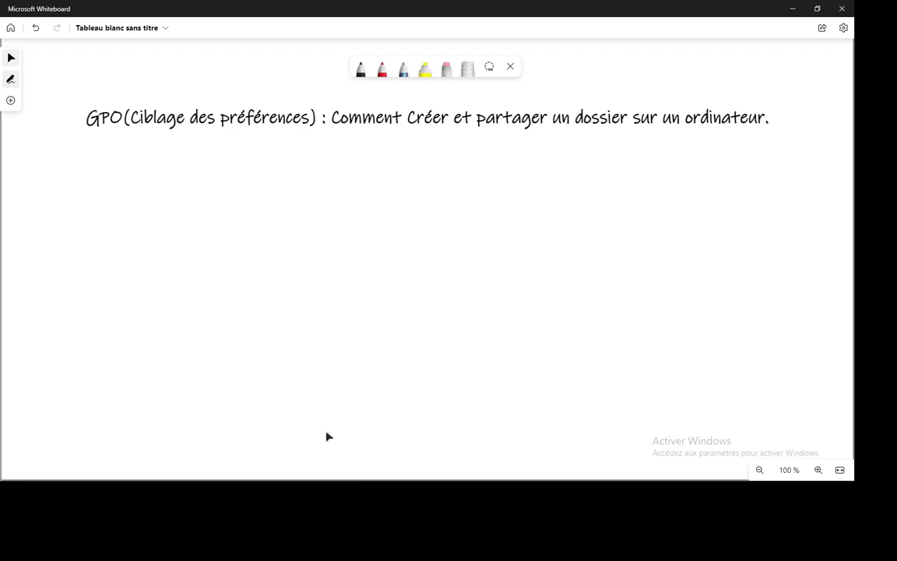
- Switch to the Windows Server 2008 R2 machine in VMware Workstation and list the Finance Computers organizational unit's members in Active Directory
{"action": "key", "text": "alt+Tab"}
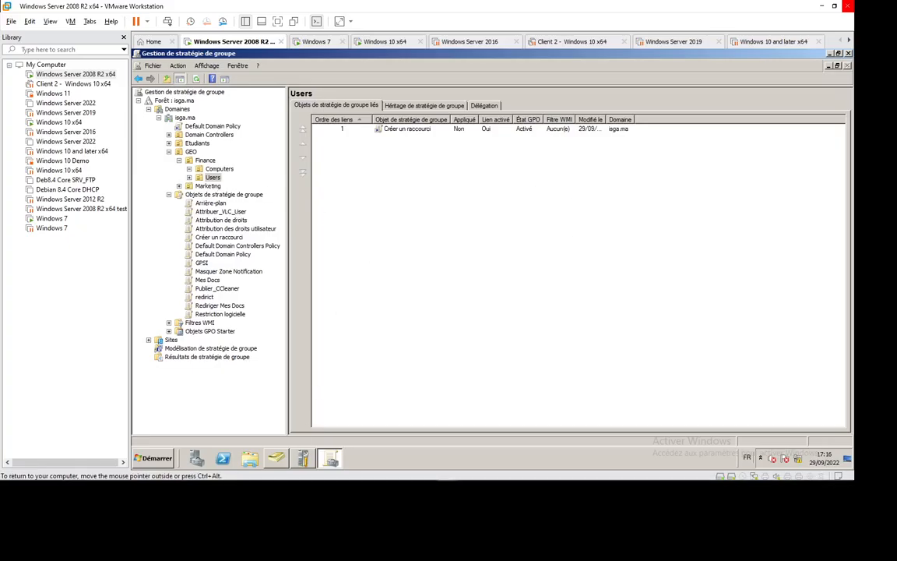
{"action": "left_click", "coordinate": [275, 460]}
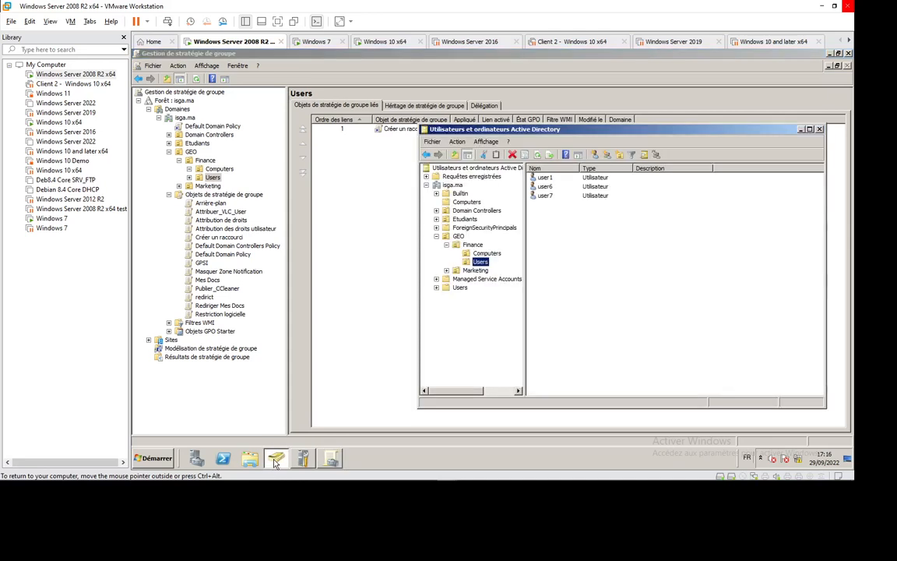
{"action": "left_click", "coordinate": [486, 253]}
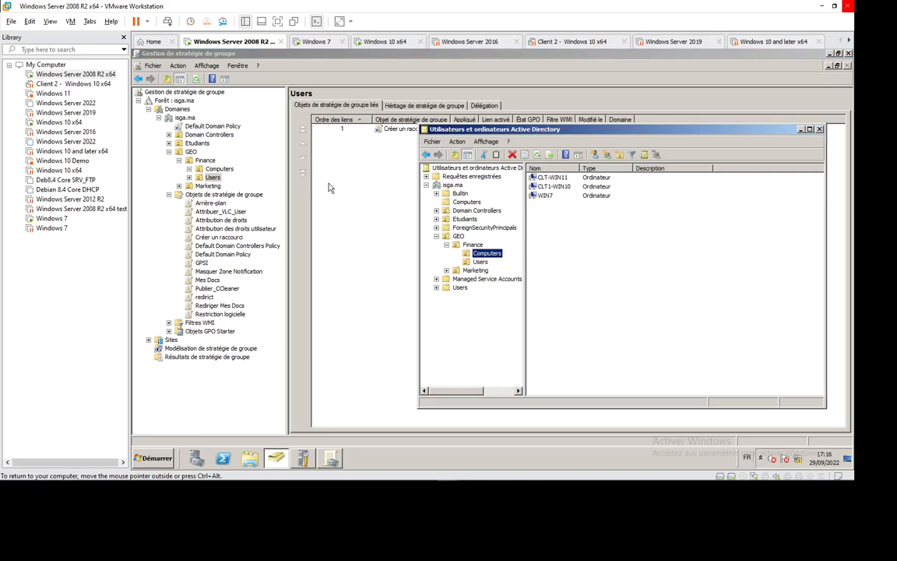
- Create a GPO named Ciblage linked to the Computers organizational unit under GEO > Finance
{"action": "left_click", "coordinate": [221, 170]}
{"action": "right_click", "coordinate": [224, 173]}
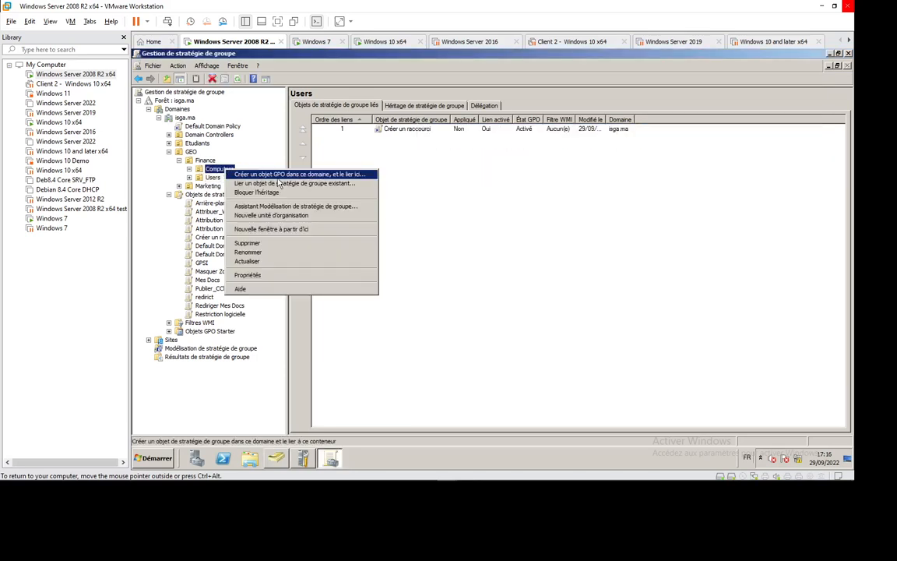
{"action": "left_click", "coordinate": [316, 178]}
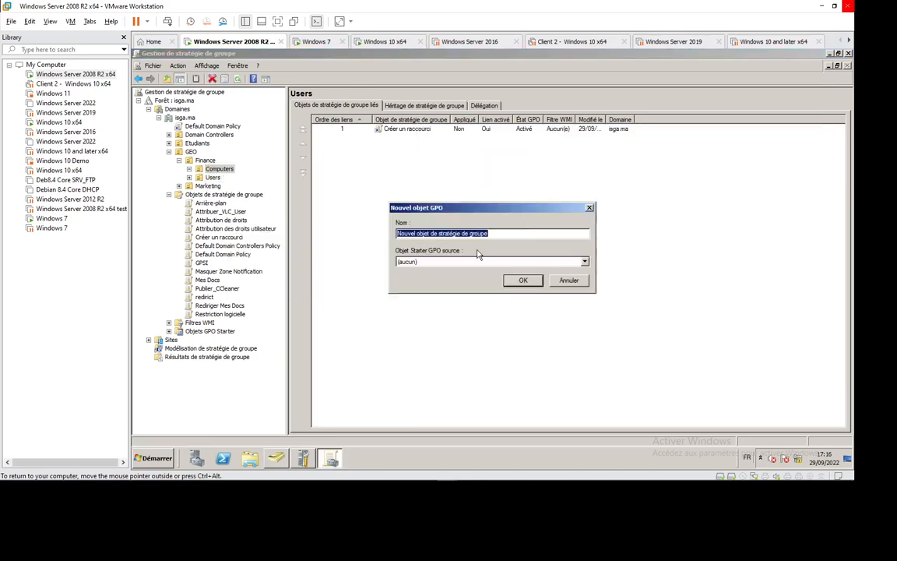
{"action": "type", "text": "C"}
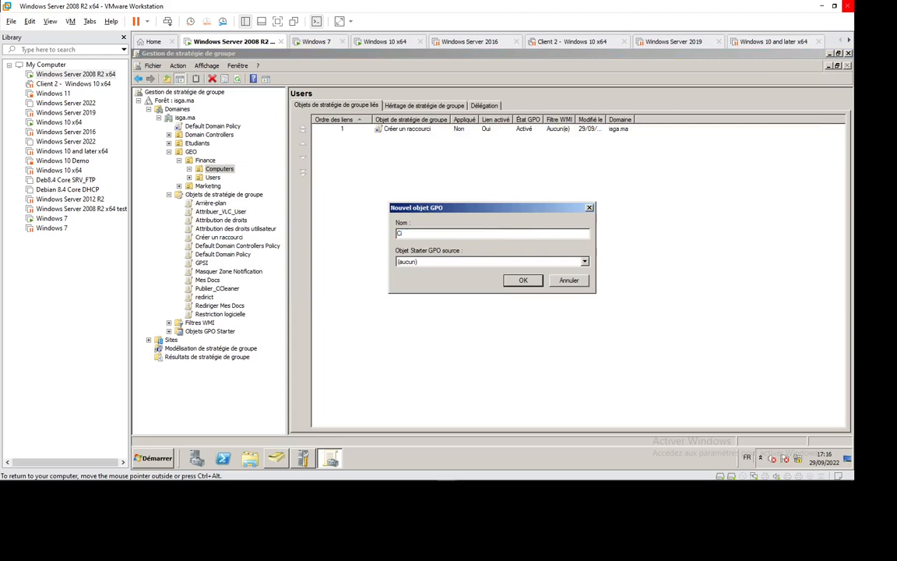
{"action": "type", "text": "iblage"}
{"action": "key", "text": "Return"}
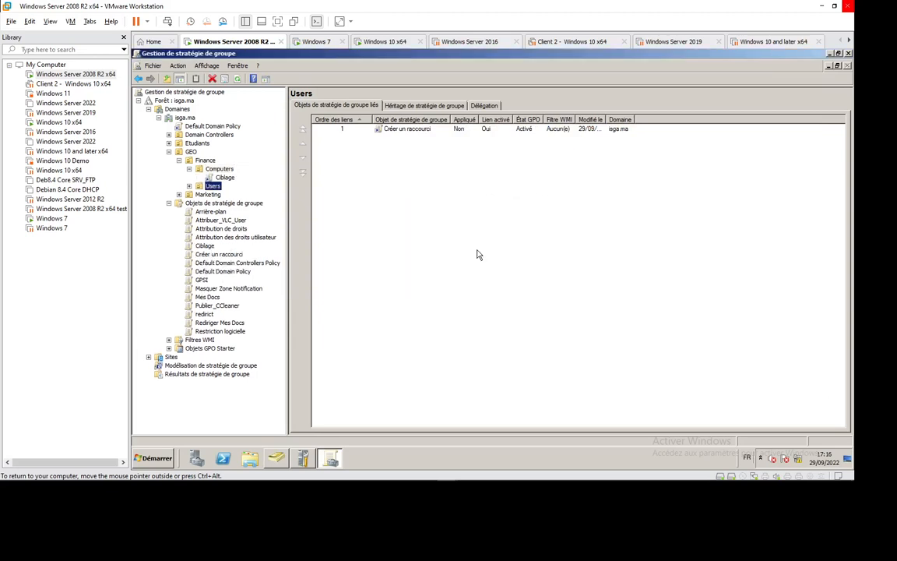
{"action": "left_click", "coordinate": [225, 171]}
{"action": "left_click", "coordinate": [216, 187]}
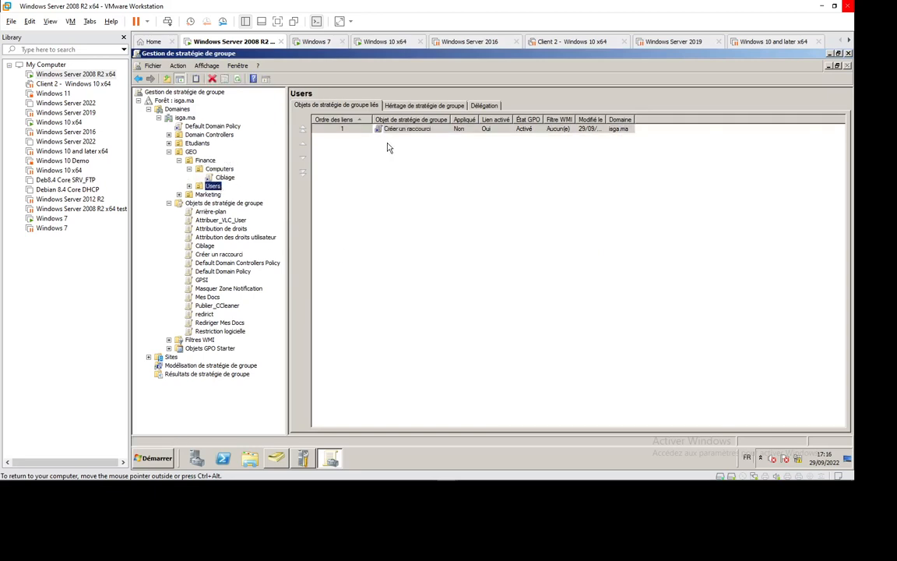
{"action": "right_click", "coordinate": [360, 128]}
{"action": "left_click", "coordinate": [374, 161]}
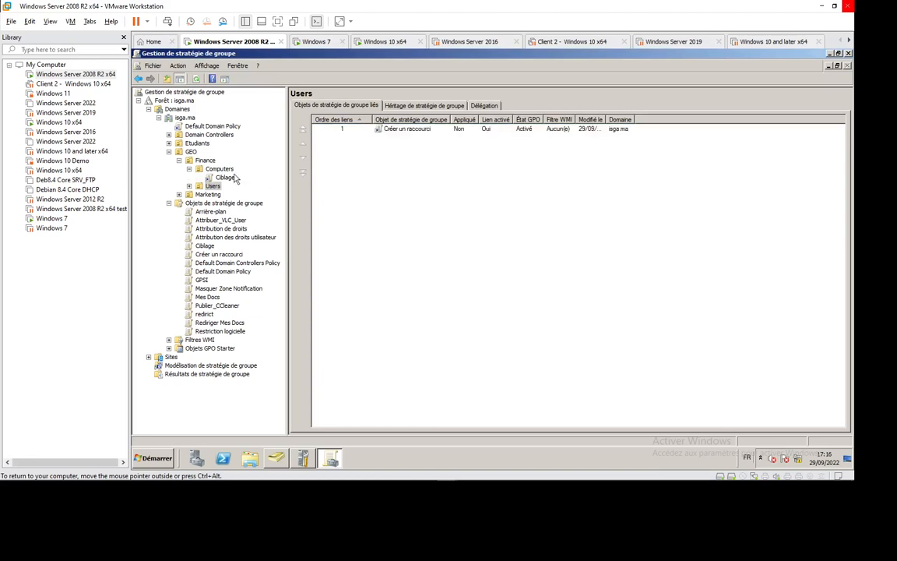
- Open the Ciblage GPO linked to the Finance Computers organizational unit for editing
{"action": "left_click", "coordinate": [225, 177]}
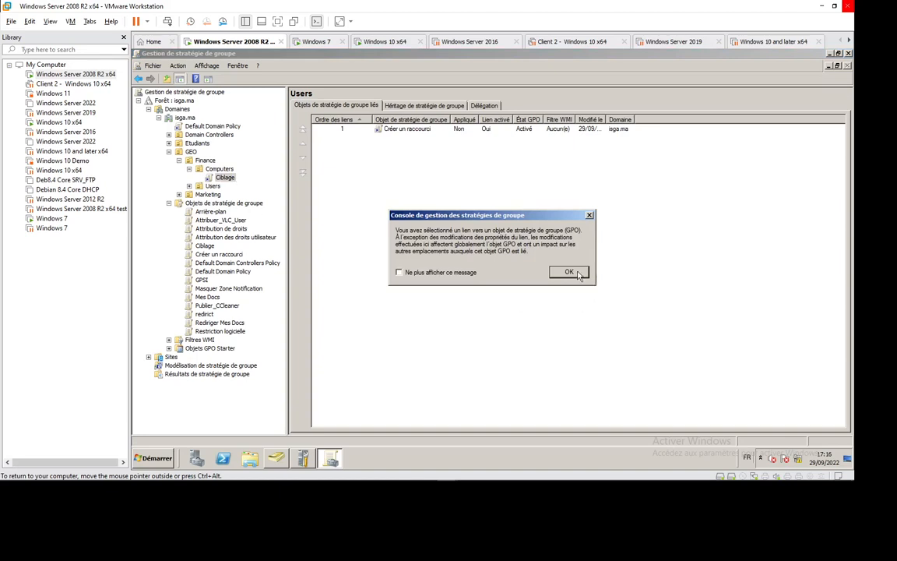
{"action": "key", "text": "Return"}
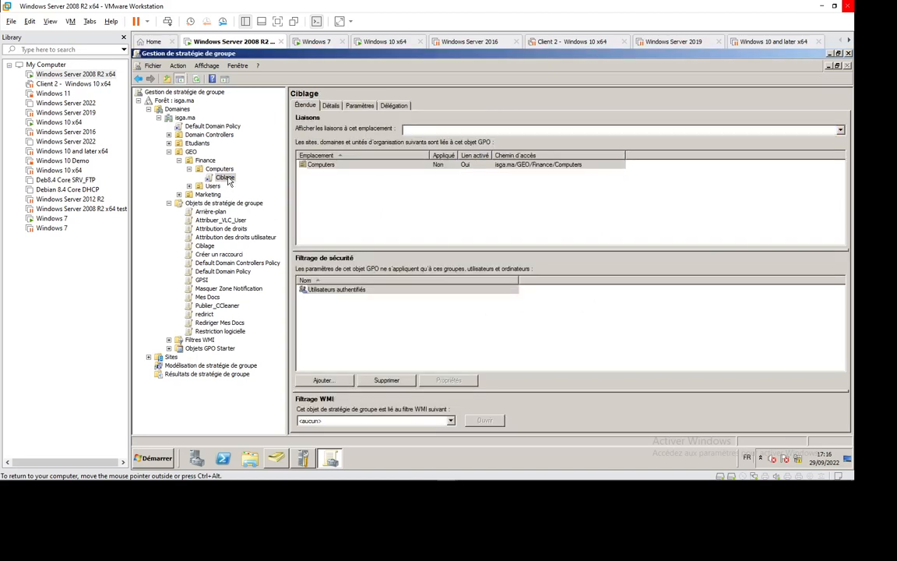
{"action": "right_click", "coordinate": [229, 181]}
{"action": "left_click", "coordinate": [253, 182]}
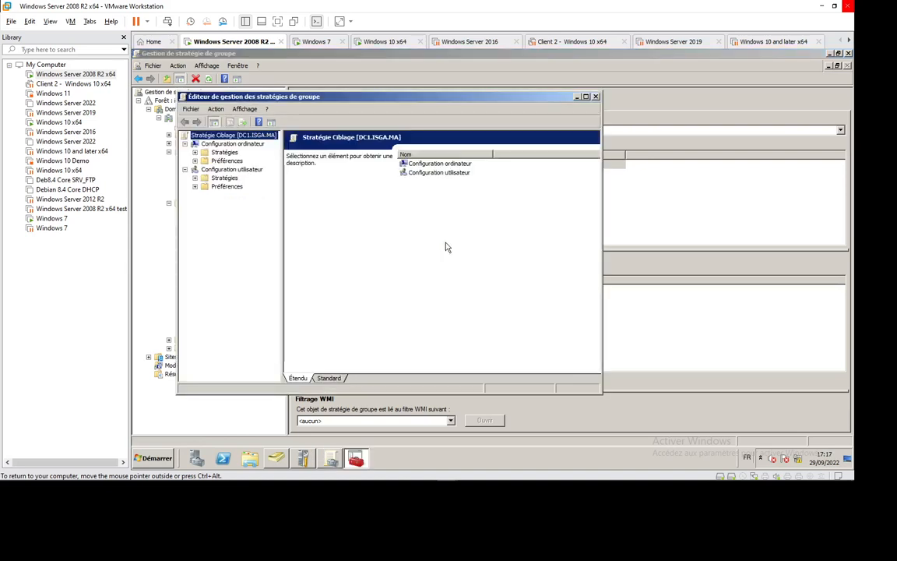
- Start a new folder (Dossier) preference item in the Windows settings of the computer configuration preferences
{"action": "left_click", "coordinate": [195, 161]}
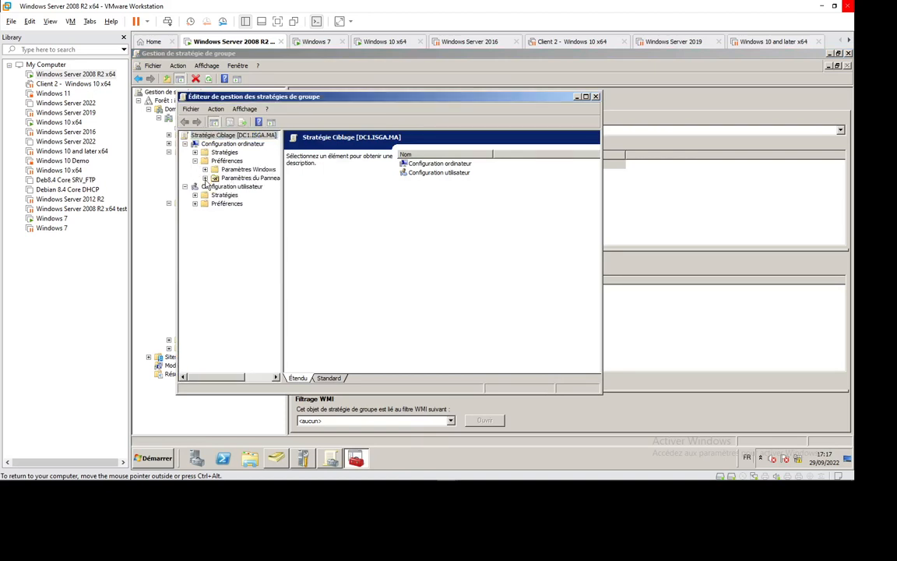
{"action": "left_click", "coordinate": [205, 177]}
{"action": "left_click", "coordinate": [205, 178]}
{"action": "left_click", "coordinate": [205, 169]}
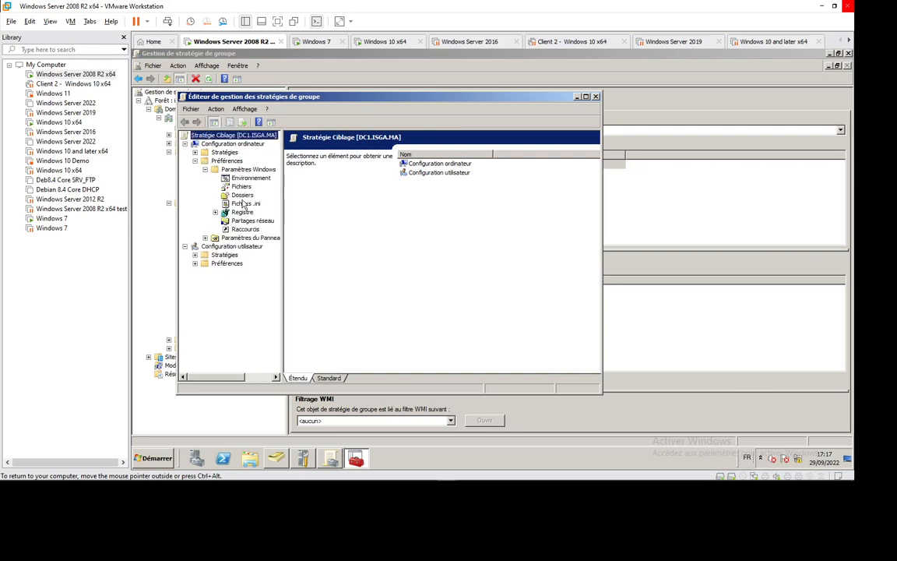
{"action": "left_click", "coordinate": [243, 195]}
{"action": "right_click", "coordinate": [243, 197]}
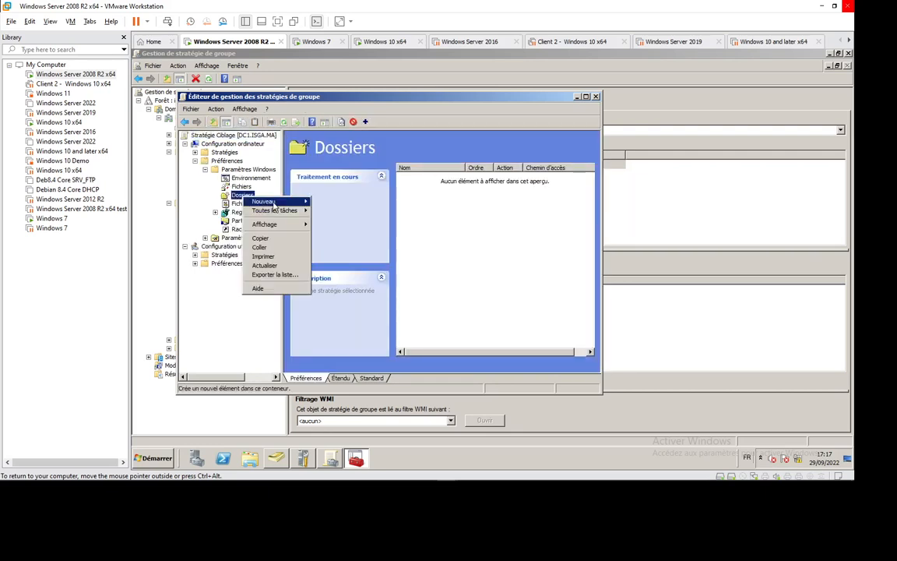
{"action": "left_click", "coordinate": [338, 204]}
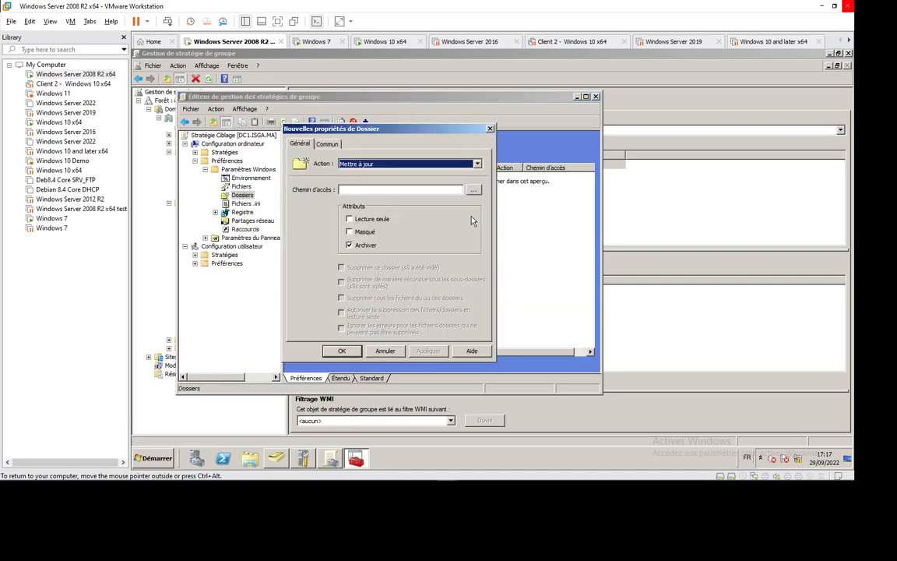
- Set the folder preference's action to Créer and its path to c:\share
{"action": "left_click", "coordinate": [367, 165]}
{"action": "left_click", "coordinate": [354, 173]}
{"action": "type", "text": "c"}
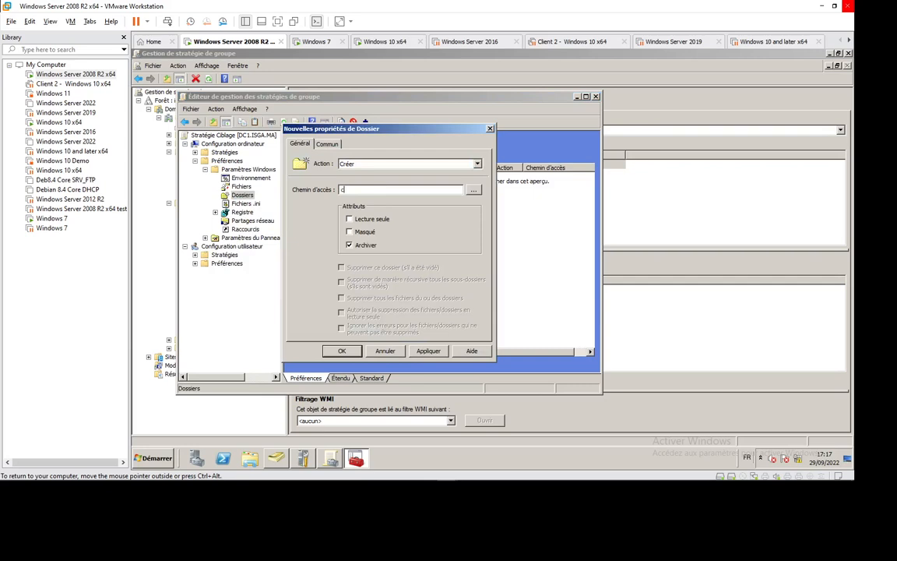
{"action": "type", "text": ":\\"}
{"action": "type", "text": "ph"}
{"action": "type", "text": "are"}
- Enable item-level targeting for the folder preference and add a computer name (Nom de l'ordinateur) target item
{"action": "left_click", "coordinate": [327, 144]}
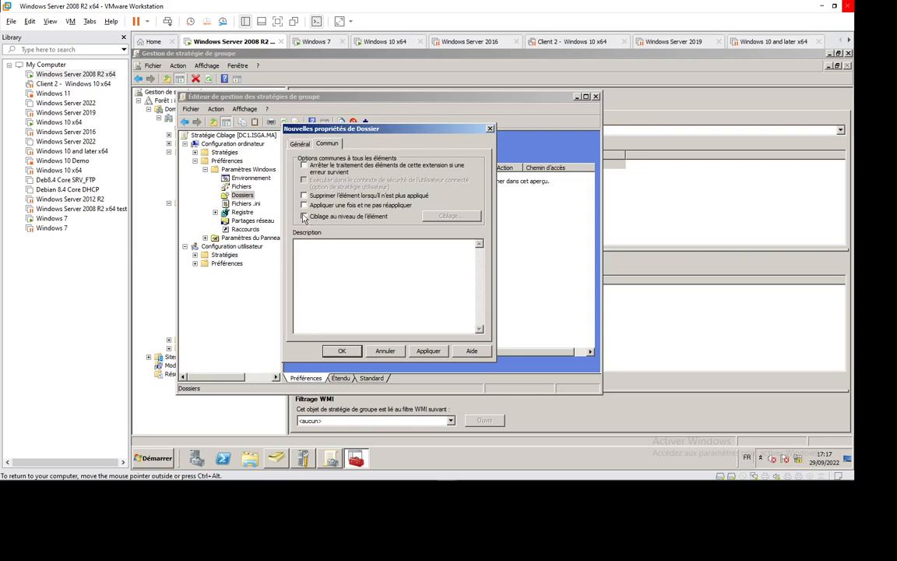
{"action": "left_click", "coordinate": [305, 216]}
{"action": "left_click", "coordinate": [455, 219]}
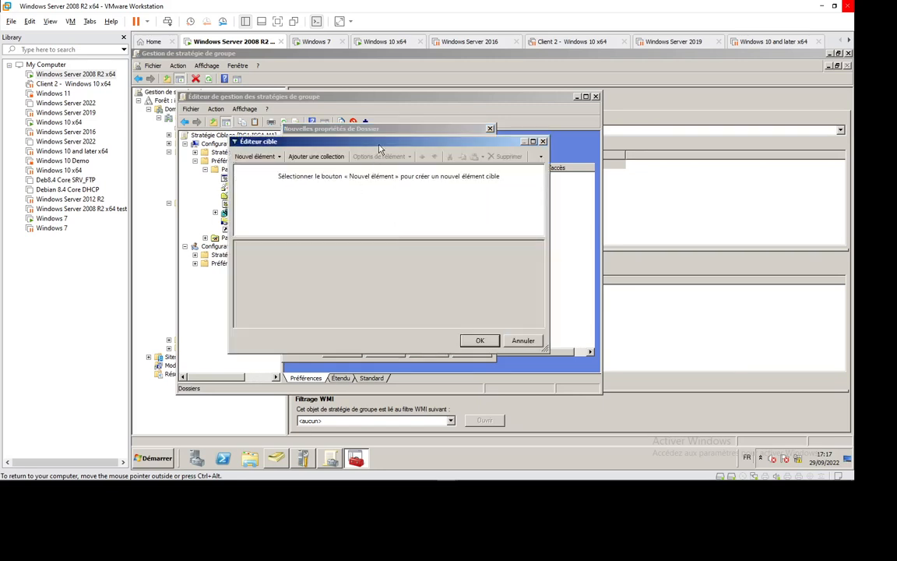
{"action": "left_click_drag", "start_coordinate": [380, 148], "coordinate": [473, 114]}
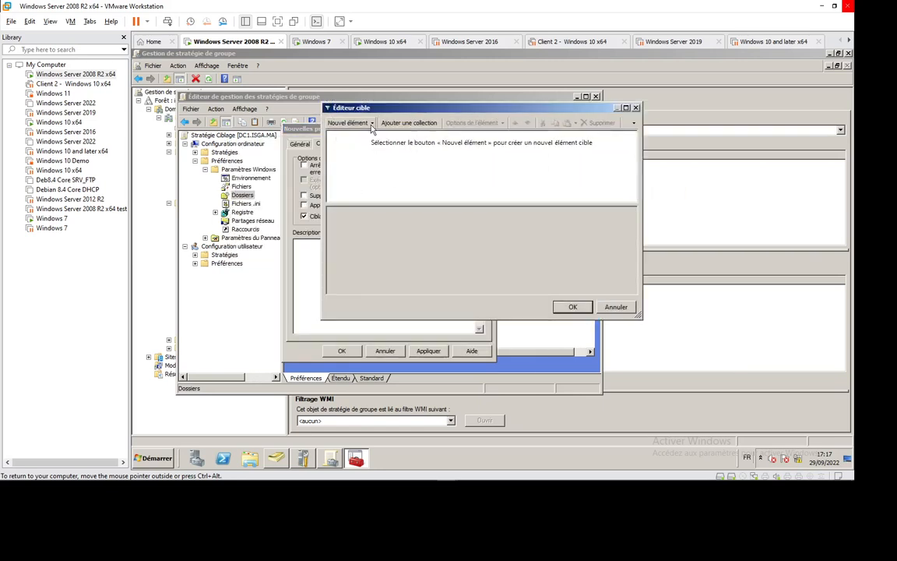
{"action": "left_click", "coordinate": [371, 124]}
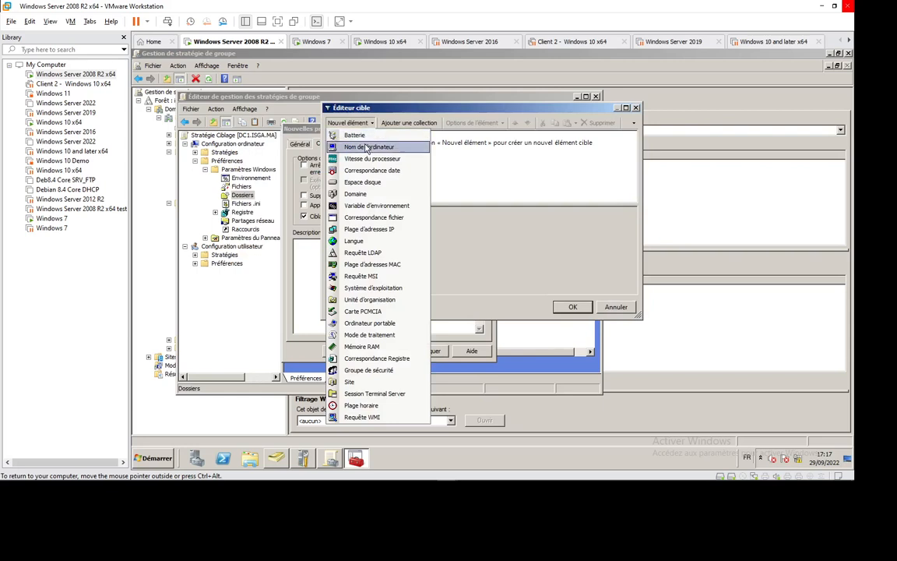
{"action": "left_click", "coordinate": [368, 147]}
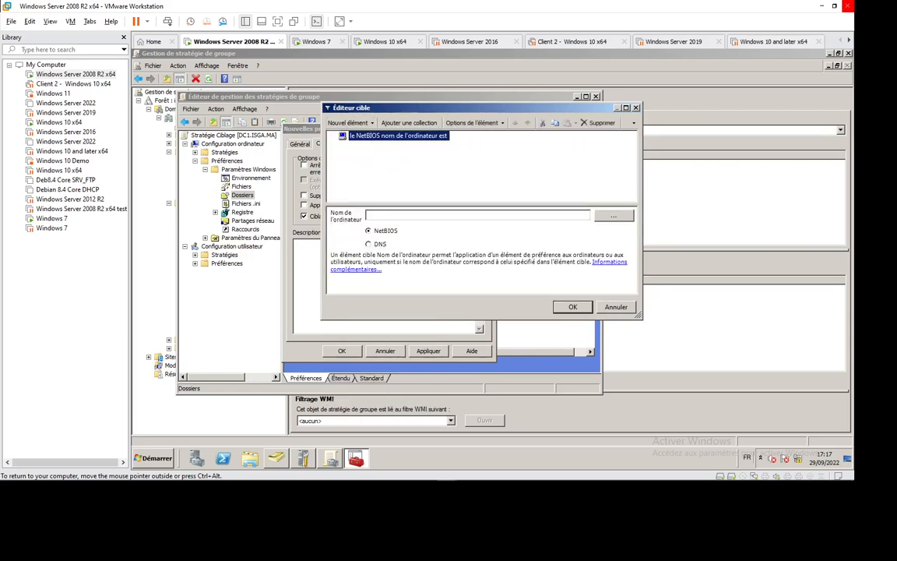
- Set the search location for the target computer to the isga.ma domain
{"action": "left_click", "coordinate": [613, 214]}
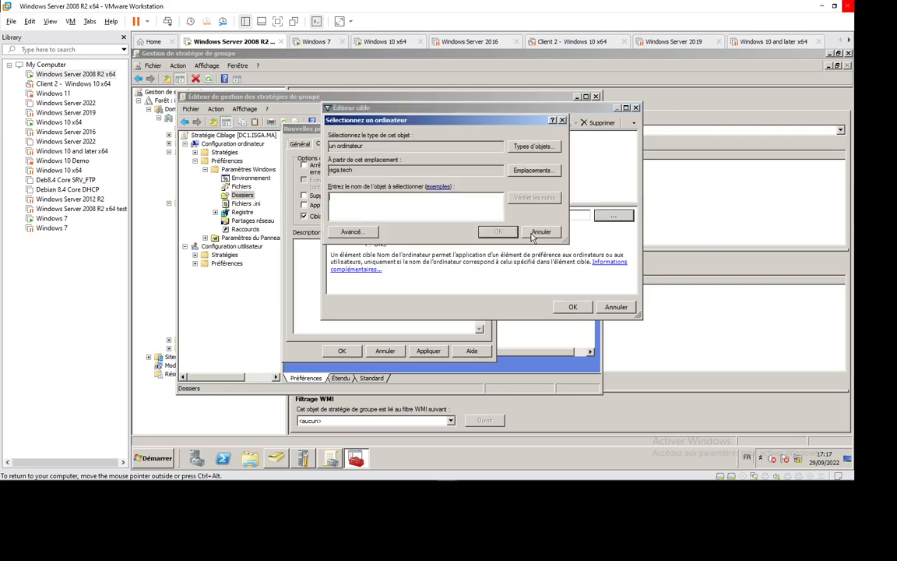
{"action": "left_click", "coordinate": [534, 172]}
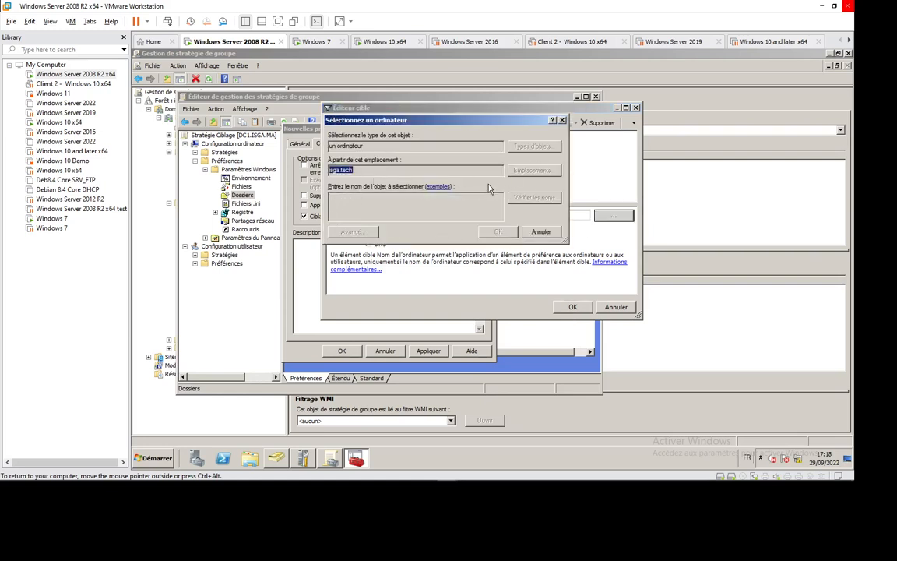
{"action": "left_click", "coordinate": [366, 184]}
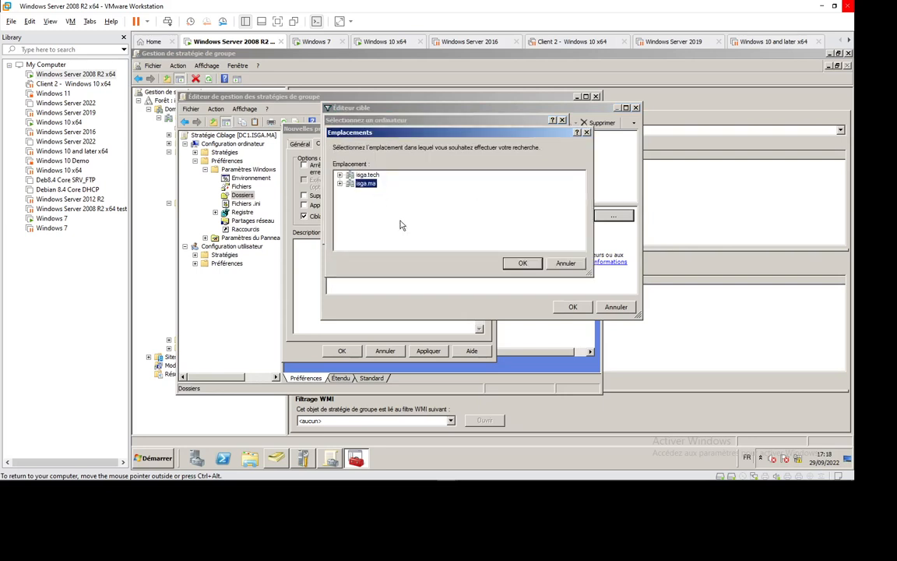
{"action": "left_click", "coordinate": [521, 263]}
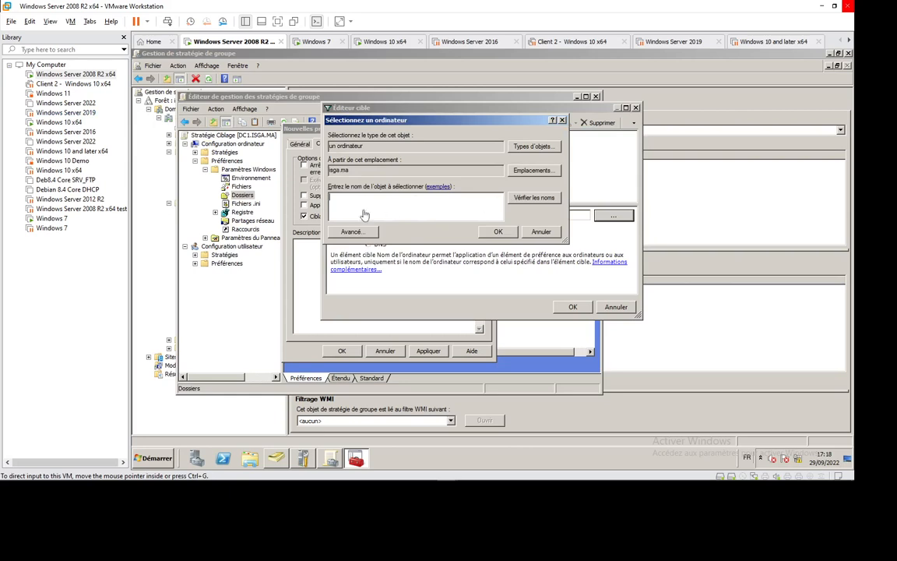
- Search the domain's computers and assign CLT1-WIN10 as the target item's computer name
{"action": "left_click", "coordinate": [351, 232]}
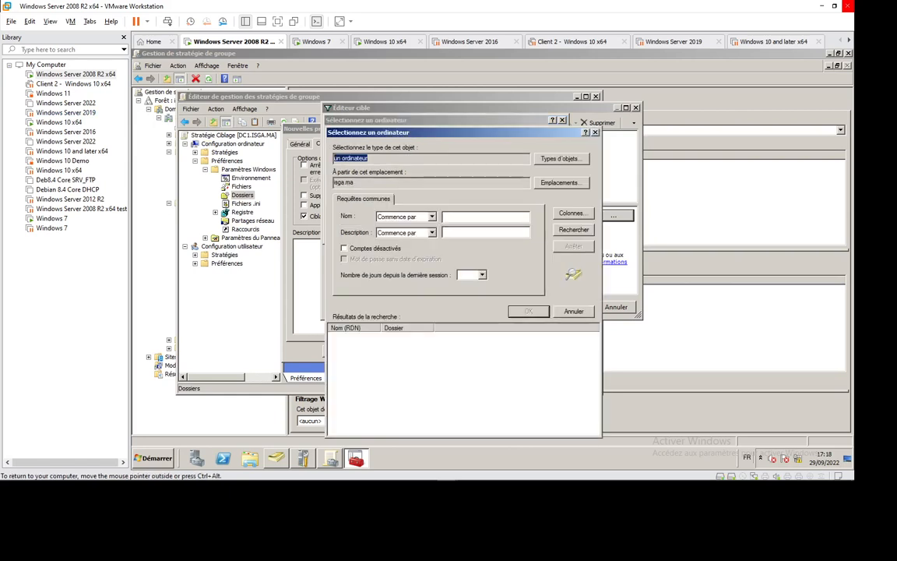
{"action": "left_click", "coordinate": [574, 229]}
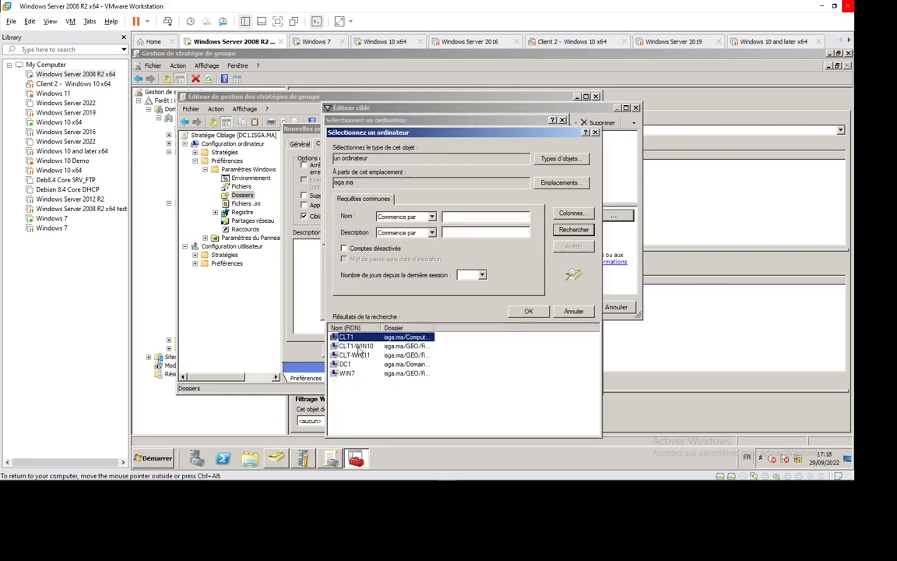
{"action": "left_click", "coordinate": [356, 346]}
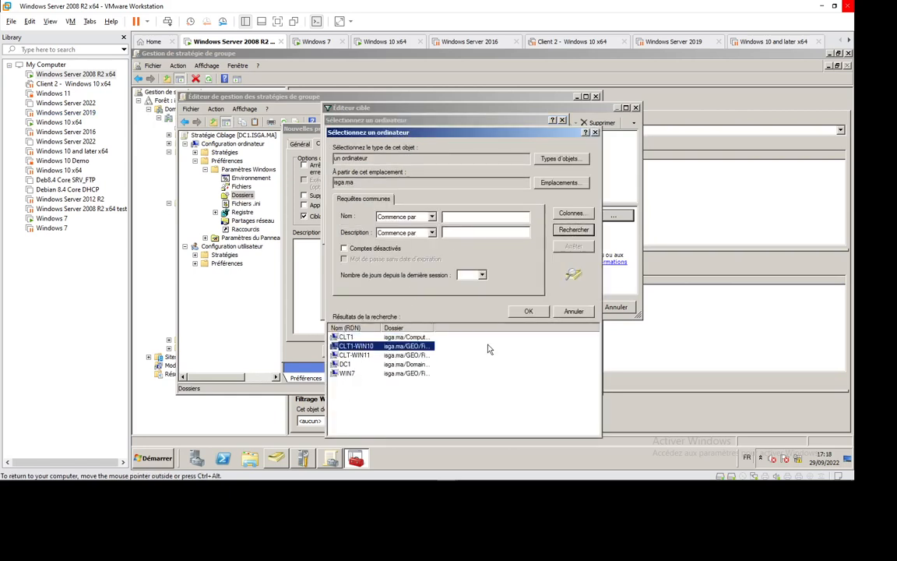
{"action": "left_click", "coordinate": [527, 311]}
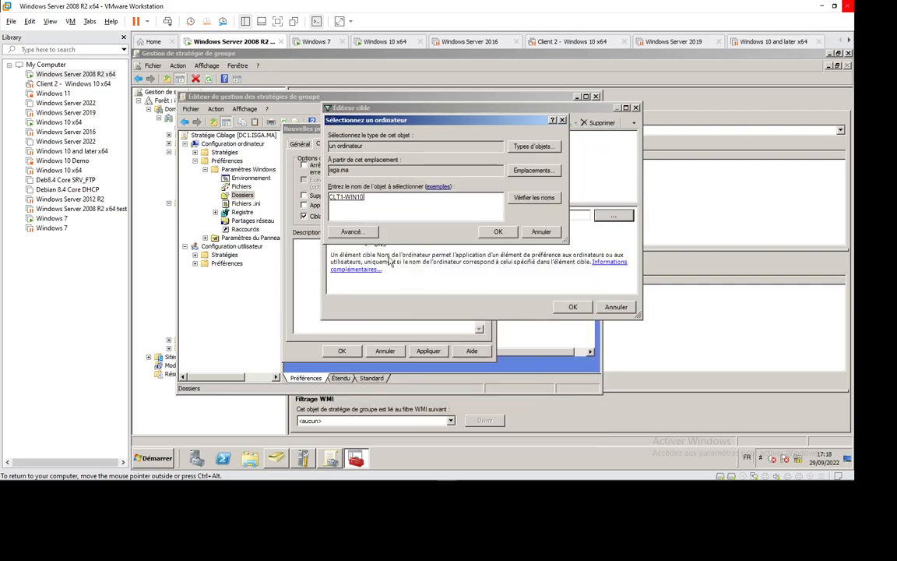
{"action": "left_click", "coordinate": [498, 231]}
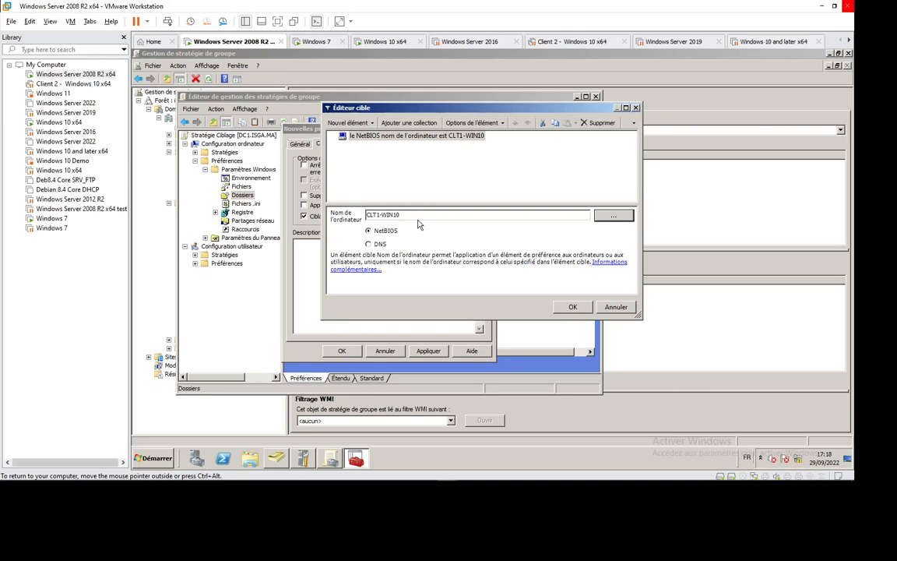
- Review the item options available for the CLT1-WIN10 computer name target
{"action": "right_click", "coordinate": [403, 138]}
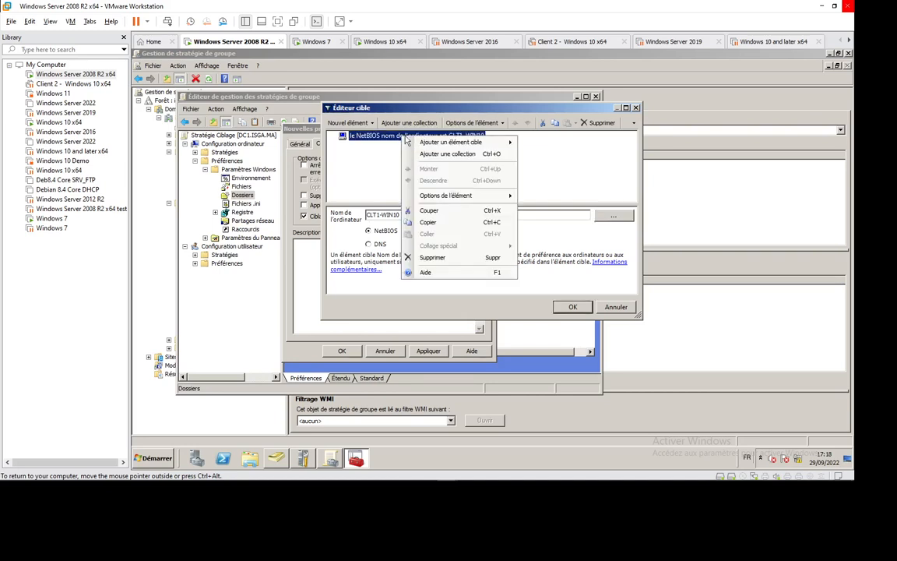
{"action": "mouse_move", "coordinate": [448, 201]}
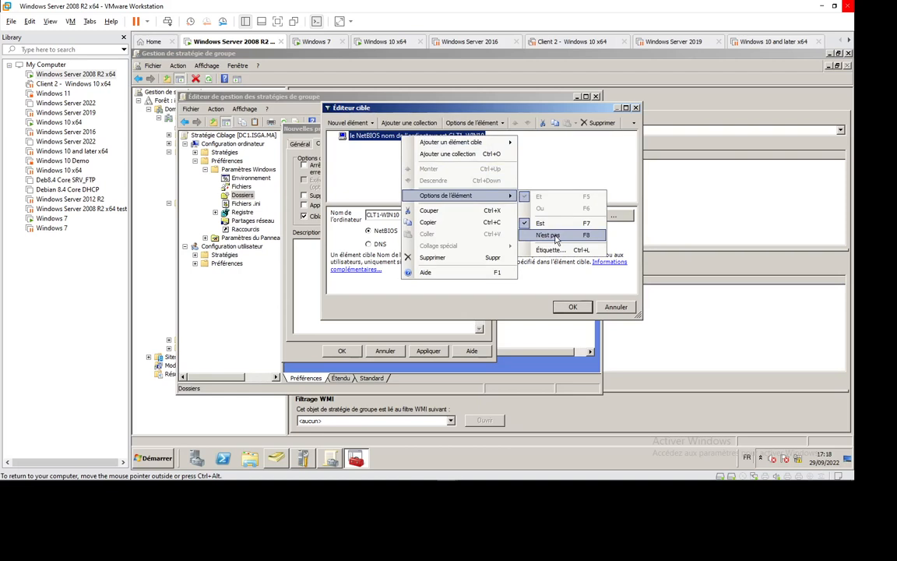
{"action": "left_click", "coordinate": [543, 167]}
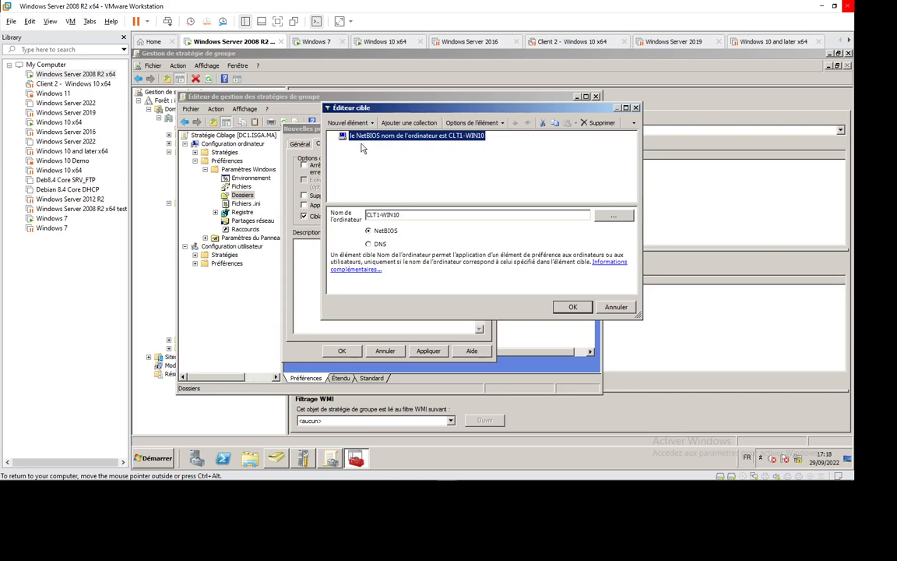
- Try out a disk space target item requiring 80 Go on the Système drive, and delete it from the targeting rules
{"action": "left_click", "coordinate": [348, 122]}
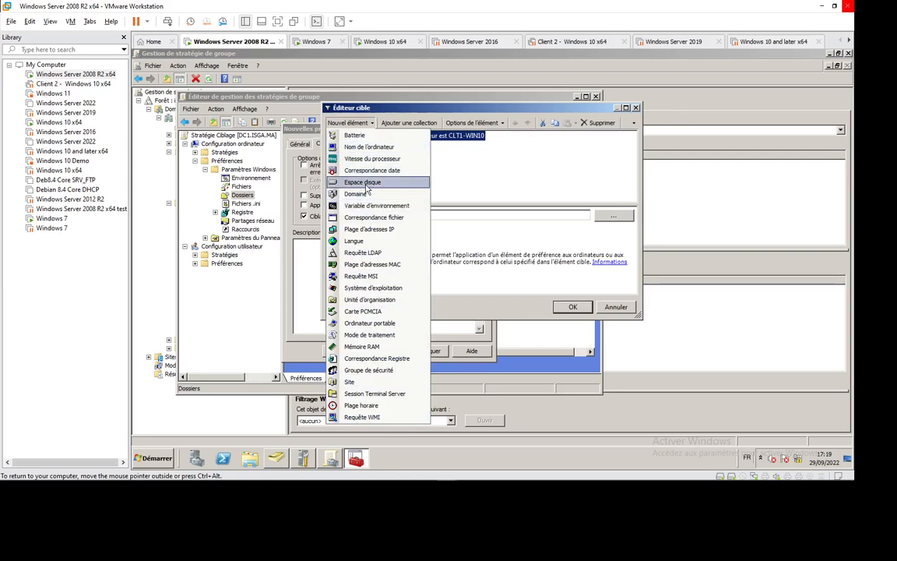
{"action": "left_click", "coordinate": [366, 184]}
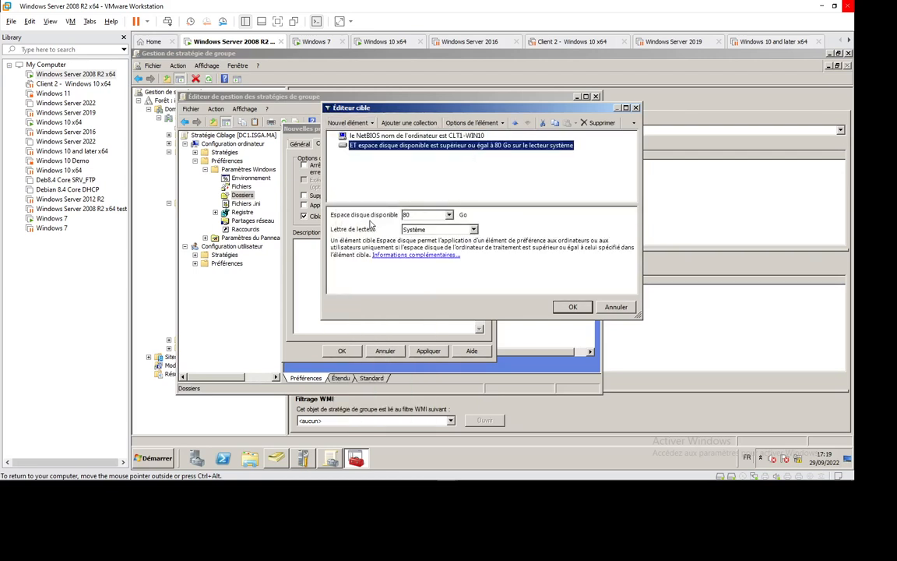
{"action": "left_click", "coordinate": [449, 216]}
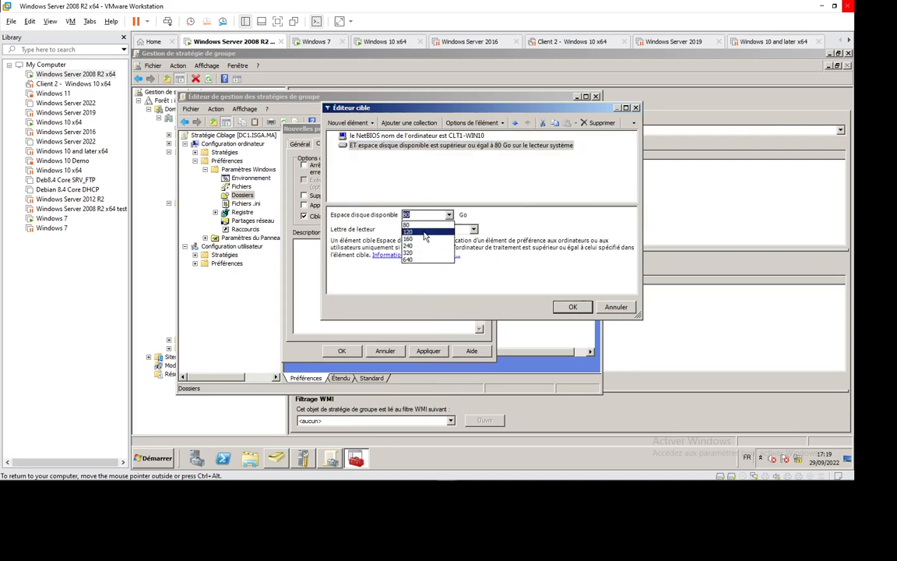
{"action": "left_click", "coordinate": [420, 224]}
{"action": "left_click", "coordinate": [449, 230]}
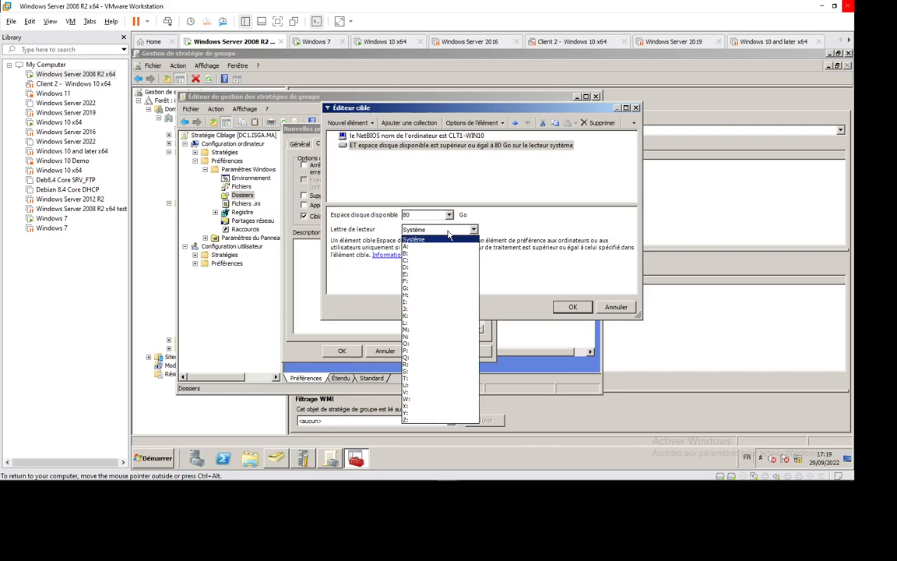
{"action": "left_click", "coordinate": [448, 233]}
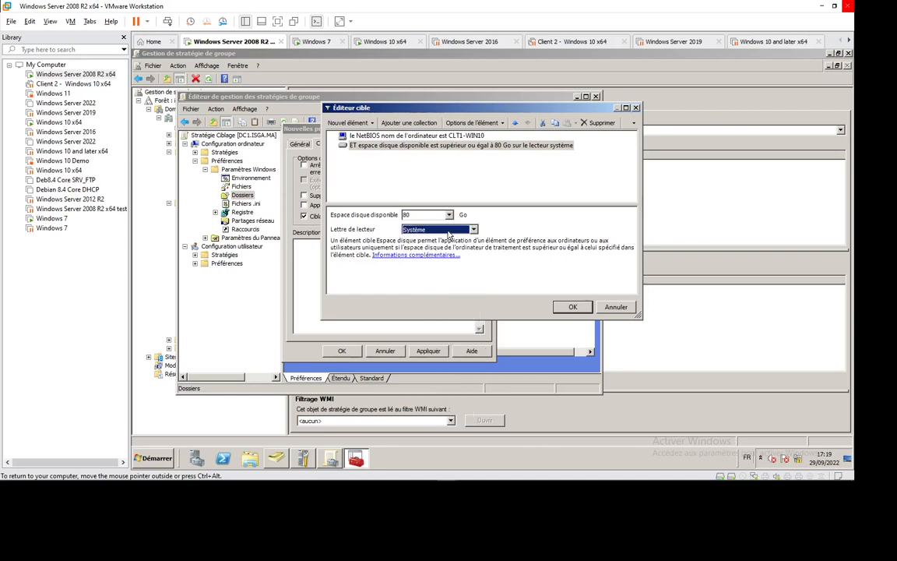
{"action": "right_click", "coordinate": [480, 151]}
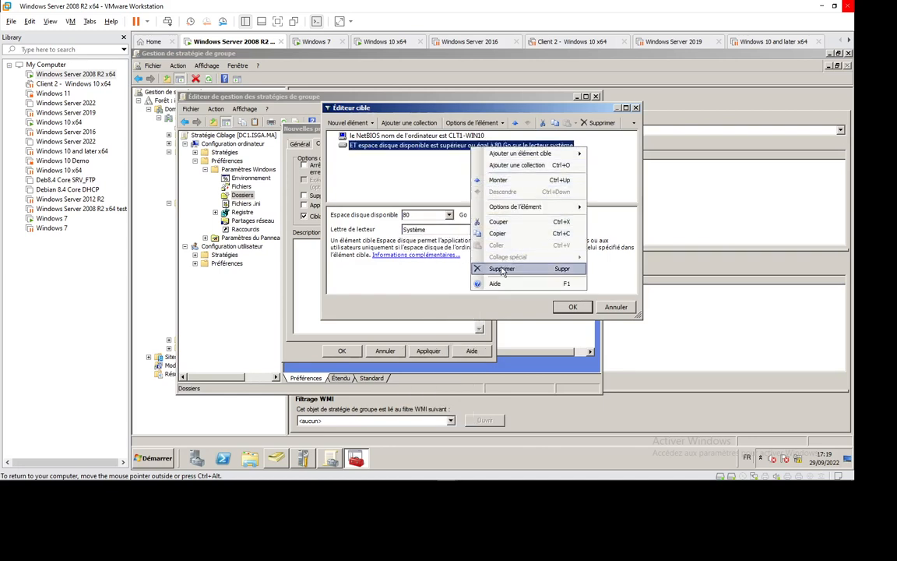
{"action": "left_click", "coordinate": [503, 268]}
- Try out a RAM memory (Mémoire RAM) target item, and delete it from the targeting rules
{"action": "left_click", "coordinate": [348, 122]}
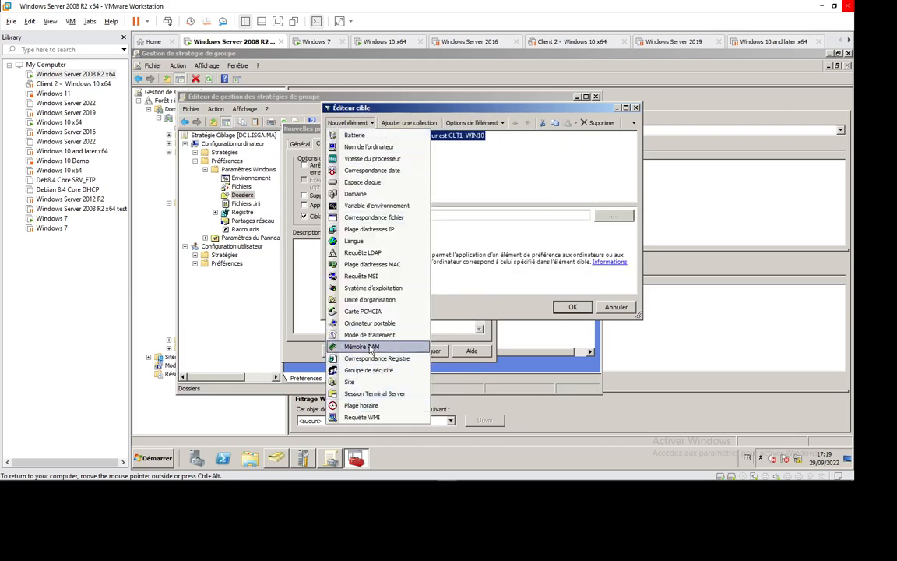
{"action": "left_click", "coordinate": [371, 347]}
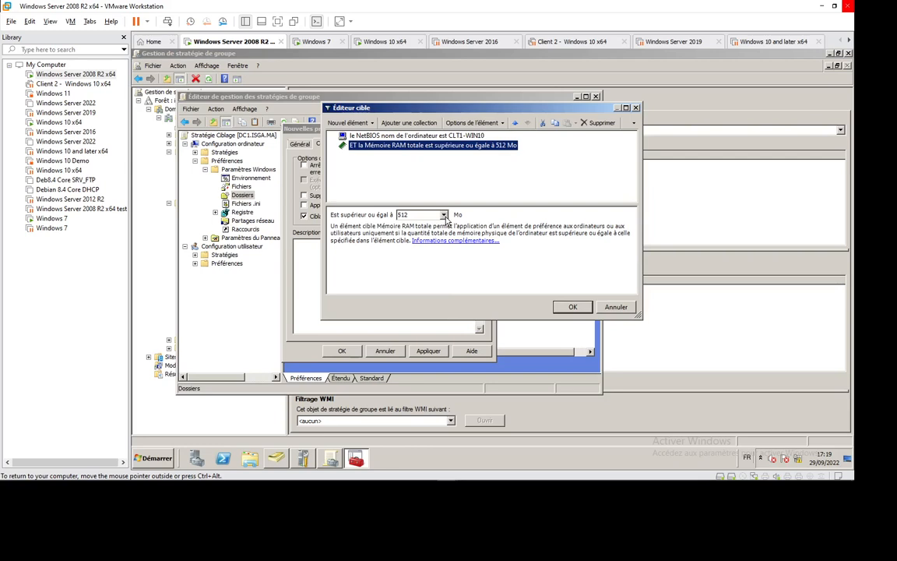
{"action": "right_click", "coordinate": [471, 146]}
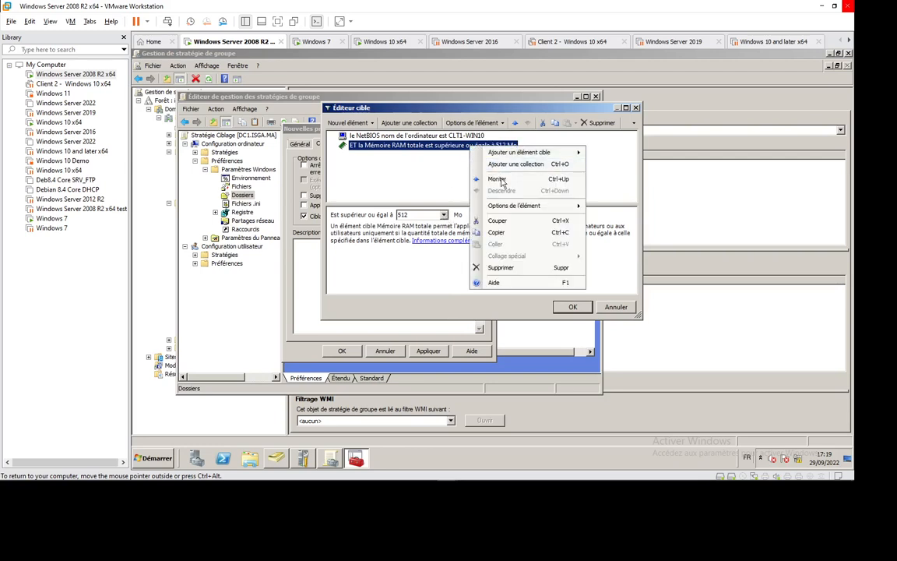
{"action": "left_click", "coordinate": [505, 268]}
- Try out a targeting collection below the computer name item, look through the items it can contain, and delete the collection
{"action": "left_click", "coordinate": [371, 123]}
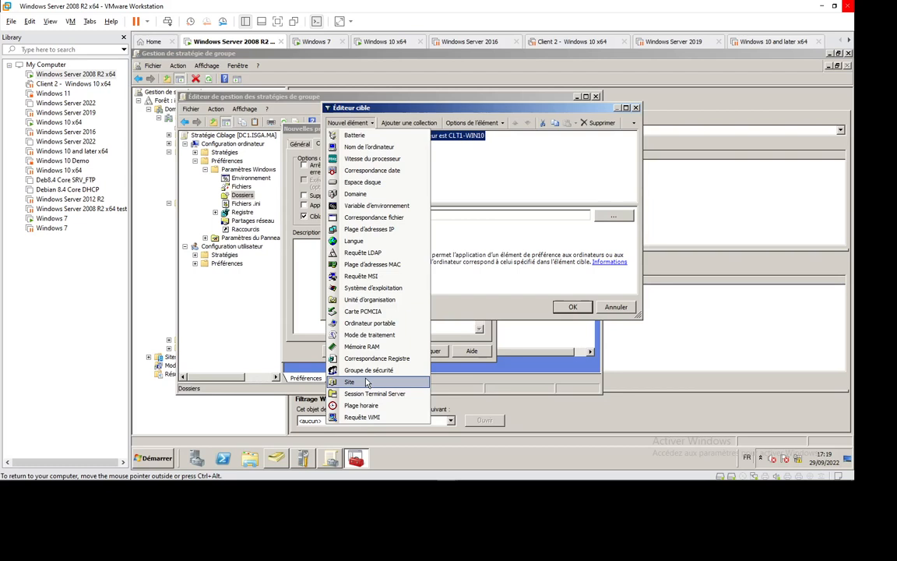
{"action": "left_click", "coordinate": [462, 173]}
{"action": "left_click", "coordinate": [419, 123]}
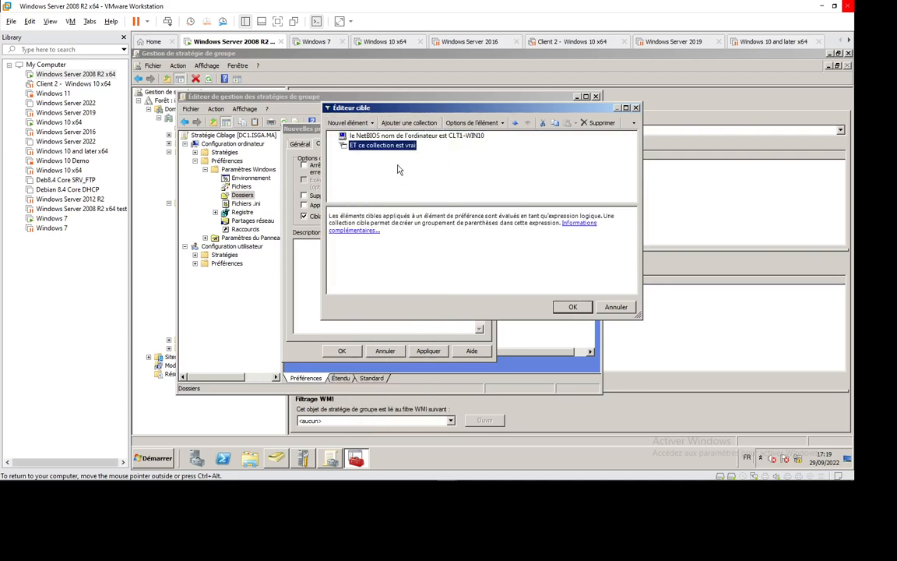
{"action": "right_click", "coordinate": [398, 144]}
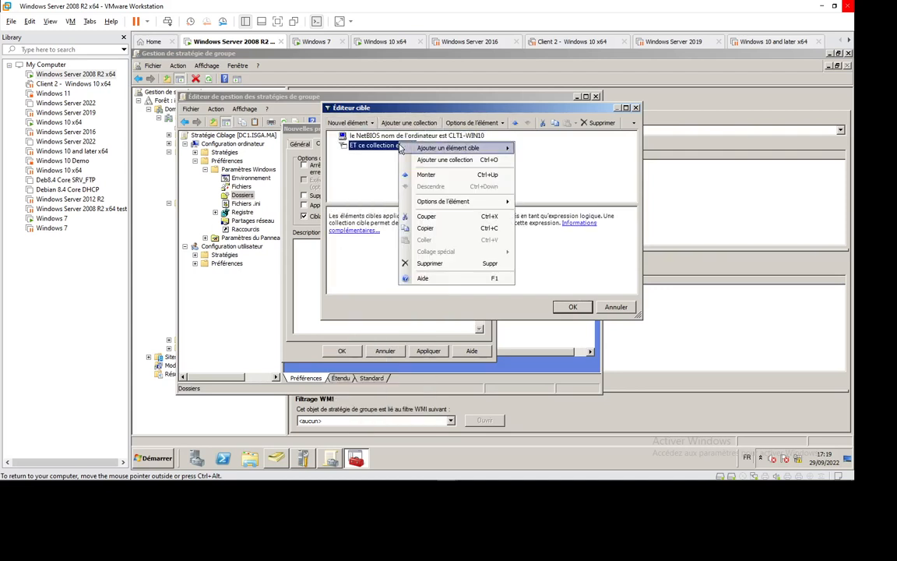
{"action": "mouse_move", "coordinate": [464, 149]}
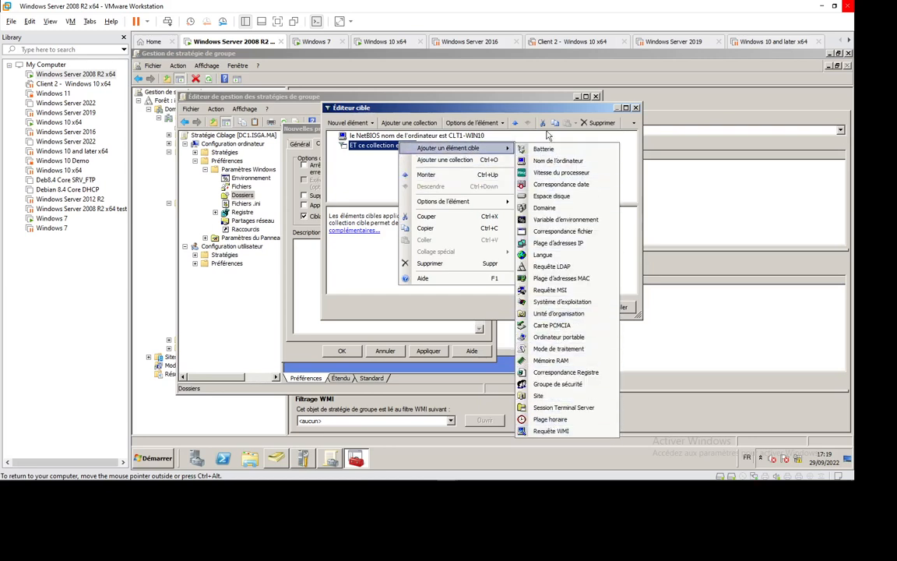
{"action": "left_click", "coordinate": [367, 166]}
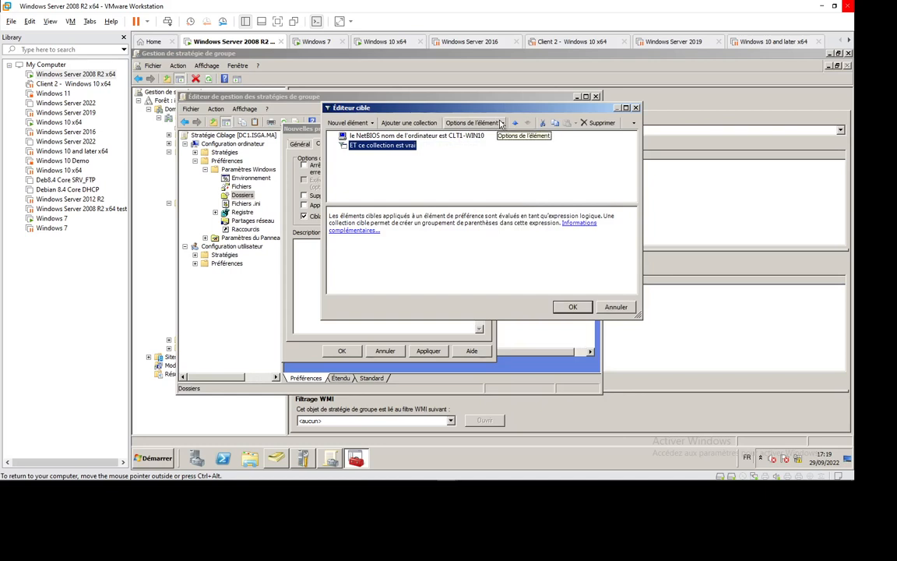
{"action": "left_click", "coordinate": [502, 123]}
{"action": "left_click", "coordinate": [401, 148]}
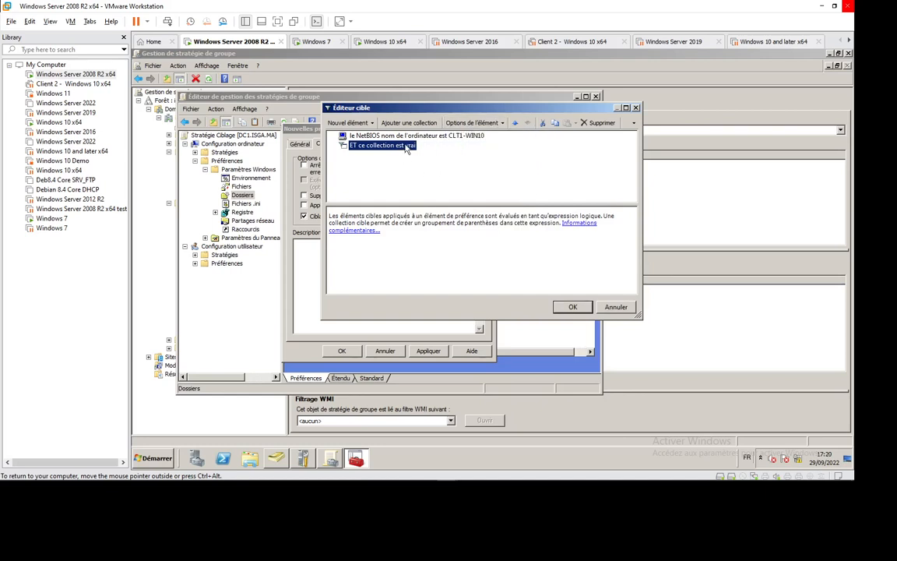
{"action": "right_click", "coordinate": [406, 148]}
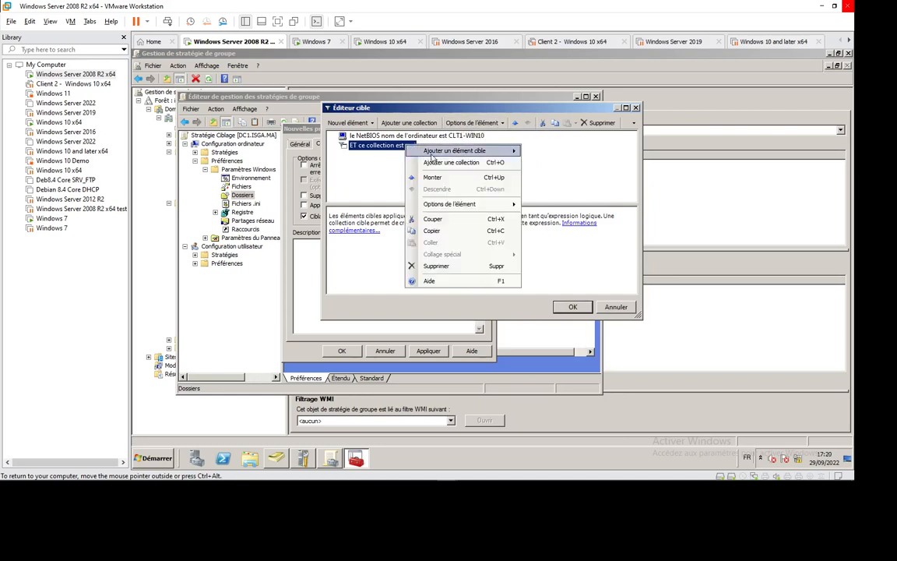
{"action": "left_click", "coordinate": [437, 266]}
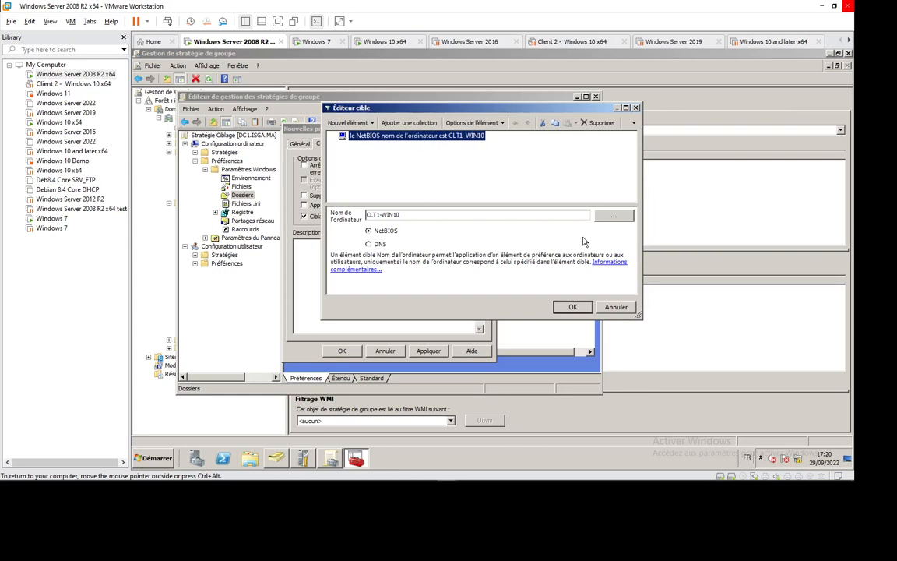
- Remove the CLT1-WIN10 computer name target item and save the folder preference without item-level targeting
{"action": "right_click", "coordinate": [462, 144]}
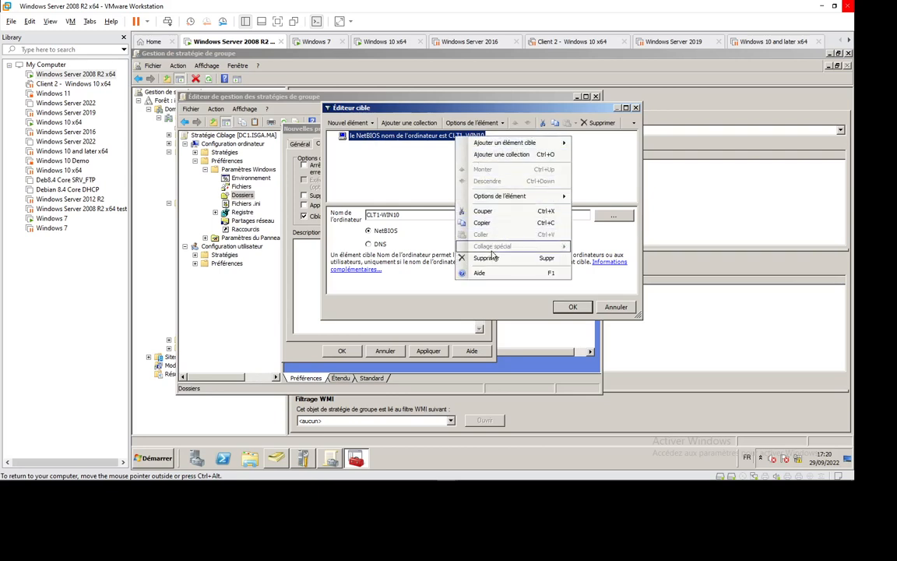
{"action": "left_click", "coordinate": [464, 258]}
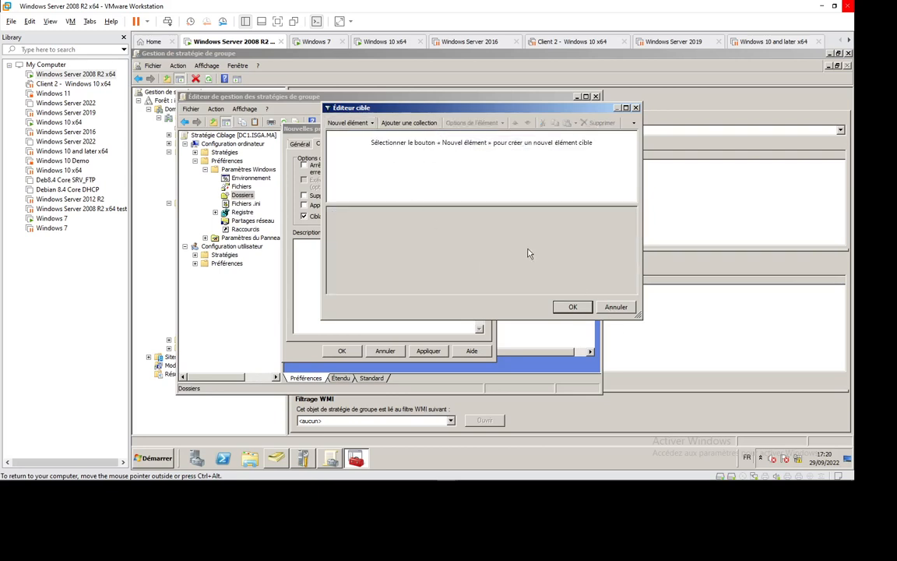
{"action": "left_click", "coordinate": [573, 308]}
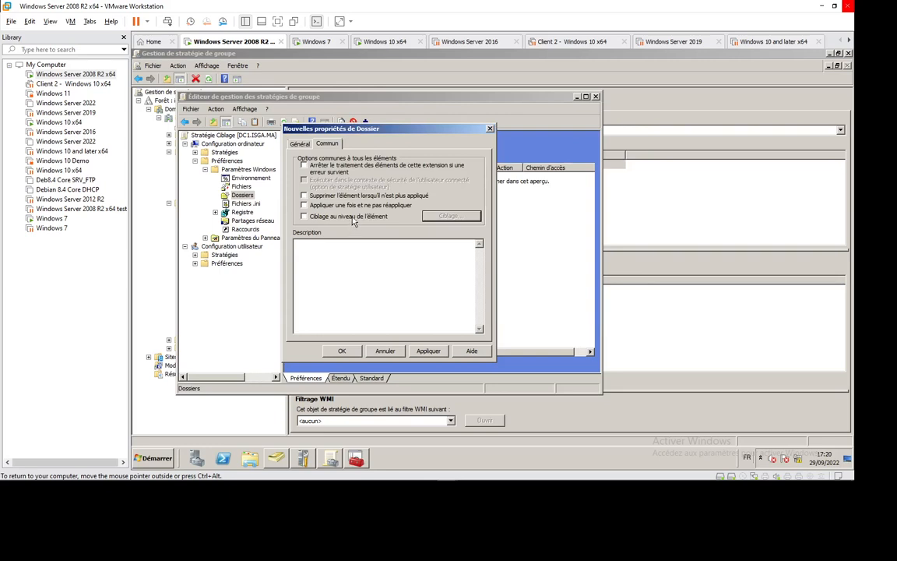
{"action": "left_click", "coordinate": [428, 352]}
{"action": "left_click", "coordinate": [341, 351]}
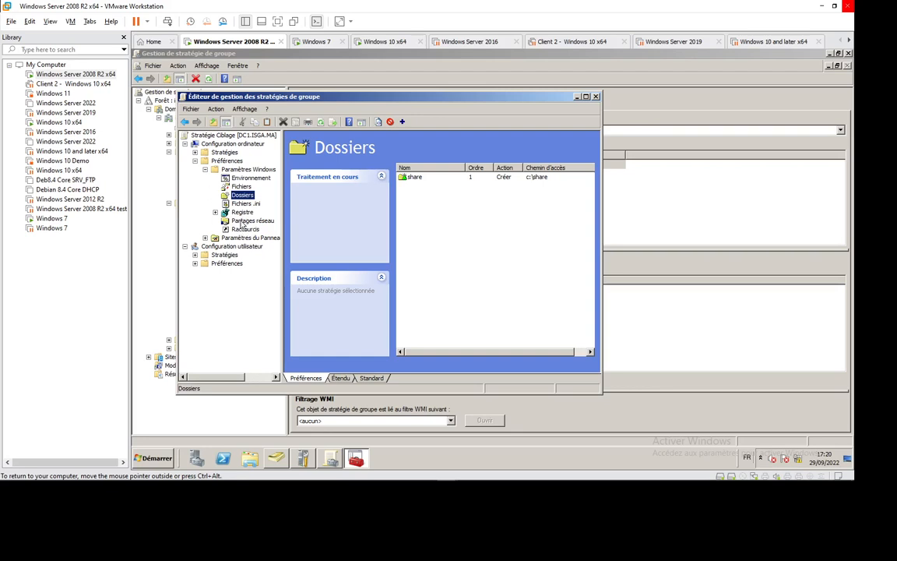
- Start a new network share (Partage réseau) preference under the computer's Windows settings and set its action to Créer
{"action": "left_click", "coordinate": [251, 222]}
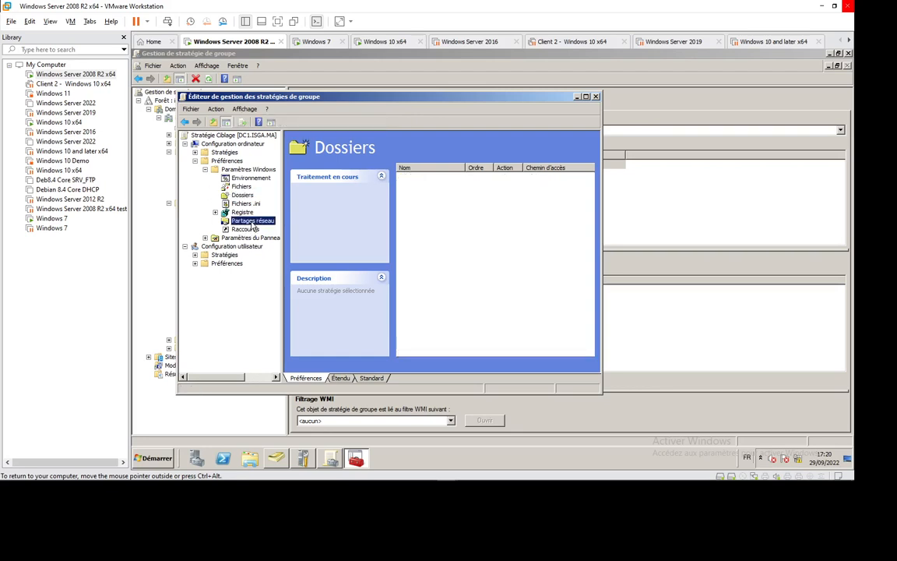
{"action": "right_click", "coordinate": [252, 226]}
{"action": "mouse_move", "coordinate": [296, 231]}
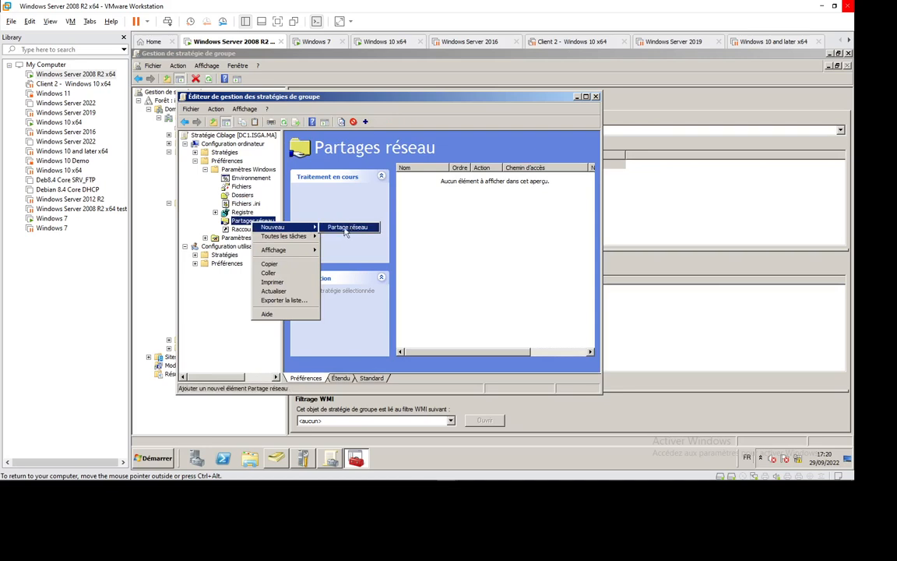
{"action": "left_click", "coordinate": [342, 228]}
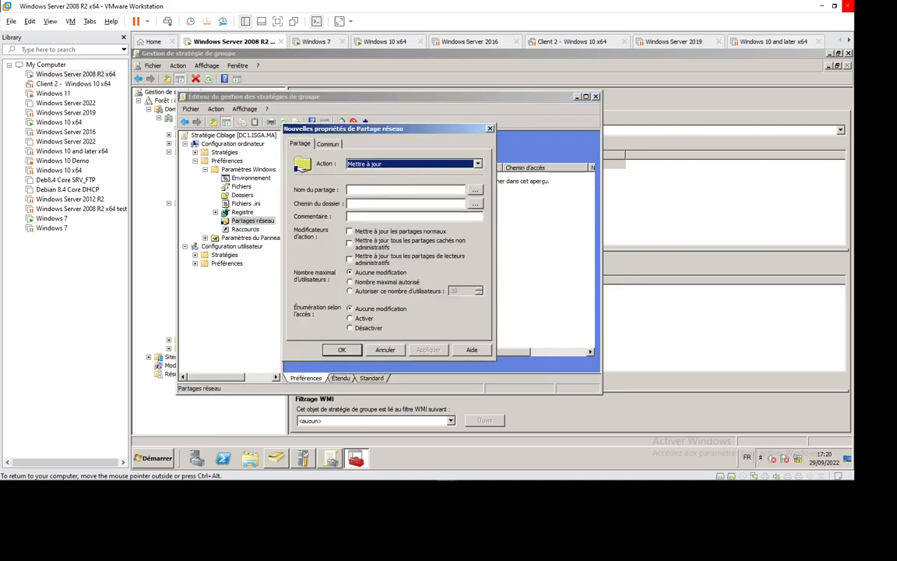
{"action": "left_click", "coordinate": [432, 165]}
{"action": "left_click", "coordinate": [391, 176]}
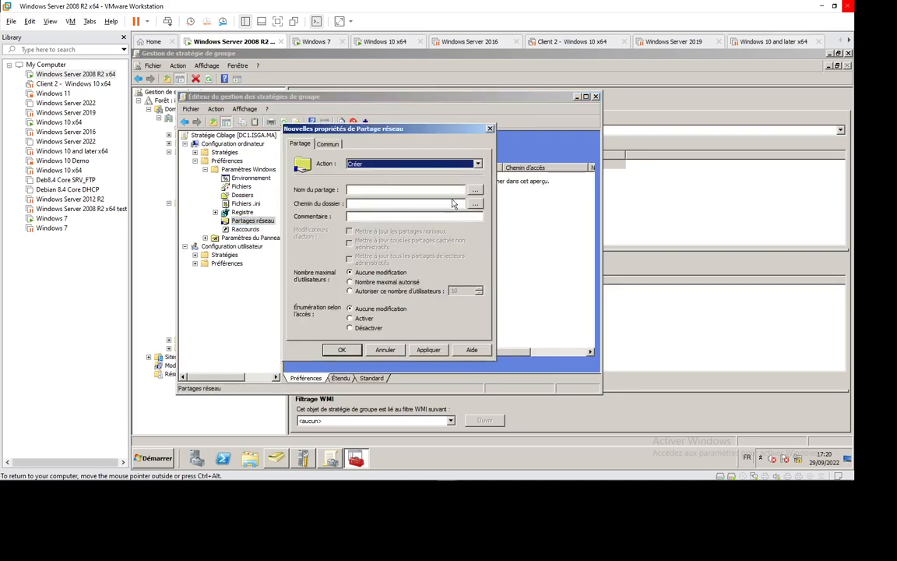
- Name the network share Partage, set its folder path to c:\share, and save the preference
{"action": "key", "text": "Tab"}
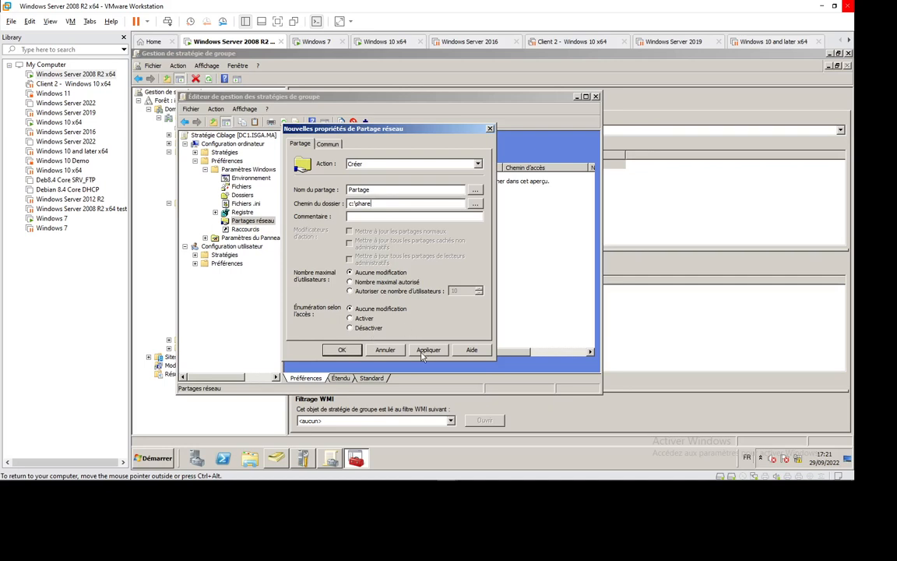
{"action": "left_click", "coordinate": [343, 350]}
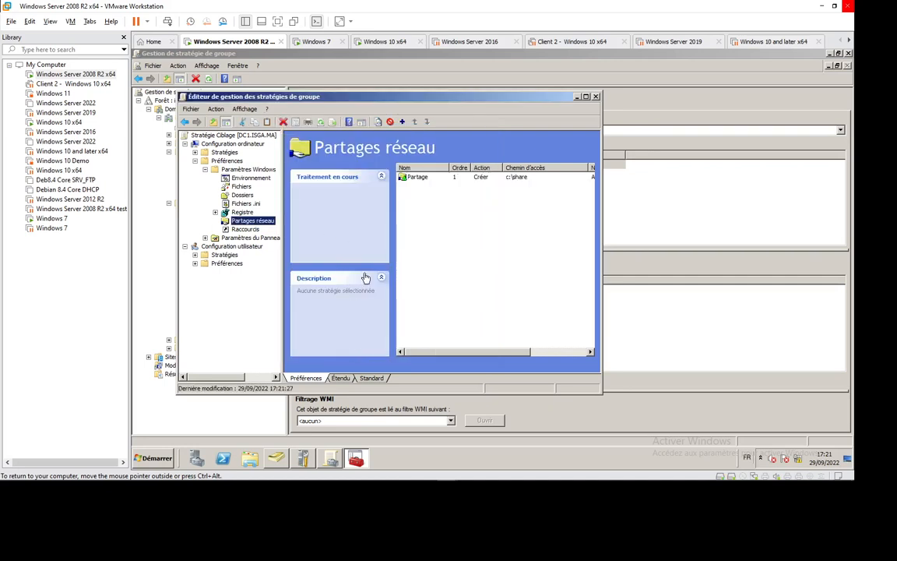
{"action": "left_click", "coordinate": [486, 271]}
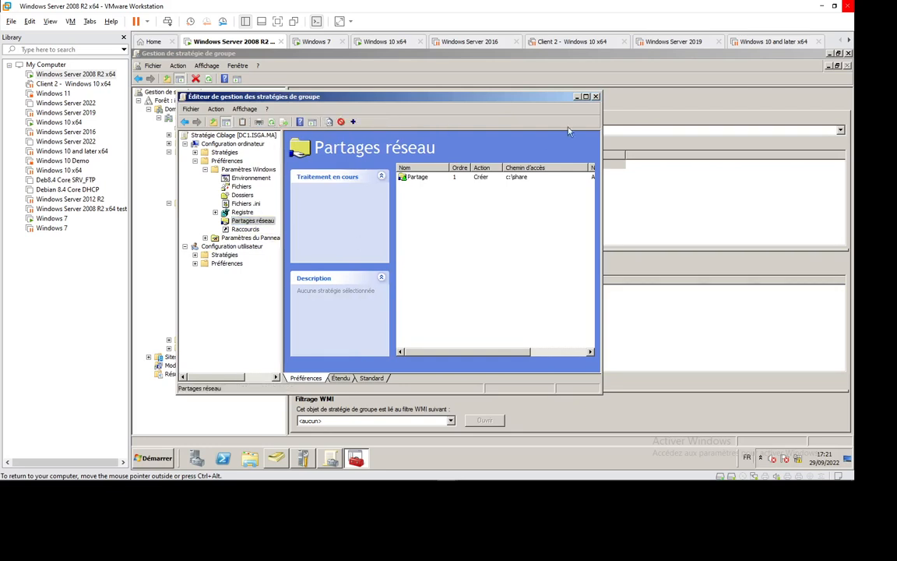
- Close the group policy editor and bring up the Finance Computers unit in Active Directory Users and Computers
{"action": "left_click", "coordinate": [597, 97]}
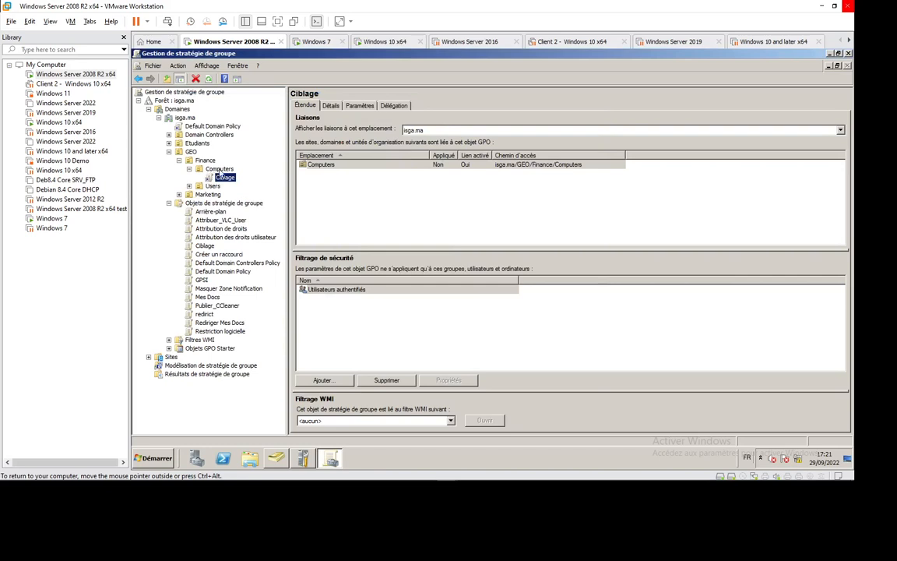
{"action": "mouse_move", "coordinate": [639, 483]}
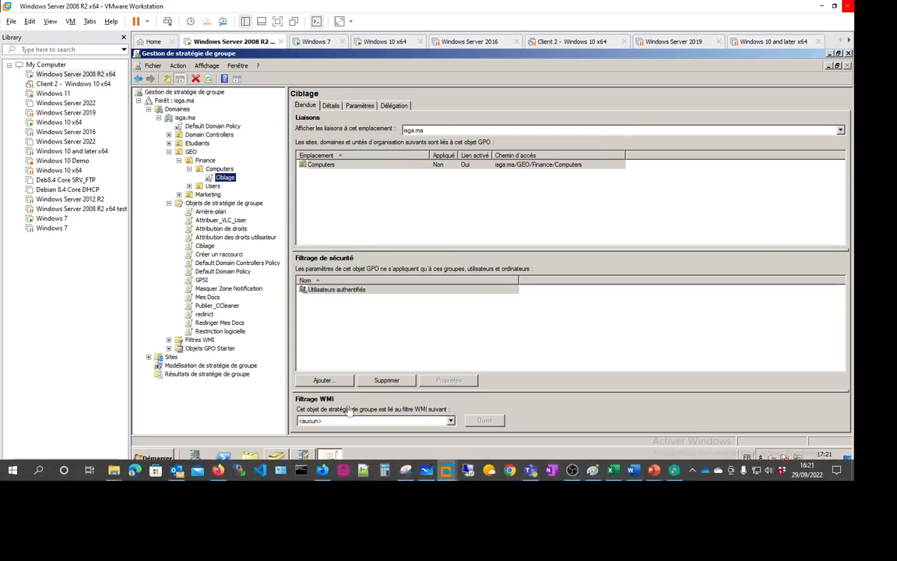
{"action": "left_click", "coordinate": [275, 458]}
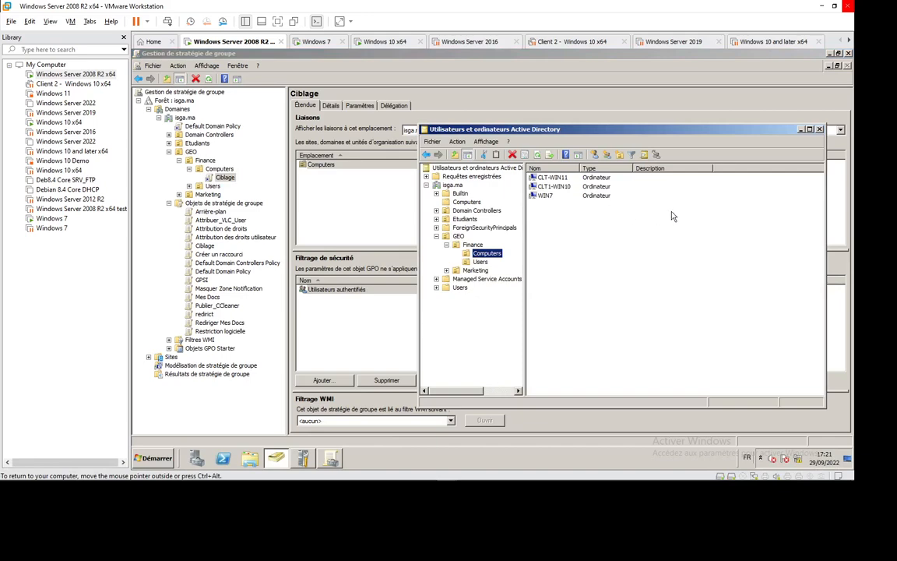
- Switch to the Windows 10 x64 virtual machine and sign in as user7 with the account password
{"action": "left_click", "coordinate": [366, 42]}
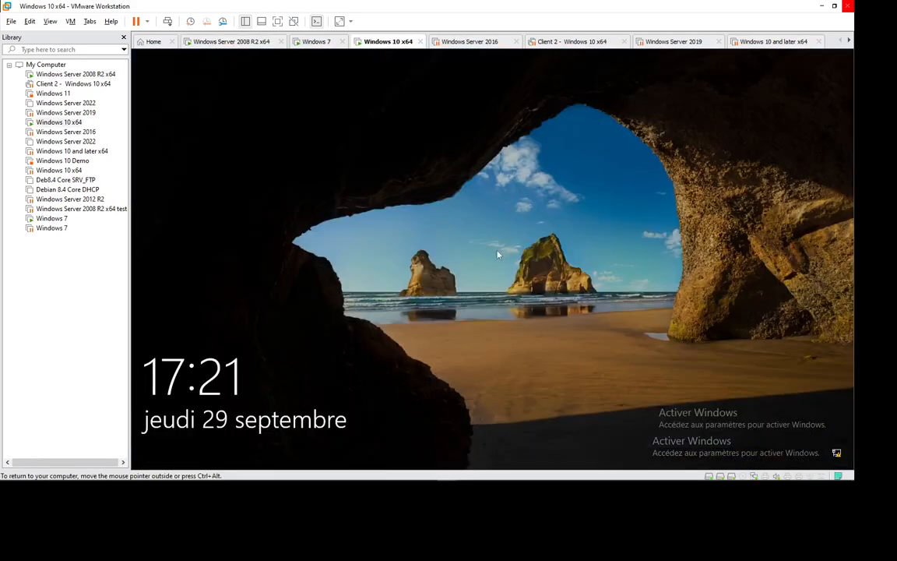
{"action": "left_click", "coordinate": [507, 353]}
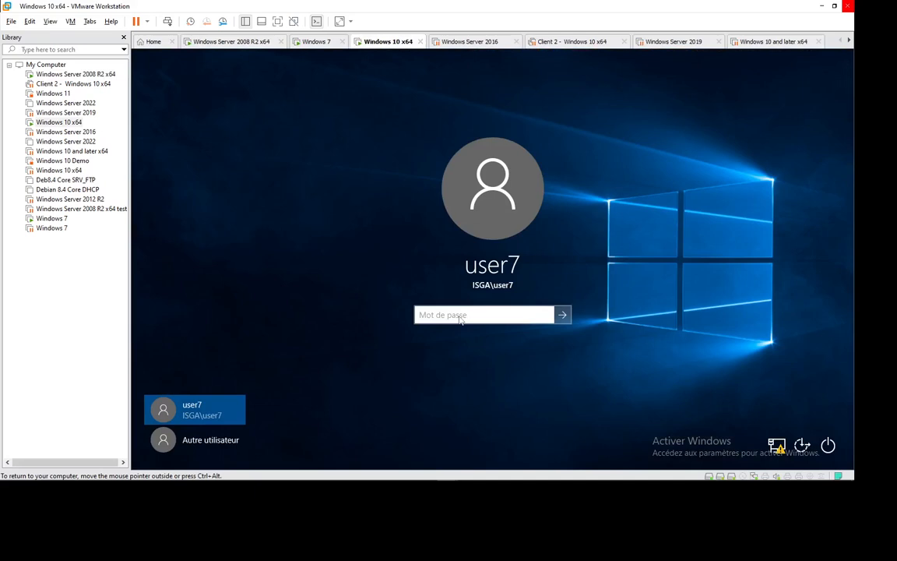
{"action": "type", "text": "•••••••"}
{"action": "key", "text": "Return"}
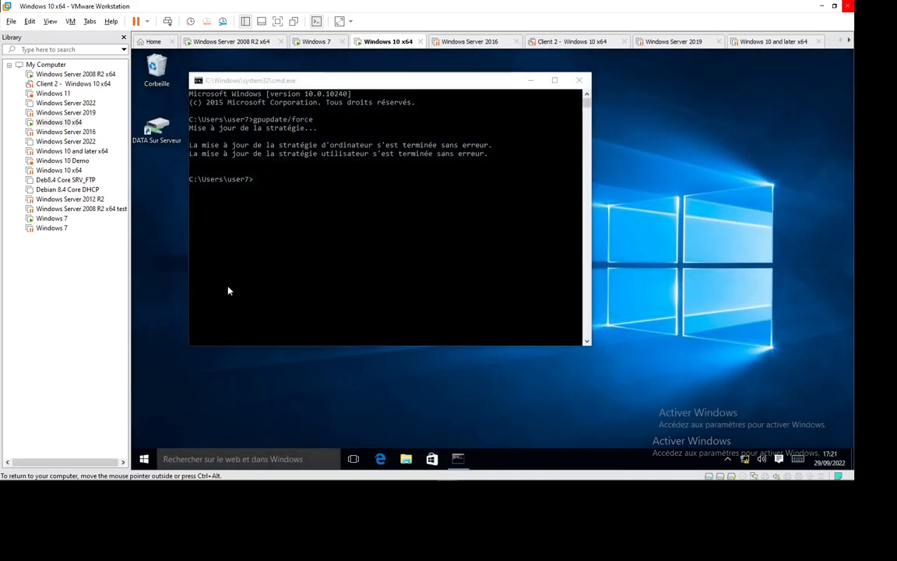
- Browse to the OS (C:) drive in File Explorer, refresh its contents, and start deleting the share folder
{"action": "left_click", "coordinate": [407, 459]}
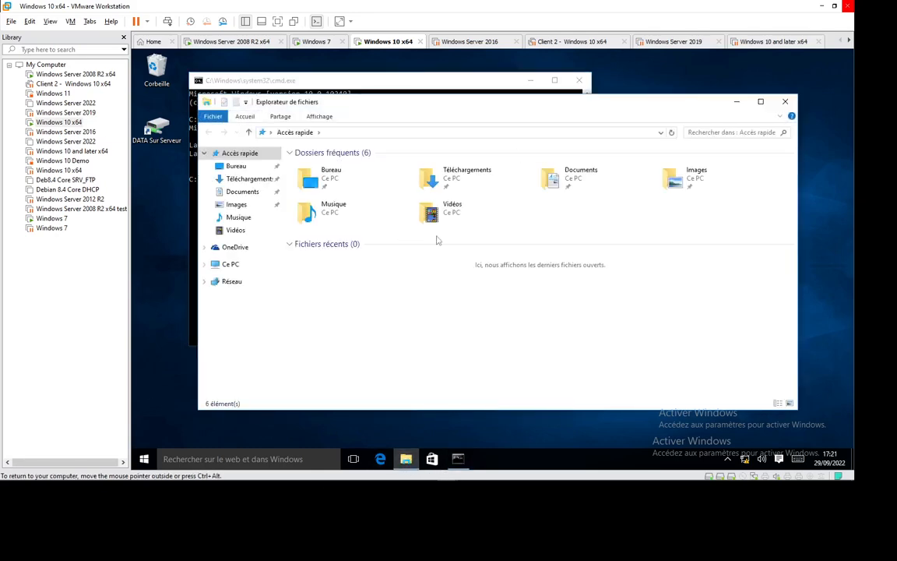
{"action": "left_click", "coordinate": [226, 264]}
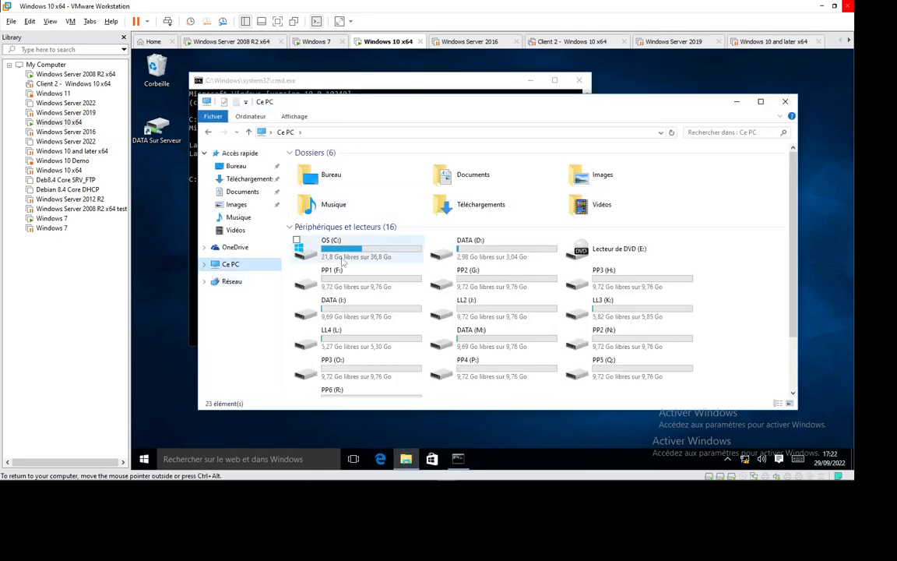
{"action": "double_click", "coordinate": [344, 253]}
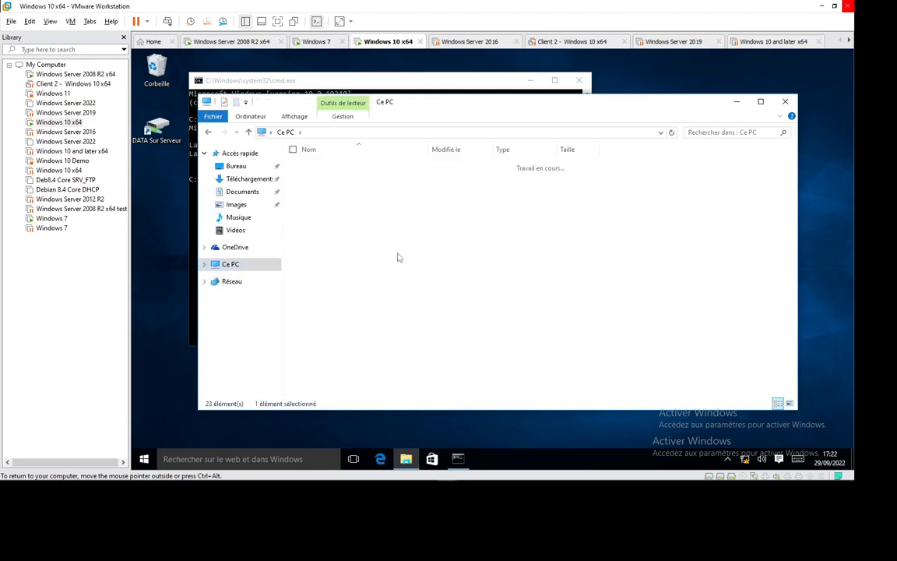
{"action": "right_click", "coordinate": [352, 296]}
{"action": "left_click", "coordinate": [293, 336]}
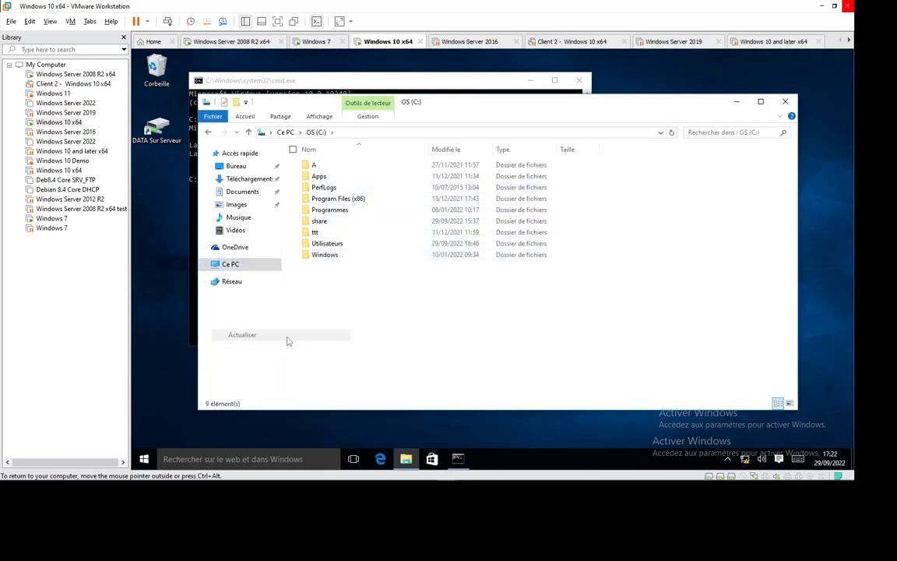
{"action": "left_click", "coordinate": [327, 222]}
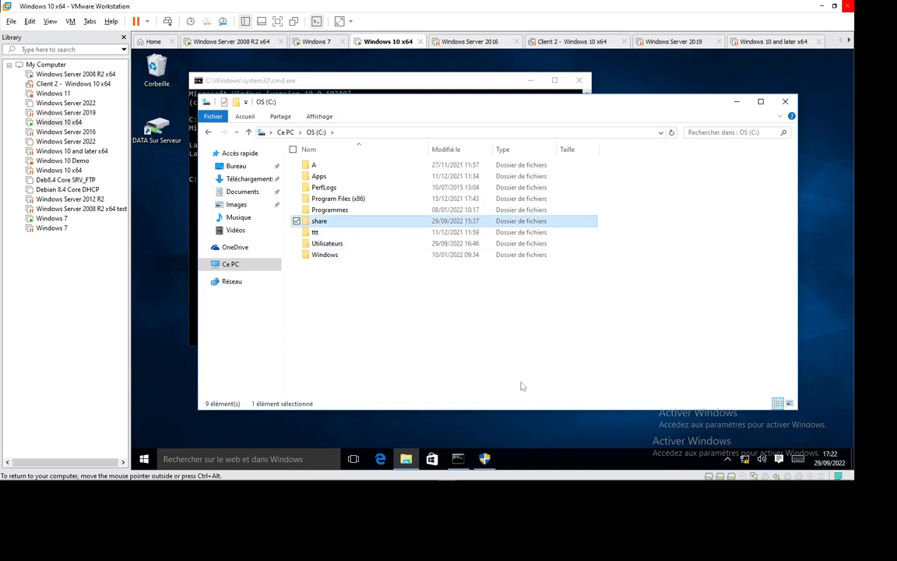
{"action": "key", "text": "Delete"}
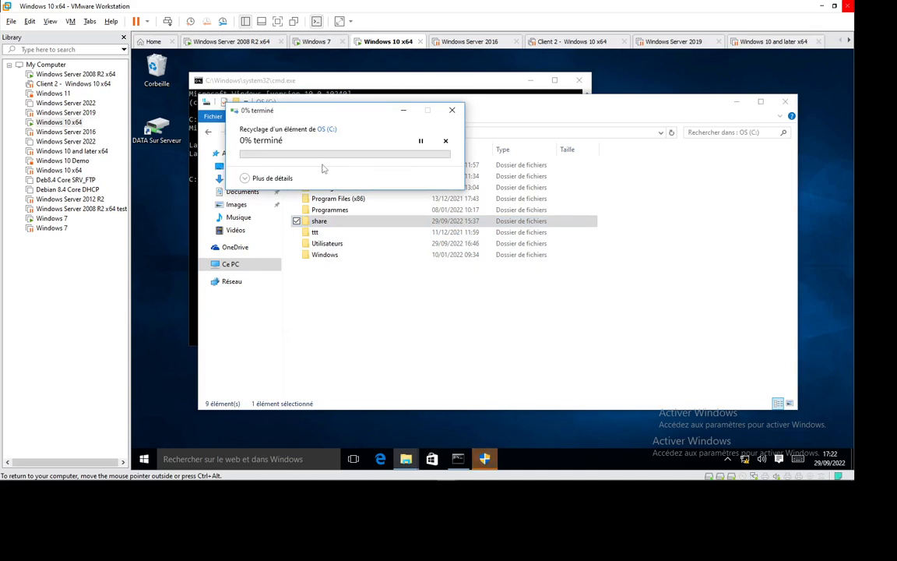
- Switch to the Windows 7 virtual machine and open the OS (C:) drive in Windows Explorer
{"action": "left_click", "coordinate": [316, 42]}
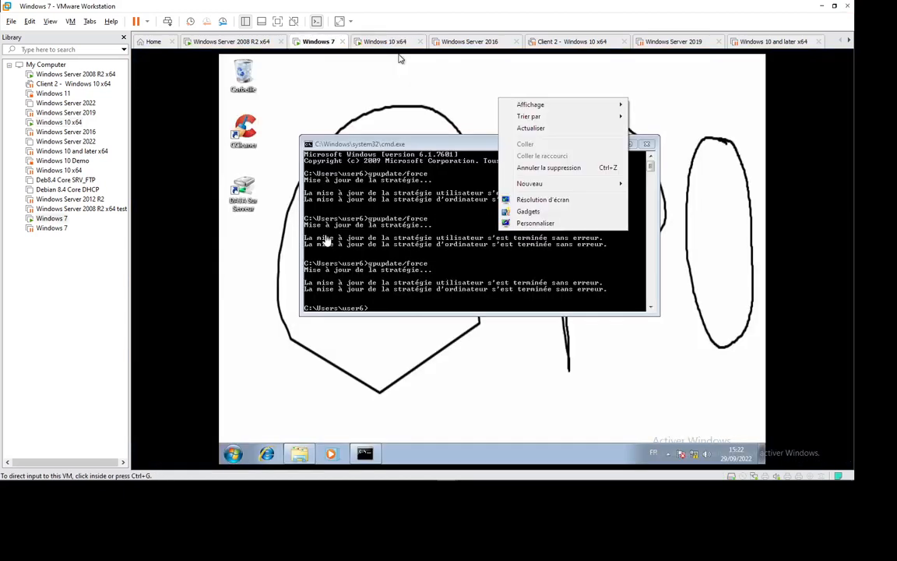
{"action": "left_click", "coordinate": [300, 452]}
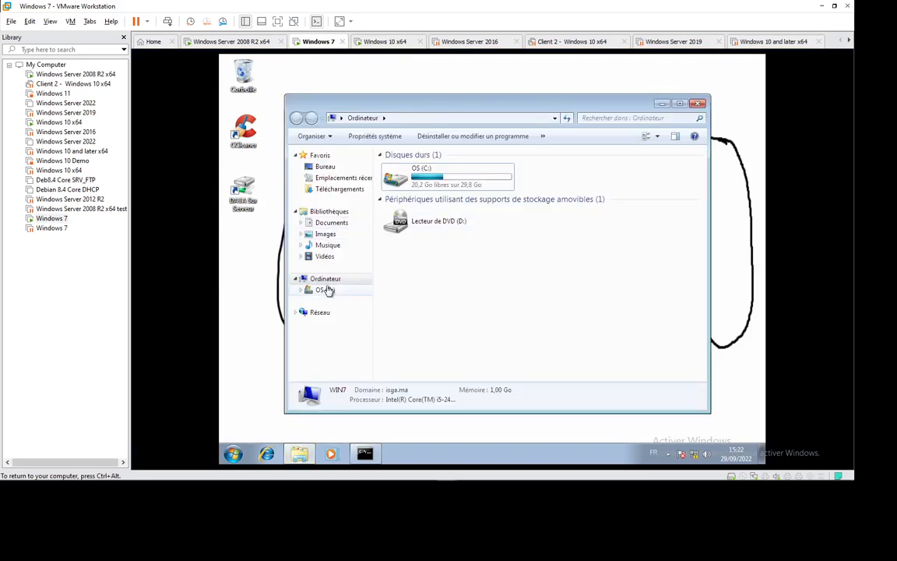
{"action": "left_click", "coordinate": [325, 289]}
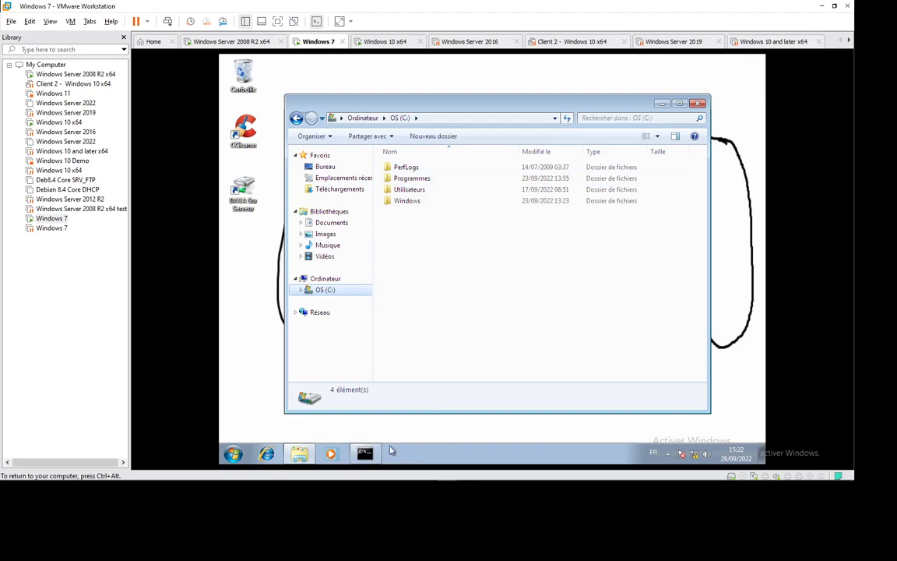
- Rerun gpupdate/force in the command prompt and move its window aside to reveal the C: folder list
{"action": "left_click", "coordinate": [365, 453]}
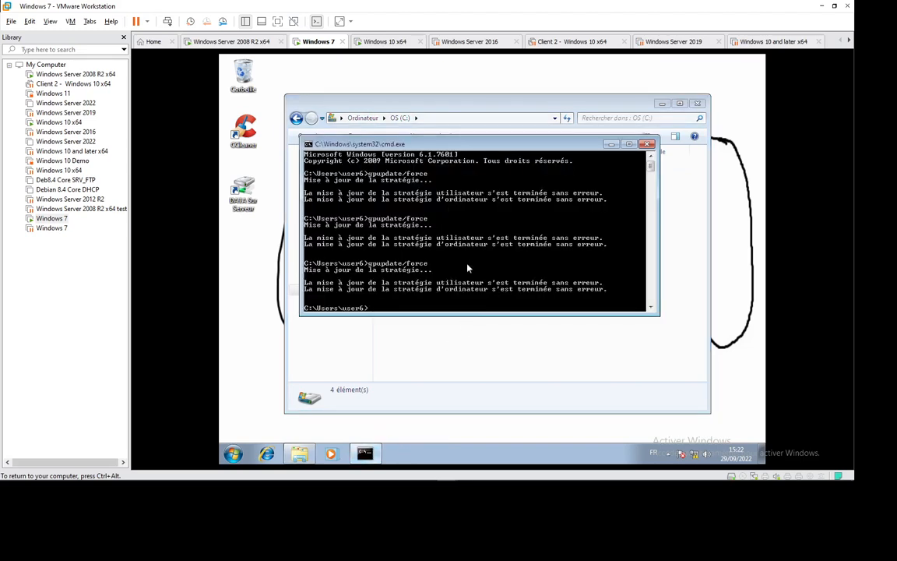
{"action": "key", "text": "Up"}
{"action": "key", "text": "Return"}
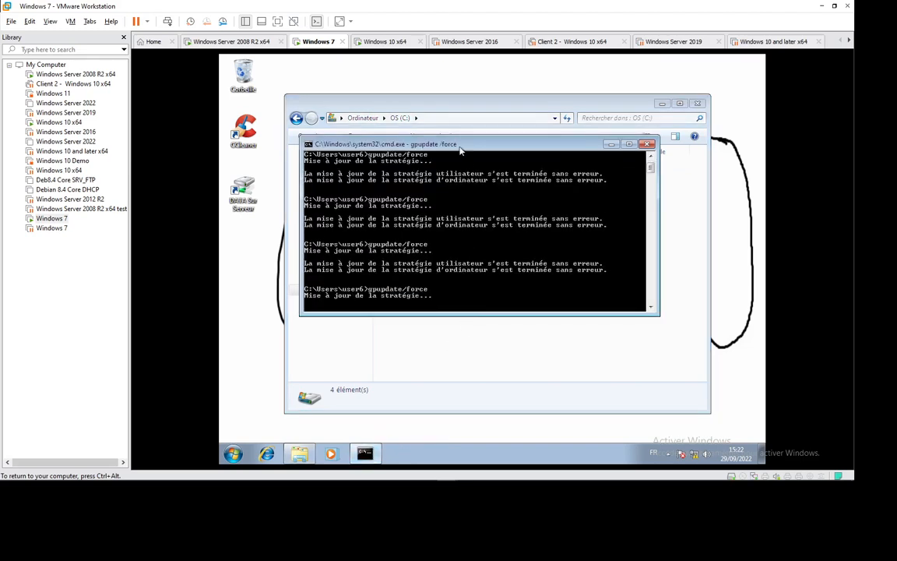
{"action": "left_click_drag", "start_coordinate": [461, 150], "coordinate": [600, 183]}
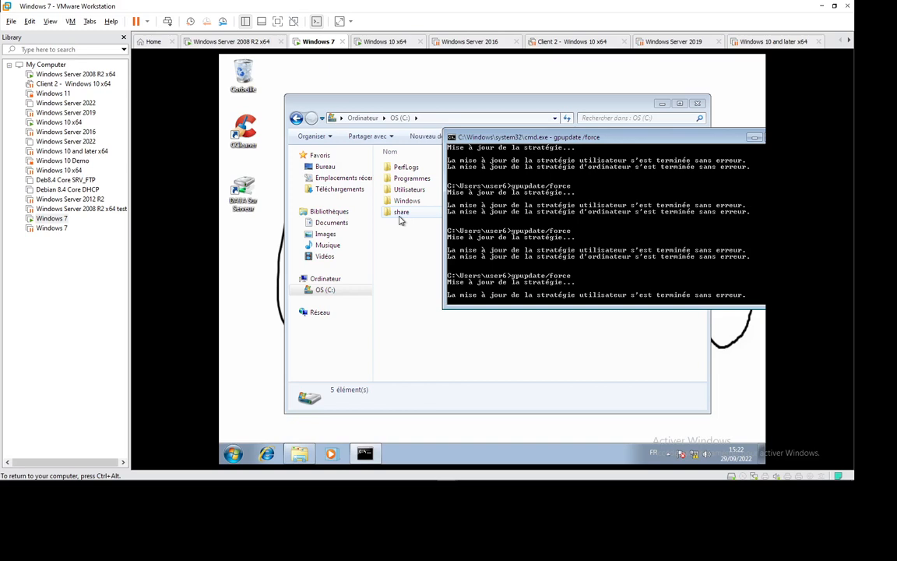
- Check the sharing properties of the share folder on the Windows 7 client's C: drive
{"action": "left_click", "coordinate": [402, 217]}
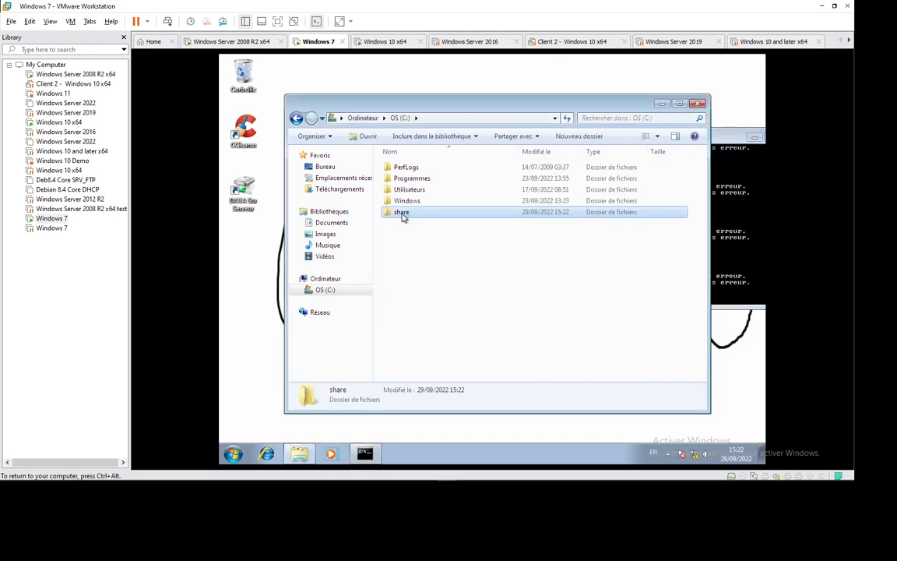
{"action": "right_click", "coordinate": [402, 217]}
{"action": "left_click", "coordinate": [450, 366]}
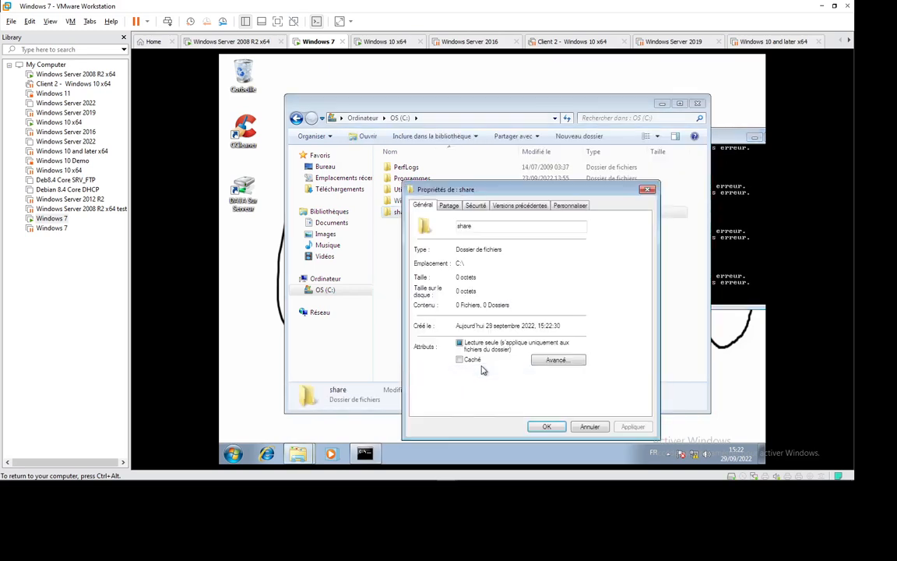
{"action": "left_click", "coordinate": [450, 206]}
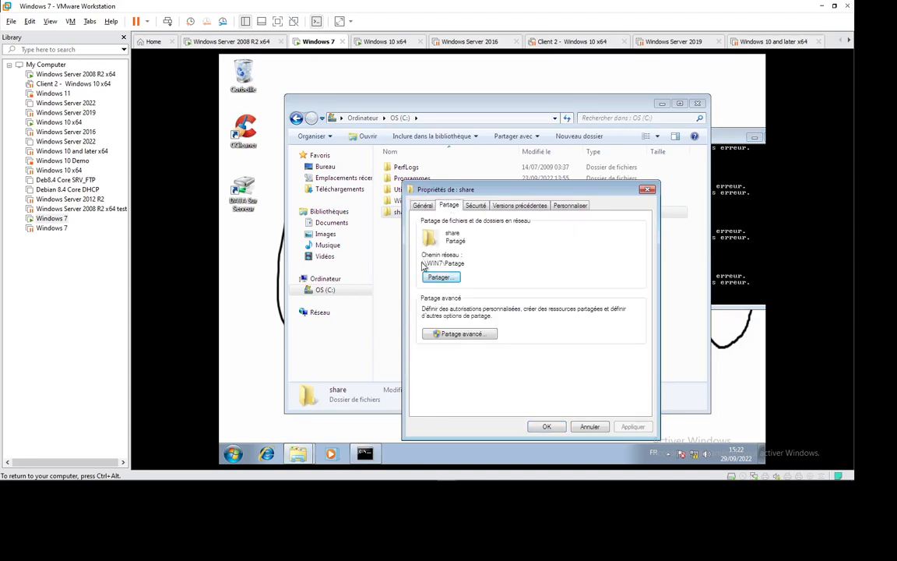
- Open the Partage share through the network path \\Win7, then close it and the share folder's properties
{"action": "key", "text": "super+r"}
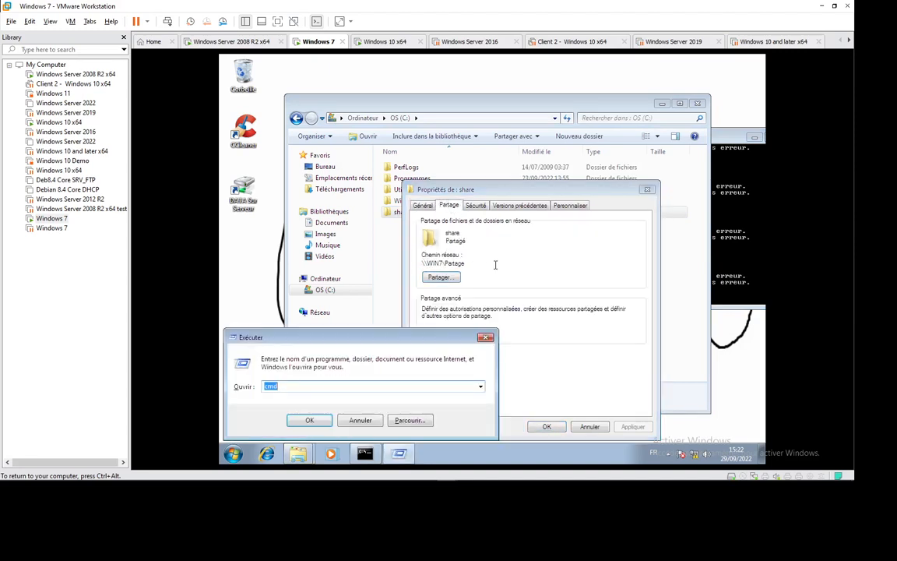
{"action": "type", "text": "\\\\"}
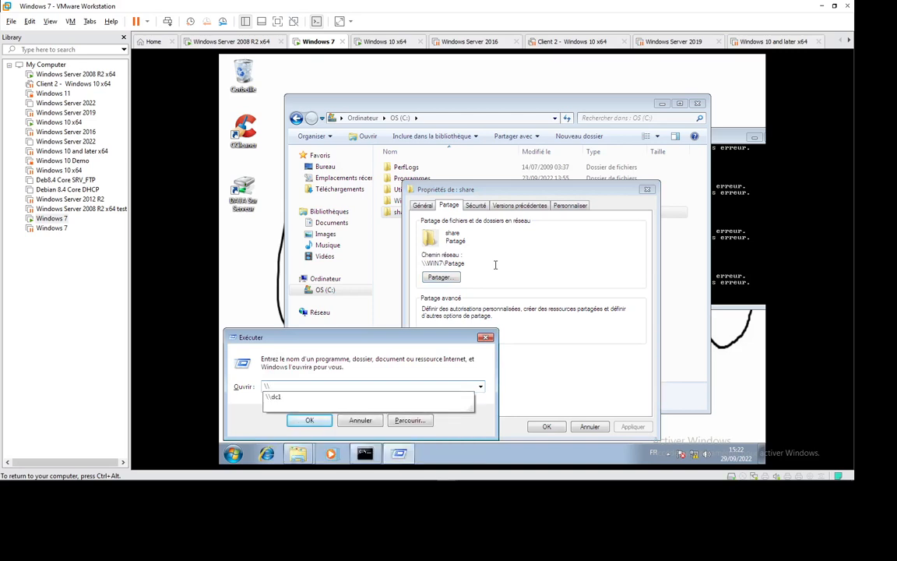
{"action": "type", "text": "Win7"}
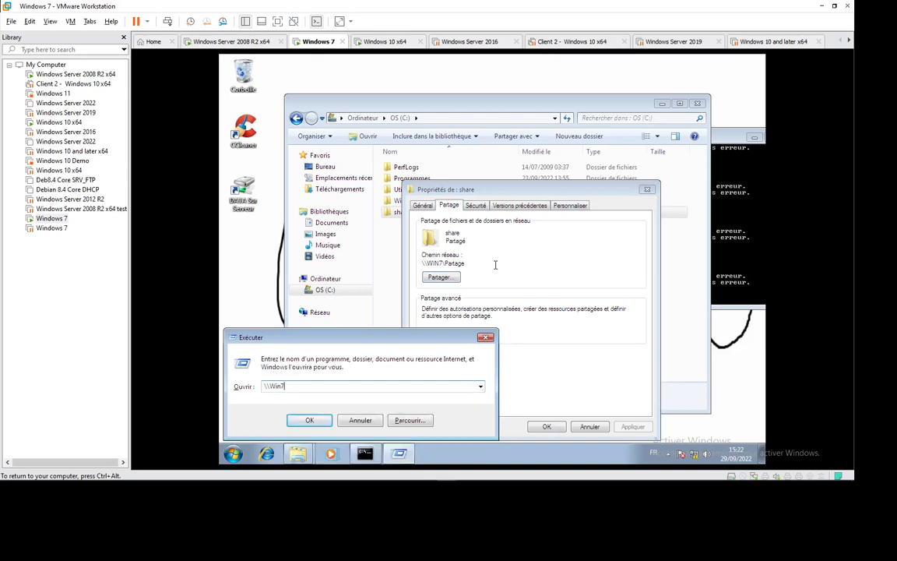
{"action": "key", "text": "Return"}
{"action": "double_click", "coordinate": [411, 175]}
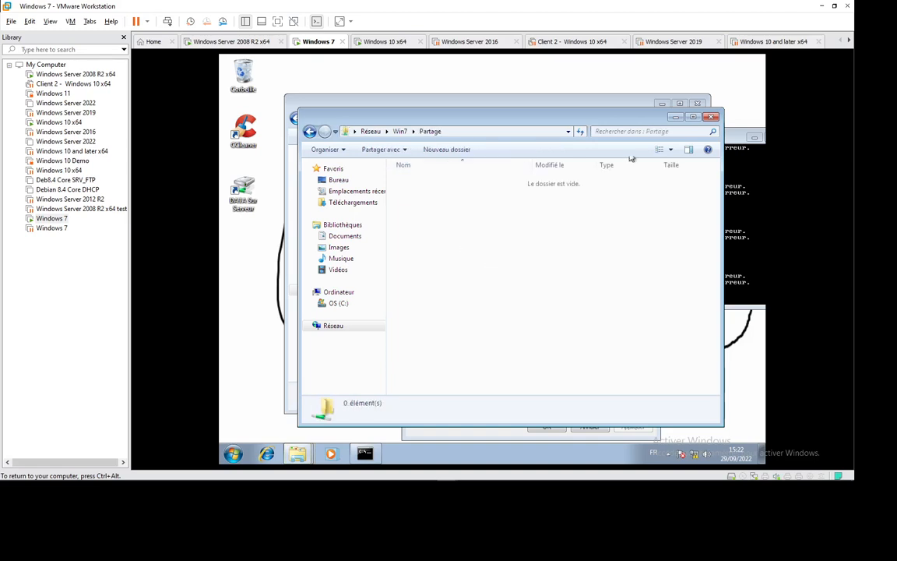
{"action": "left_click", "coordinate": [711, 116]}
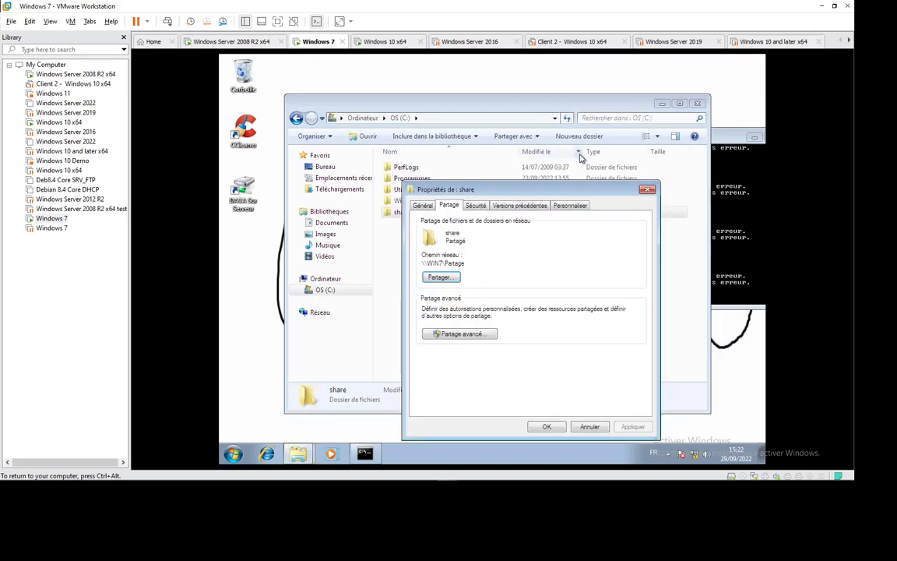
{"action": "left_click", "coordinate": [648, 189]}
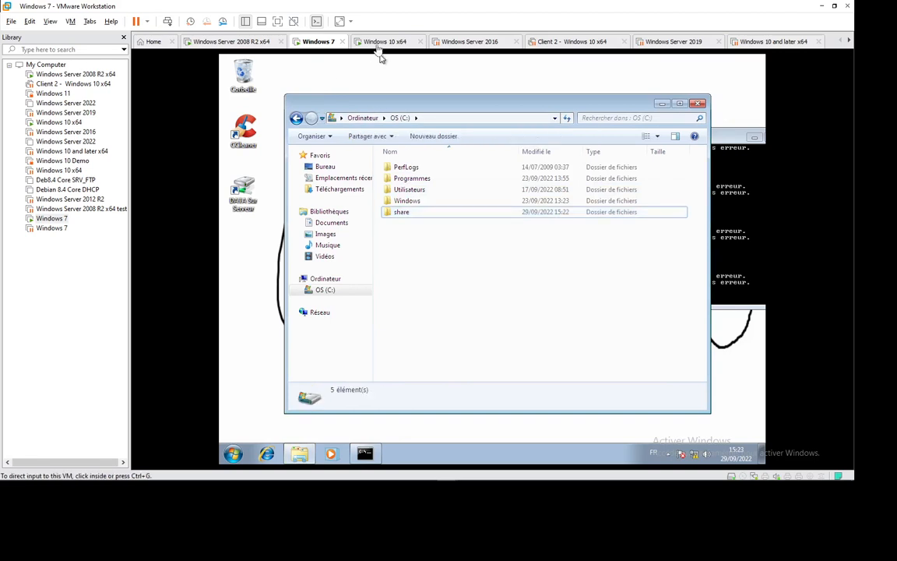
- Return to the Windows 10 x64 machine and authorise Windows file sharing with the .\admin account and its password
{"action": "left_click", "coordinate": [383, 41]}
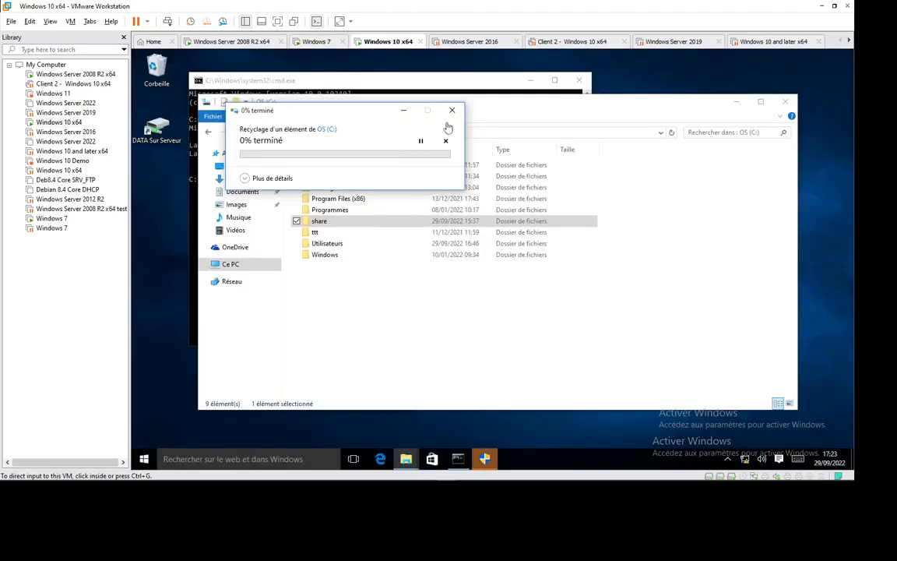
{"action": "left_click", "coordinate": [484, 458]}
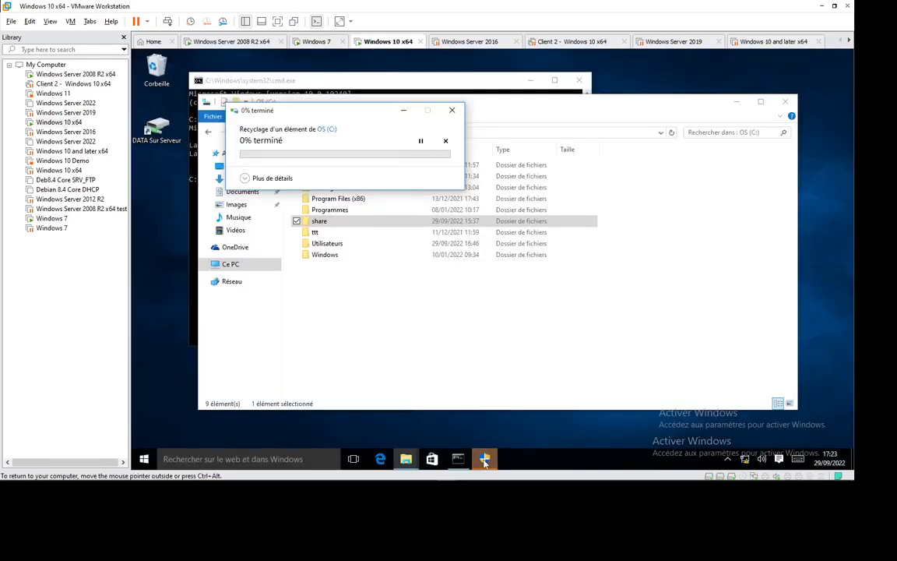
{"action": "left_click", "coordinate": [448, 278]}
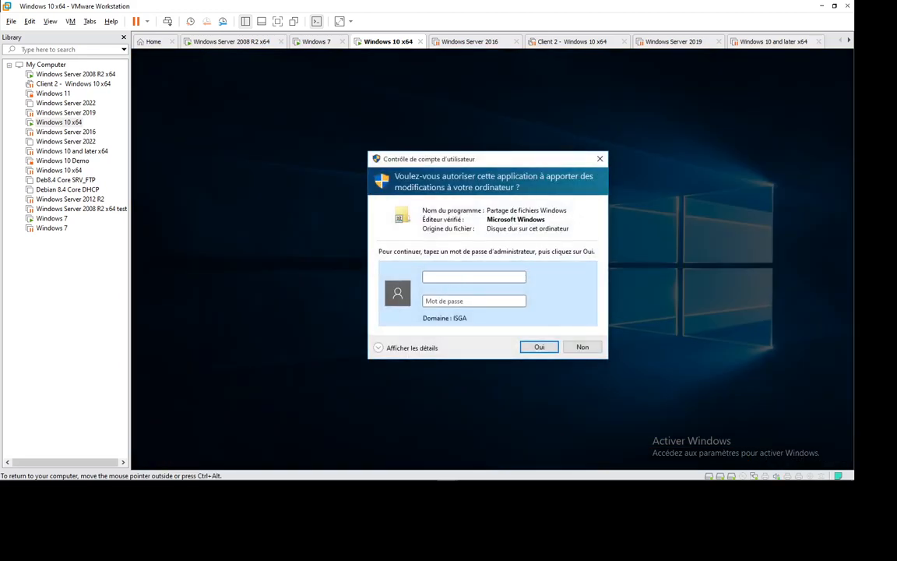
{"action": "type", "text": ".\\admin"}
{"action": "key", "text": "Tab"}
{"action": "type", "text": "•••"}
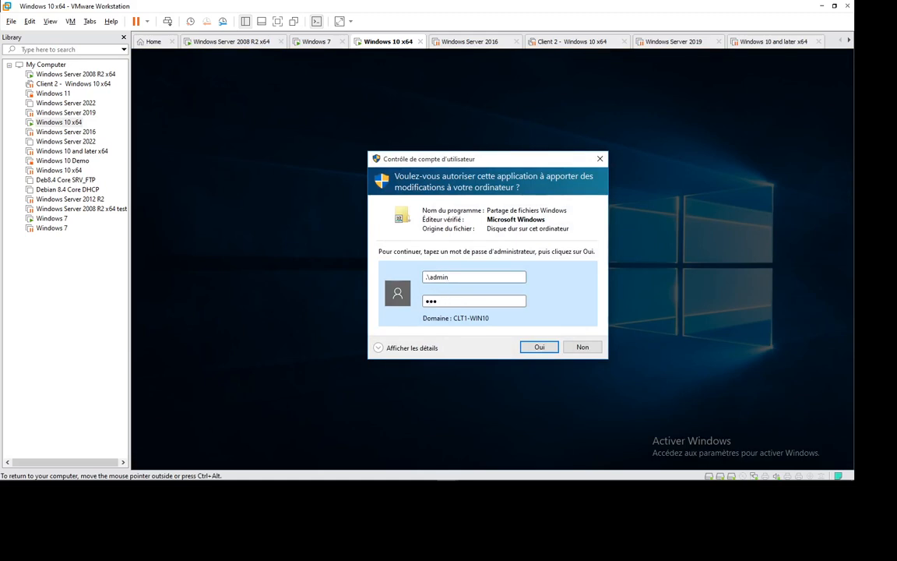
{"action": "key", "text": "Return"}
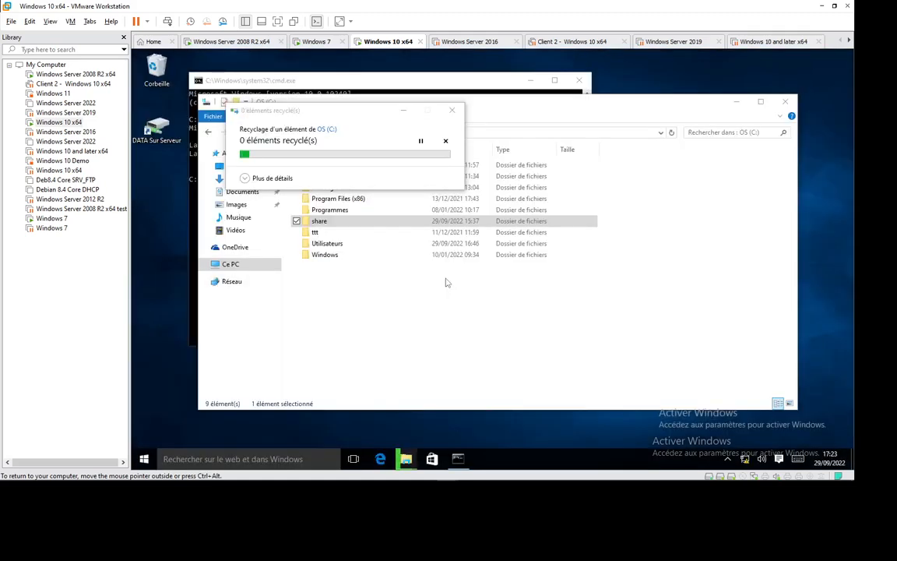
- Continue deleting the share folder and authorise the file operation with the local admin account and its password
{"action": "left_click", "coordinate": [315, 182]}
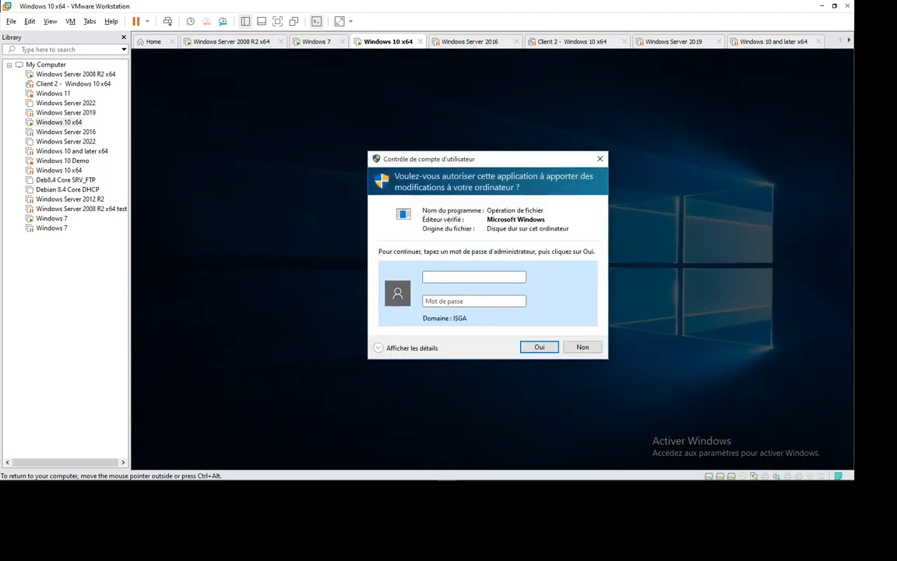
{"action": "type", "text": ".\\admin"}
{"action": "key", "text": "Tab"}
{"action": "type", "text": "•••"}
{"action": "key", "text": "Return"}
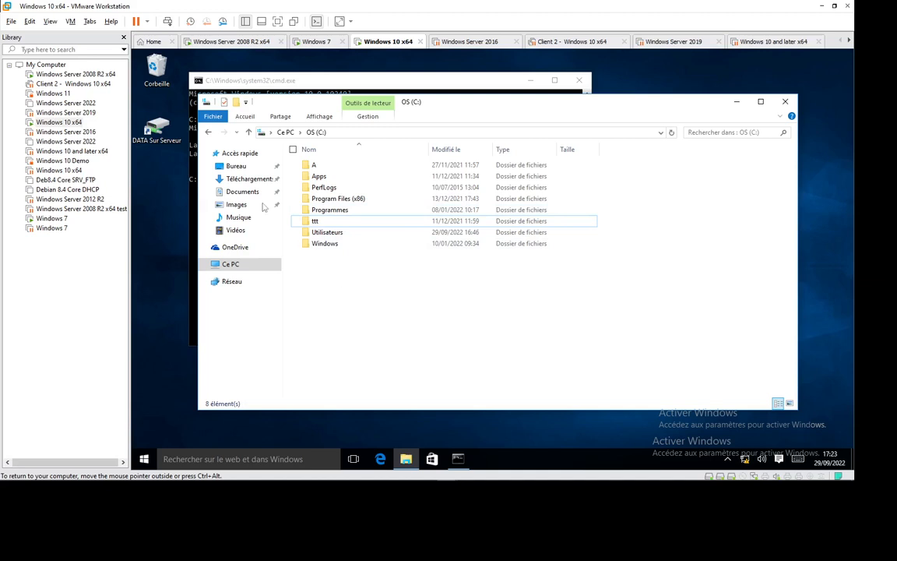
- Move the command prompt beside the C: folder list and rerun gpupdate/force on the Windows 10 client
{"action": "left_click", "coordinate": [457, 458]}
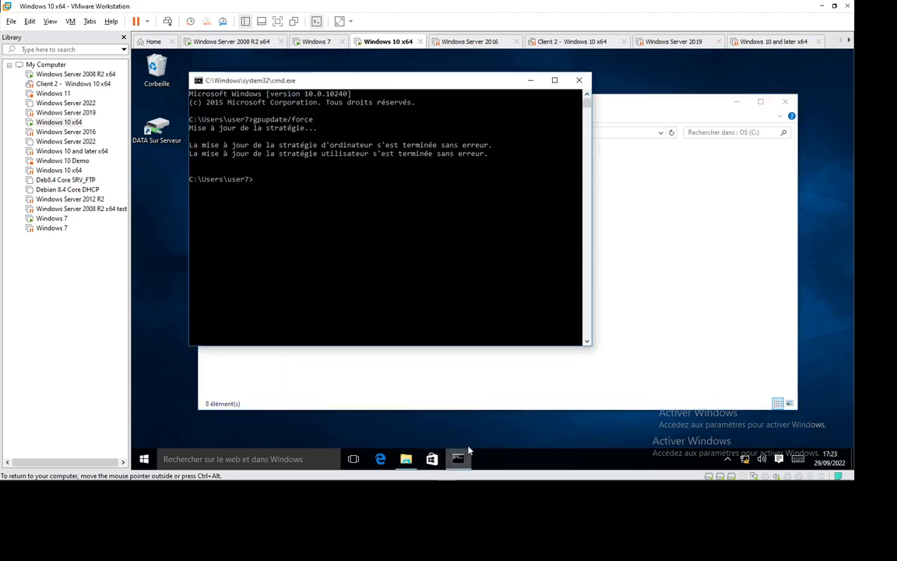
{"action": "left_click", "coordinate": [390, 258]}
{"action": "left_click_drag", "start_coordinate": [367, 87], "coordinate": [596, 101]}
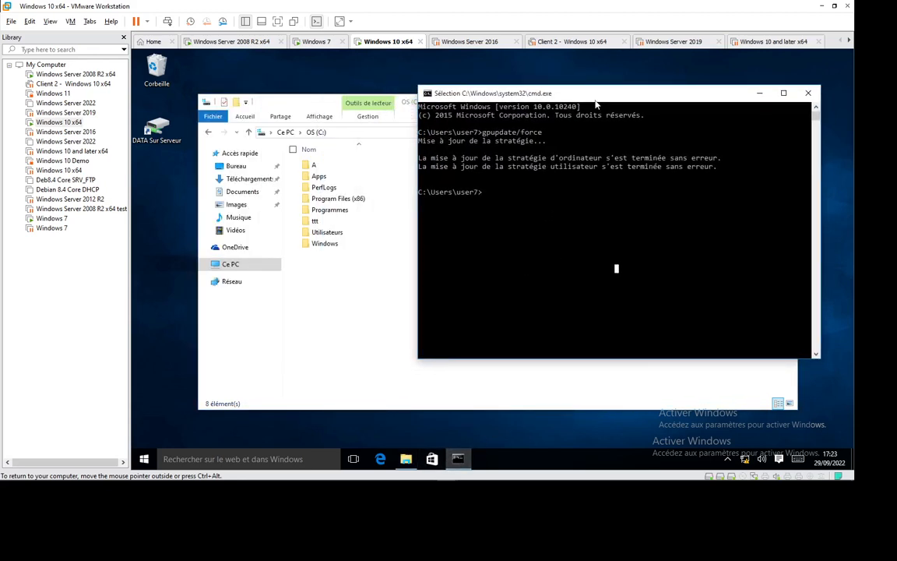
{"action": "key", "text": "Up"}
{"action": "key", "text": "Return"}
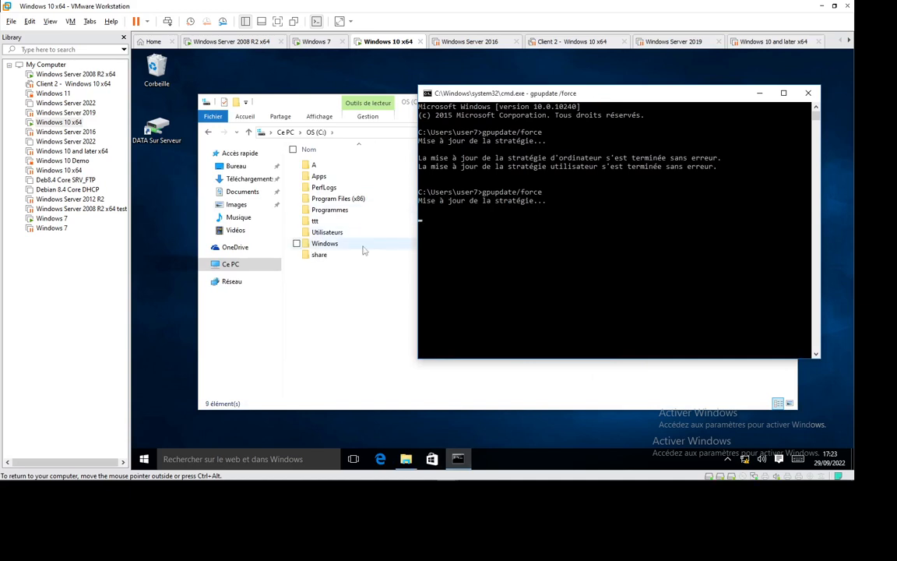
- Check the sharing properties of the recreated share folder on the Windows 10 client's C: drive
{"action": "left_click", "coordinate": [328, 261]}
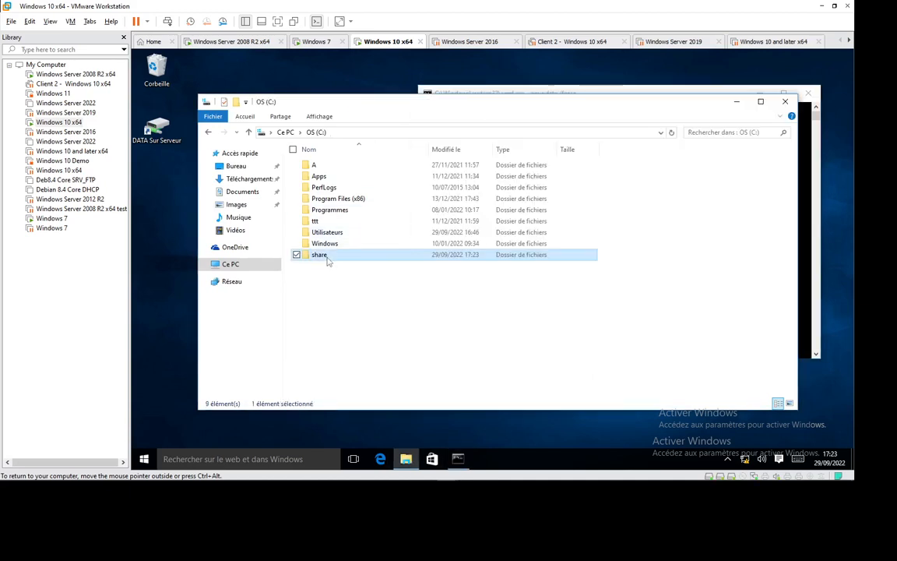
{"action": "right_click", "coordinate": [328, 261]}
{"action": "left_click", "coordinate": [267, 436]}
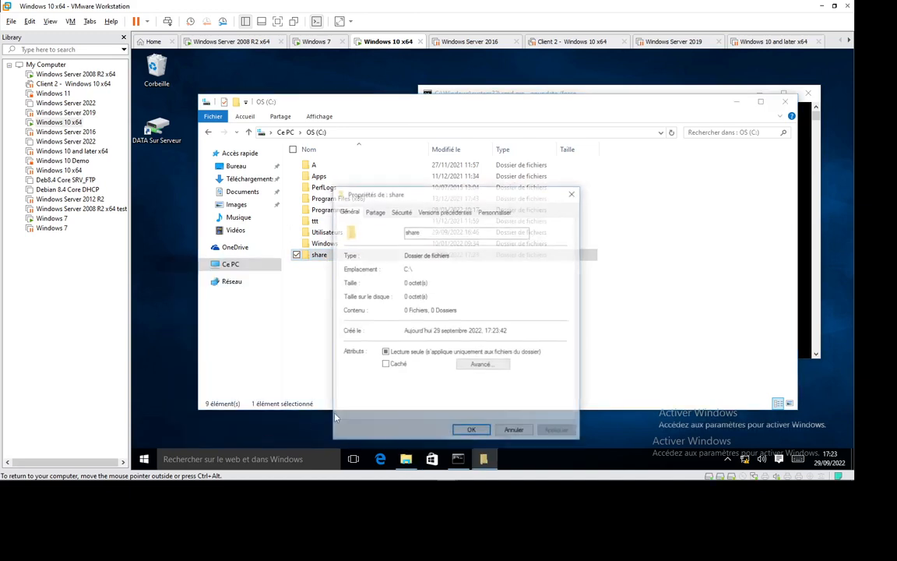
{"action": "left_click", "coordinate": [376, 212]}
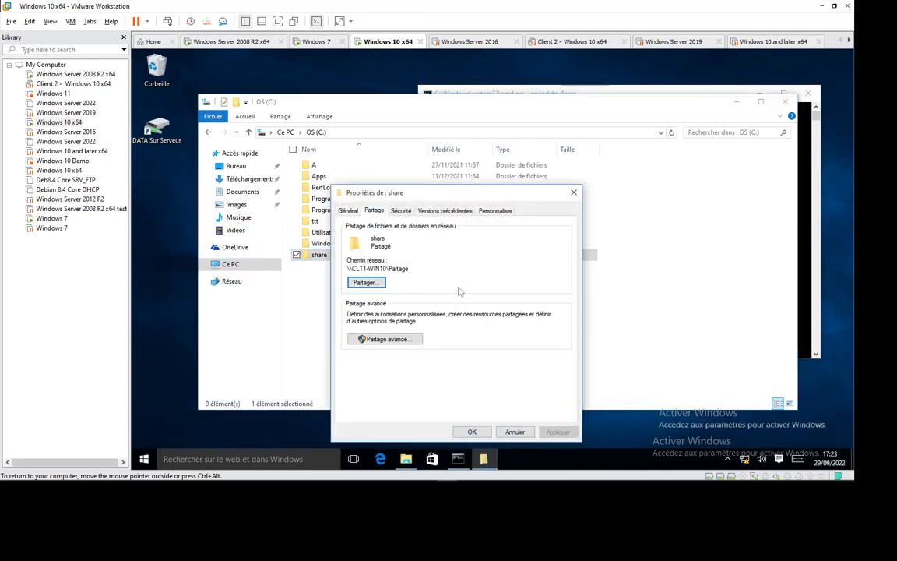
- Browse to \\CLT1-WIN10 through the Run dialog and view the contents of its Partage share
{"action": "key", "text": "super+r"}
{"action": "type", "text": "\\\\"}
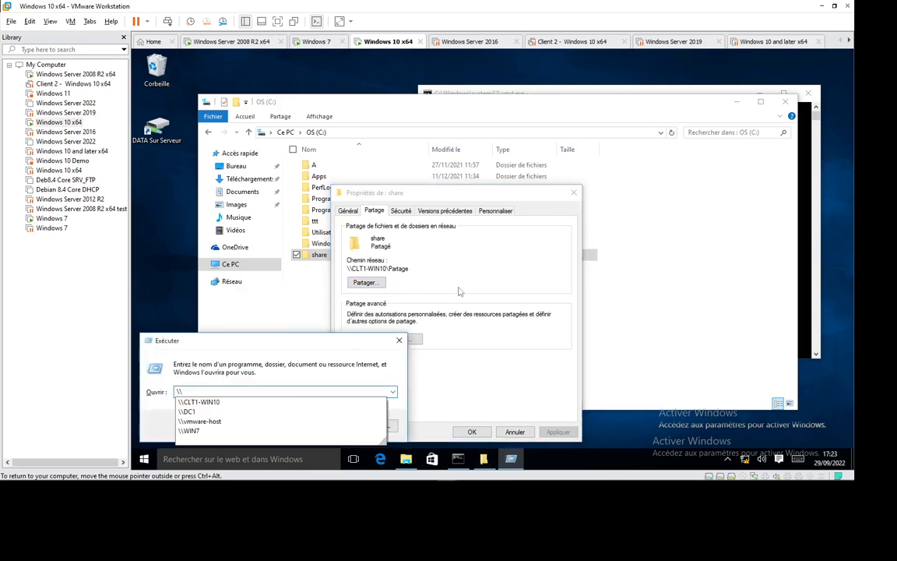
{"action": "type", "text": "clt"}
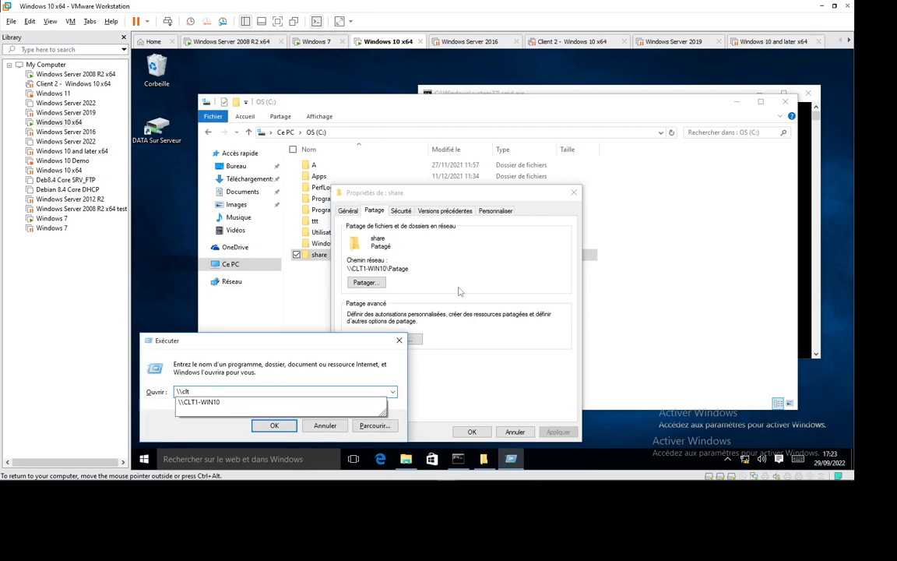
{"action": "key", "text": "Down"}
{"action": "key", "text": "Return"}
{"action": "left_click", "coordinate": [350, 182]}
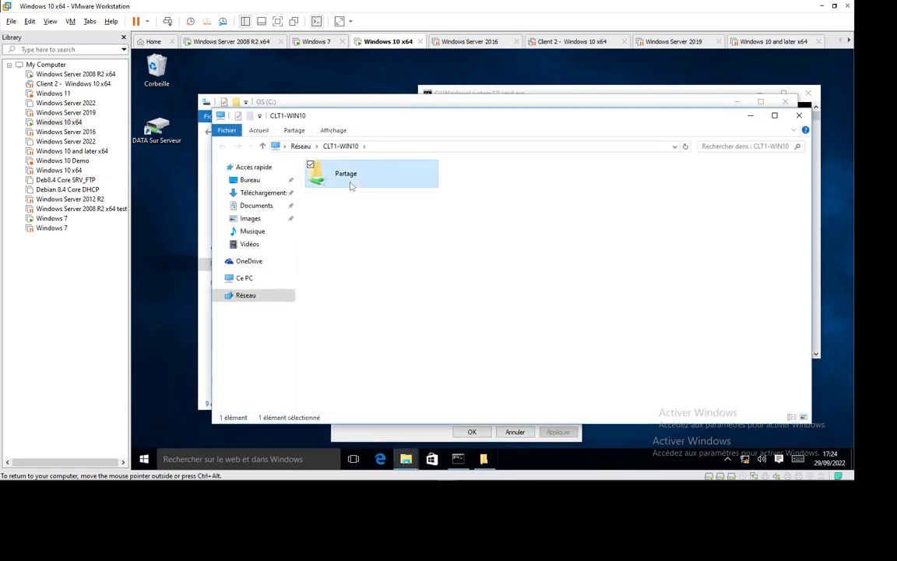
{"action": "double_click", "coordinate": [351, 183]}
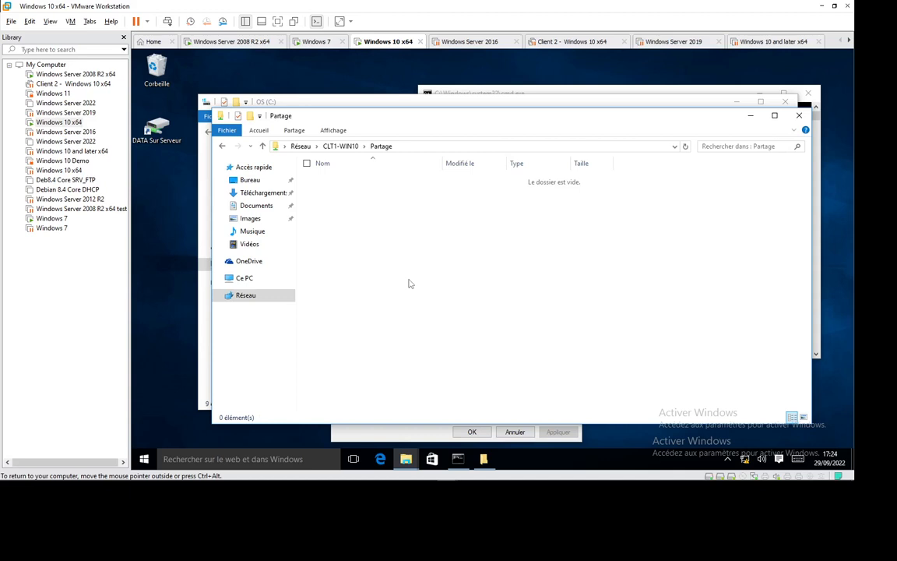
- Switch to the Windows Server 2008 R2 machine and open the Ciblage GPO for editing at the computer configuration's Dossiers preferences
{"action": "mouse_move", "coordinate": [445, 483]}
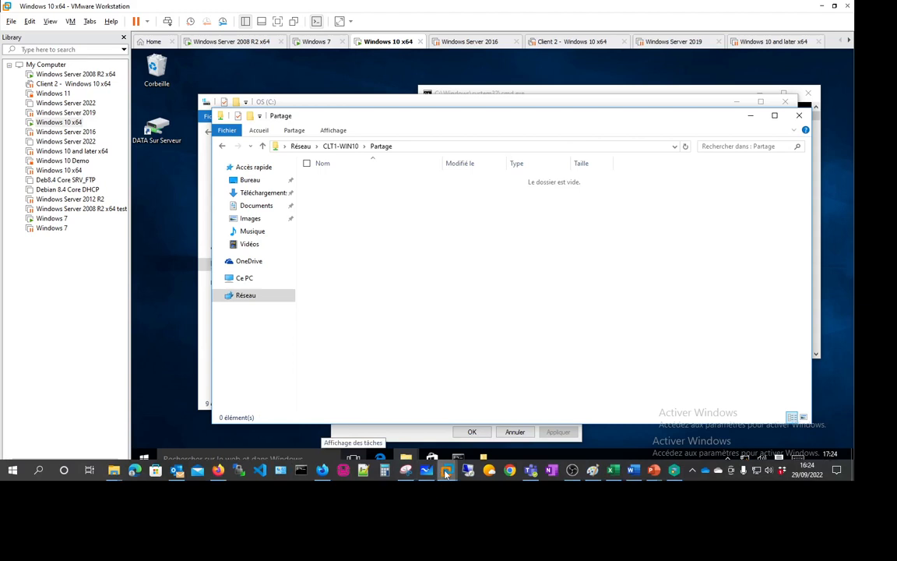
{"action": "left_click", "coordinate": [97, 413]}
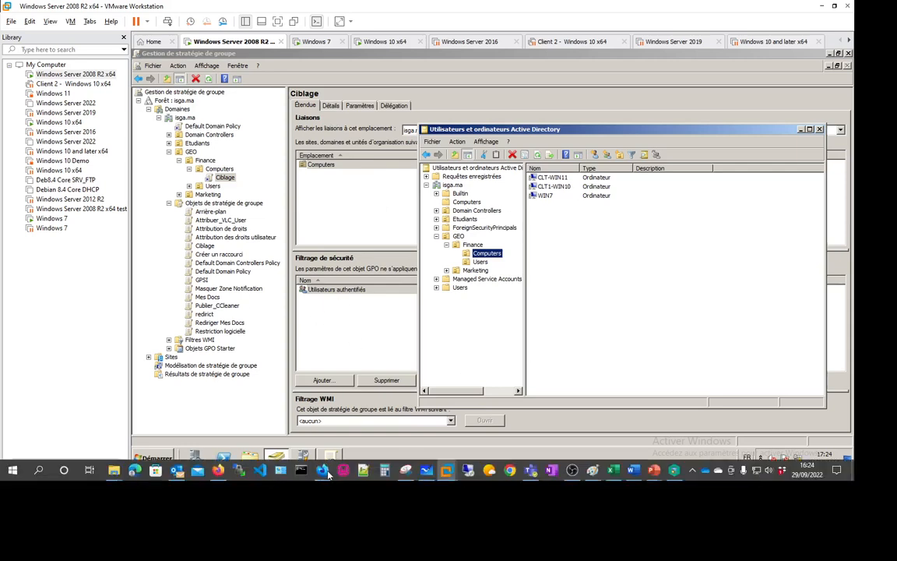
{"action": "left_click", "coordinate": [331, 459]}
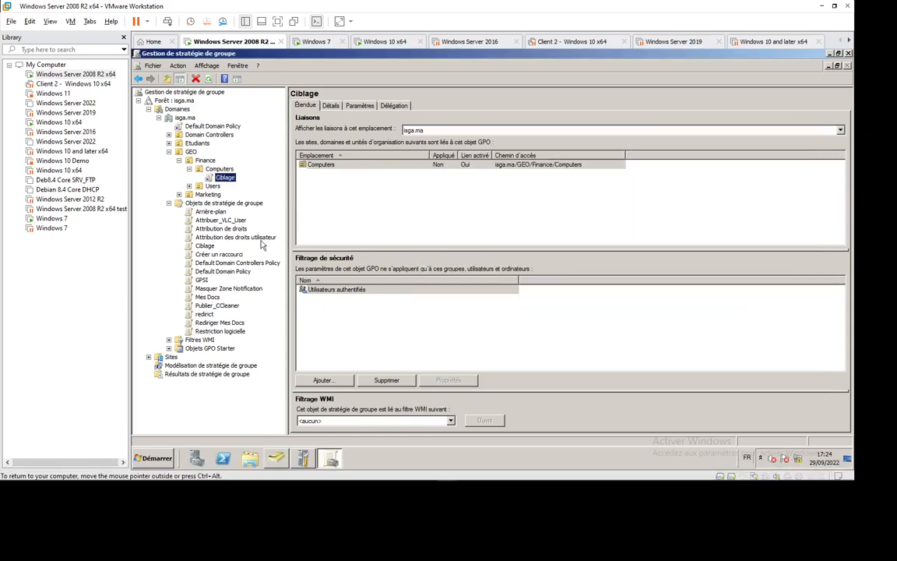
{"action": "right_click", "coordinate": [225, 179]}
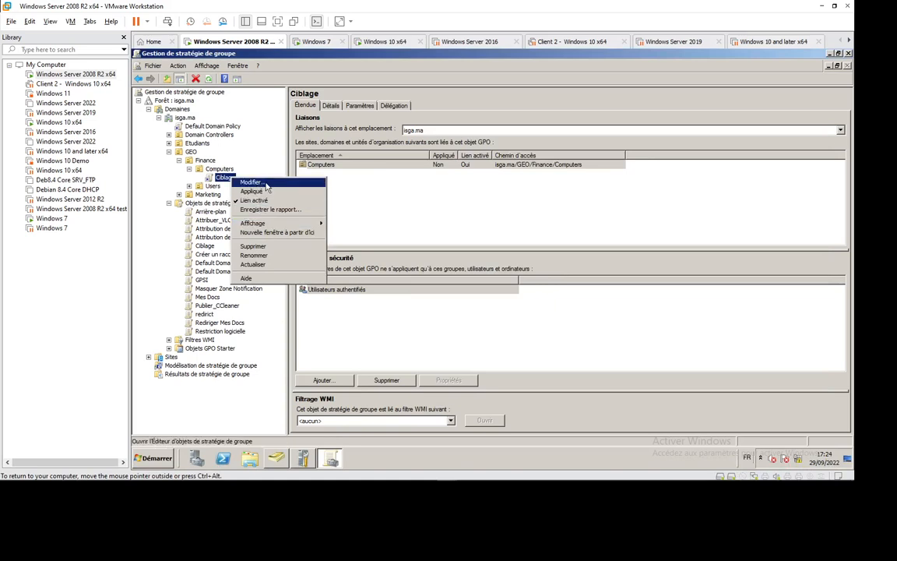
{"action": "left_click", "coordinate": [267, 183]}
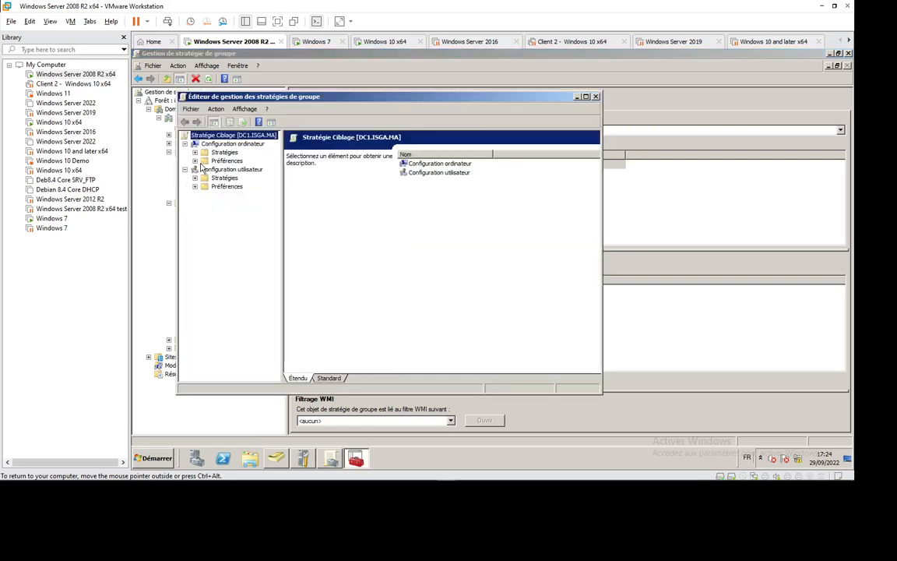
{"action": "left_click", "coordinate": [194, 161]}
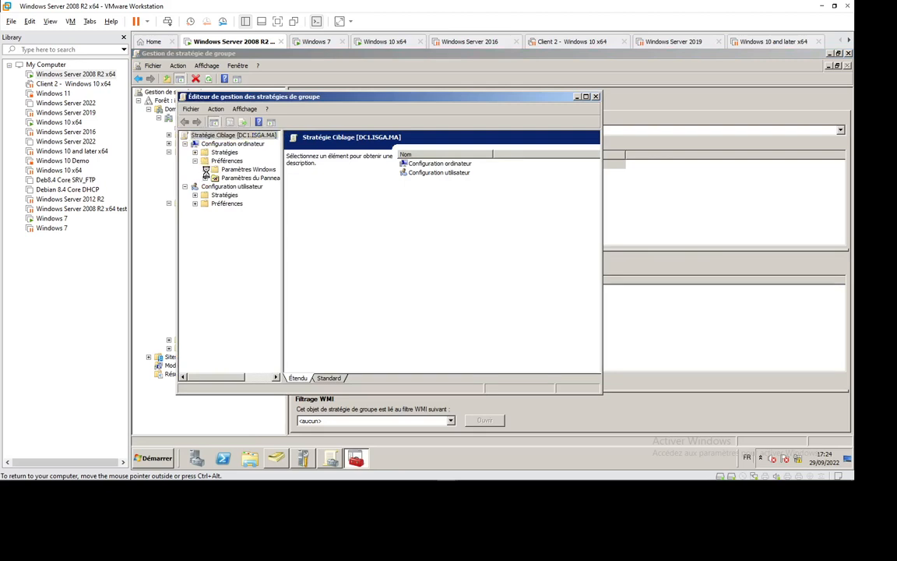
{"action": "left_click", "coordinate": [205, 169]}
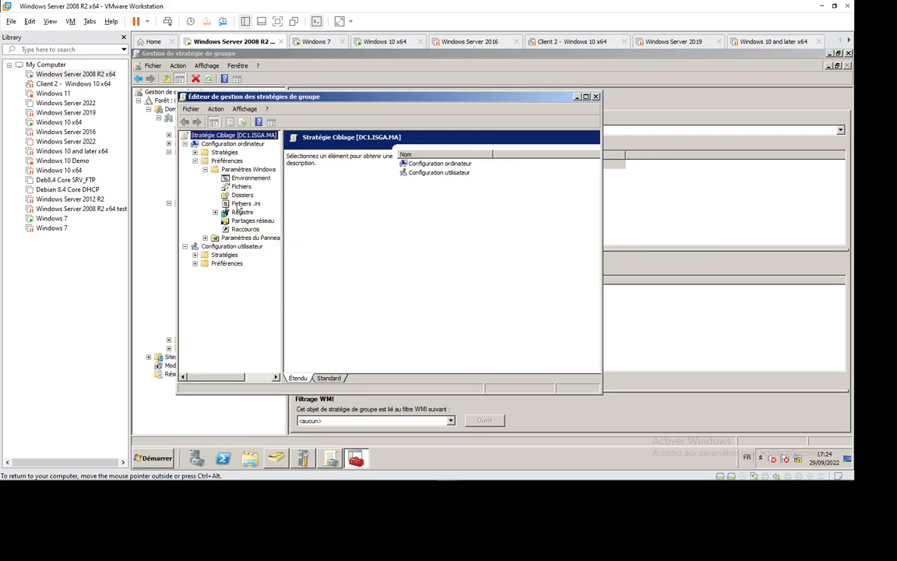
{"action": "left_click", "coordinate": [242, 196]}
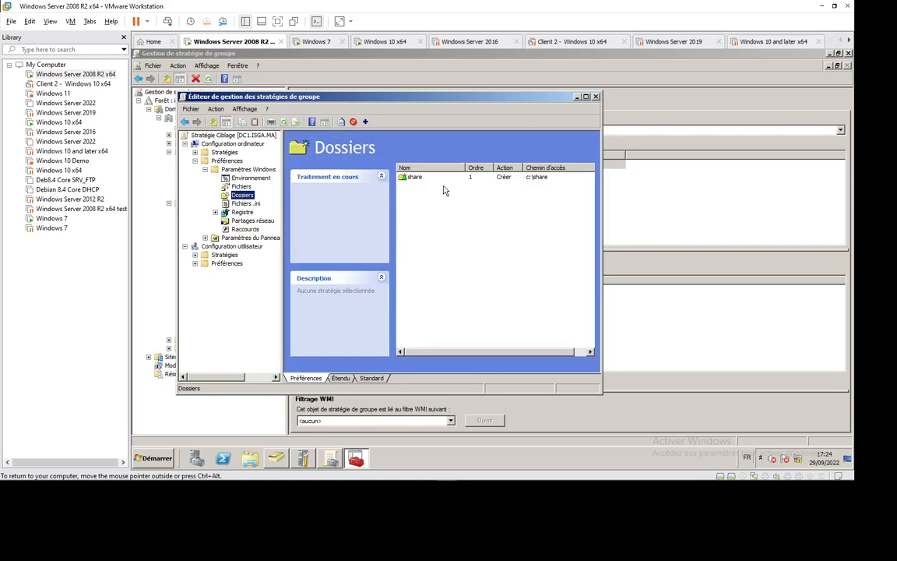
- Open item-level targeting for the share folder preference and add a computer name (Nom de l'ordinateur) target
{"action": "right_click", "coordinate": [415, 182]}
{"action": "mouse_move", "coordinate": [460, 184]}
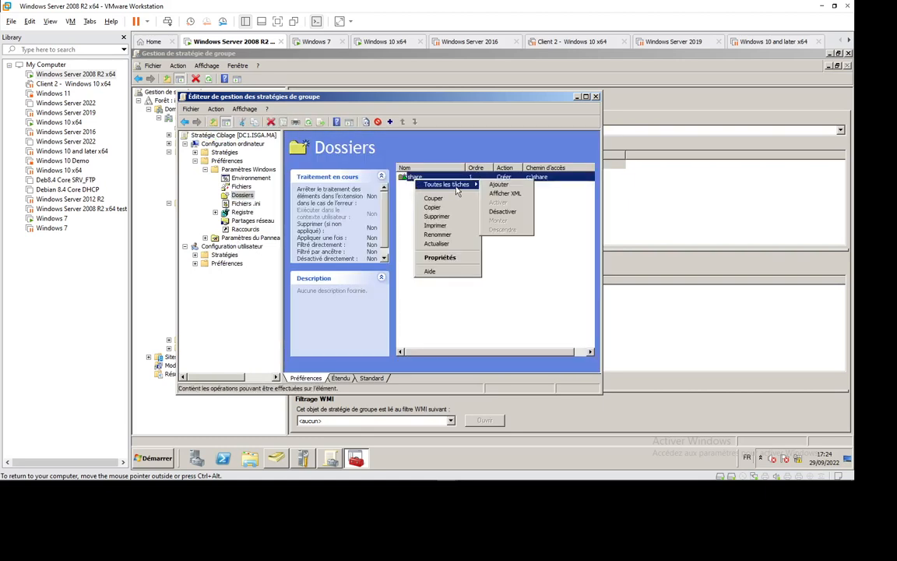
{"action": "left_click", "coordinate": [441, 257]}
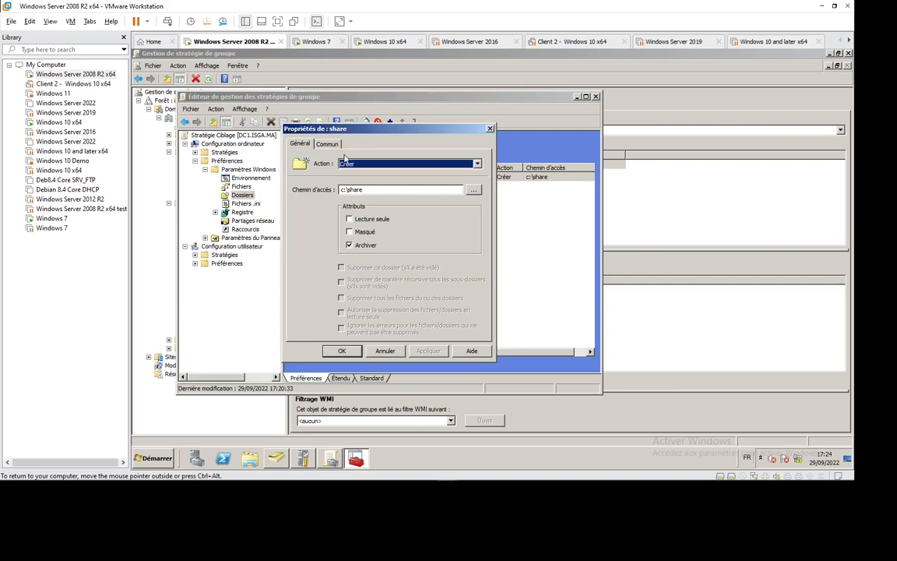
{"action": "left_click", "coordinate": [325, 144]}
{"action": "left_click", "coordinate": [342, 215]}
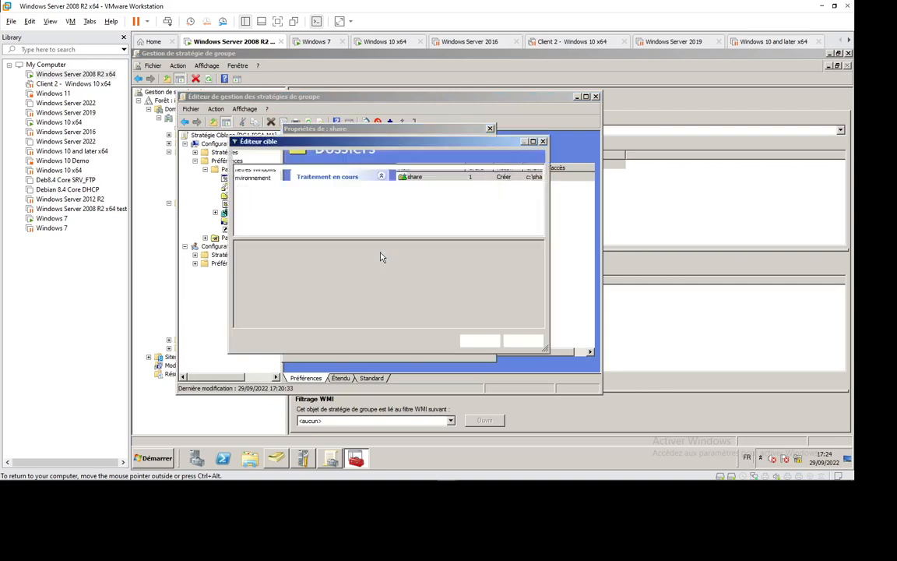
{"action": "left_click", "coordinate": [270, 159]}
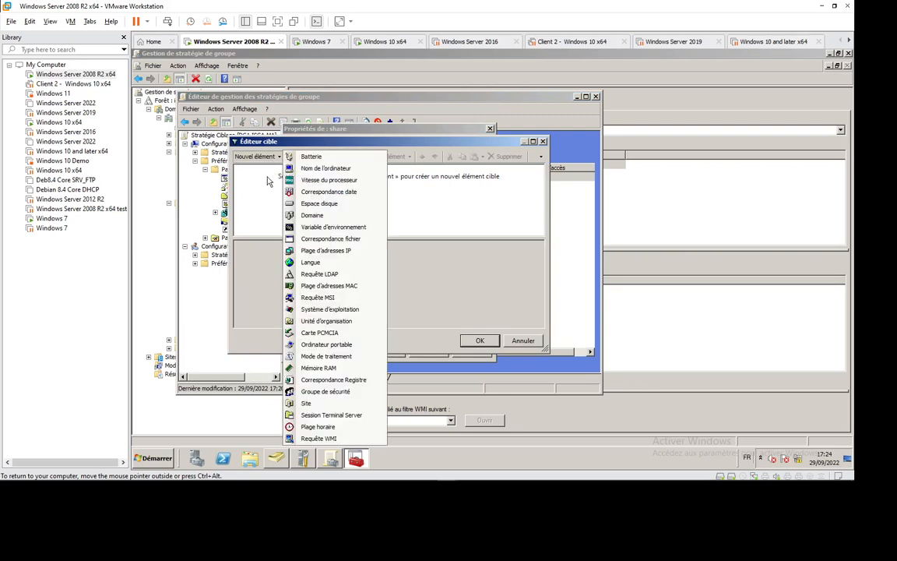
{"action": "left_click", "coordinate": [315, 168]}
{"action": "left_click", "coordinate": [520, 248]}
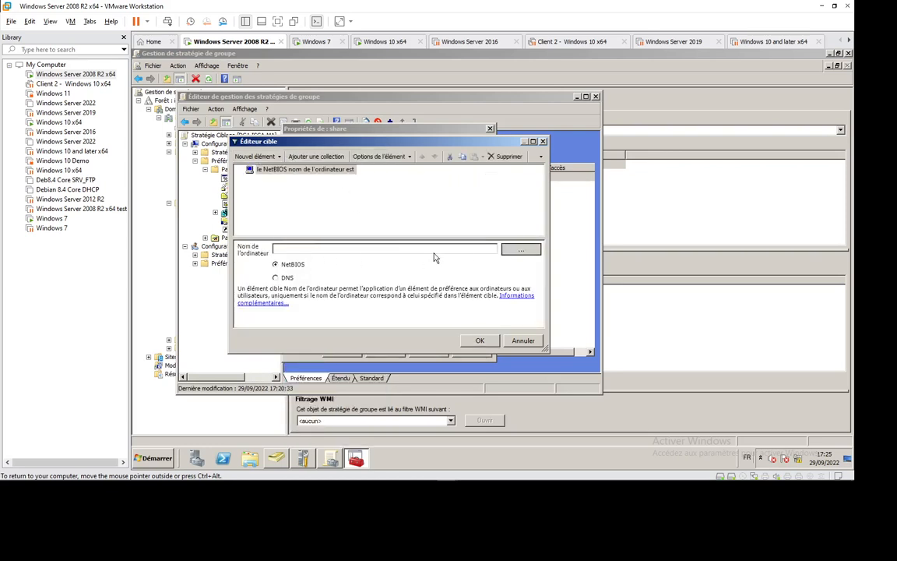
{"action": "left_click", "coordinate": [259, 264]}
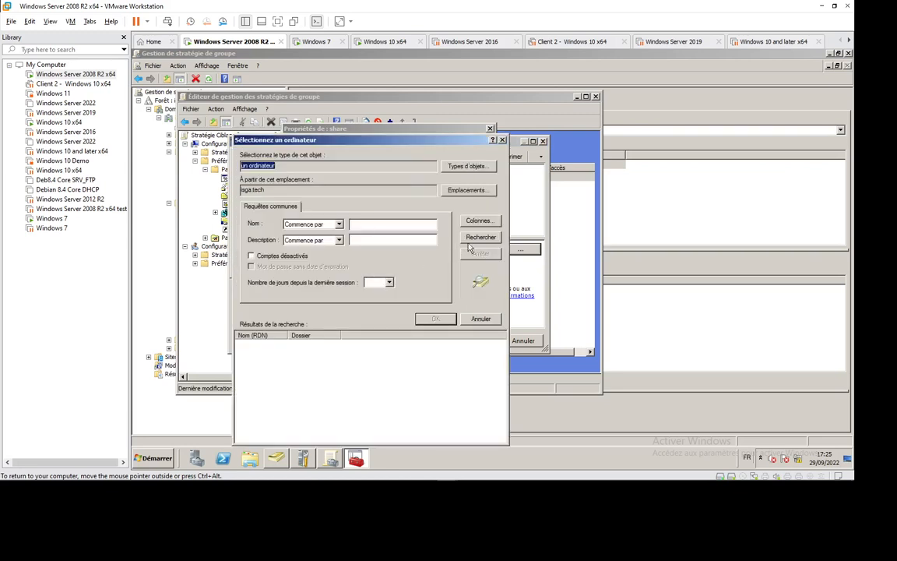
{"action": "left_click", "coordinate": [480, 237]}
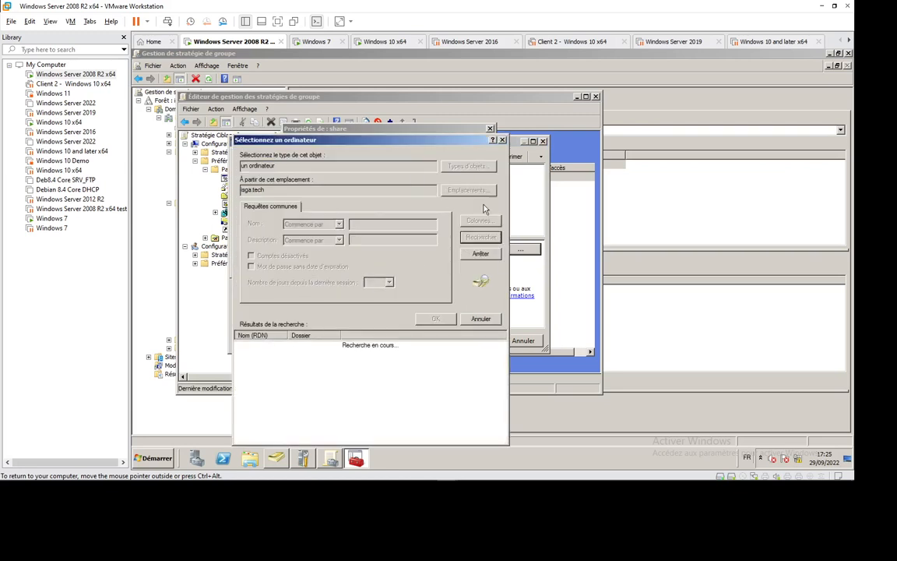
{"action": "left_click", "coordinate": [479, 255]}
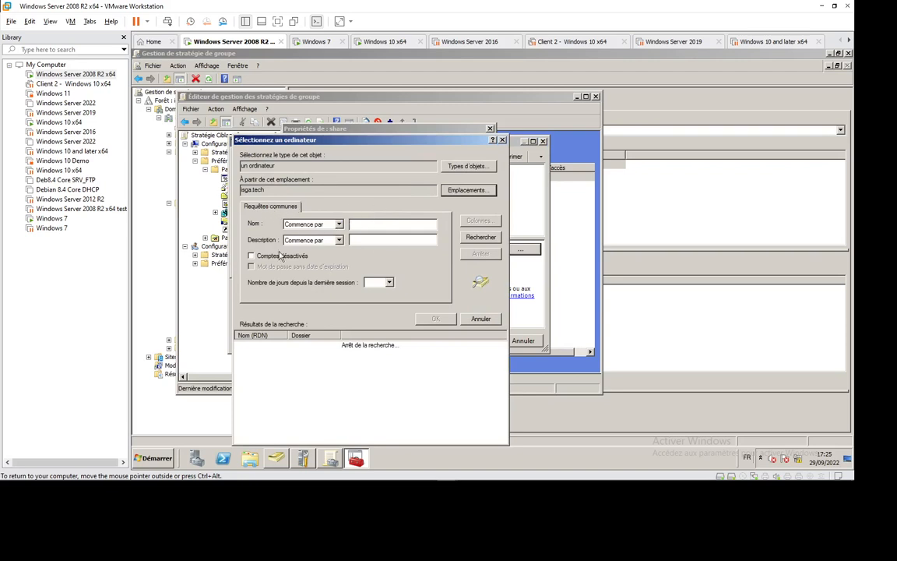
{"action": "key", "text": "Return"}
{"action": "left_click", "coordinate": [271, 204]}
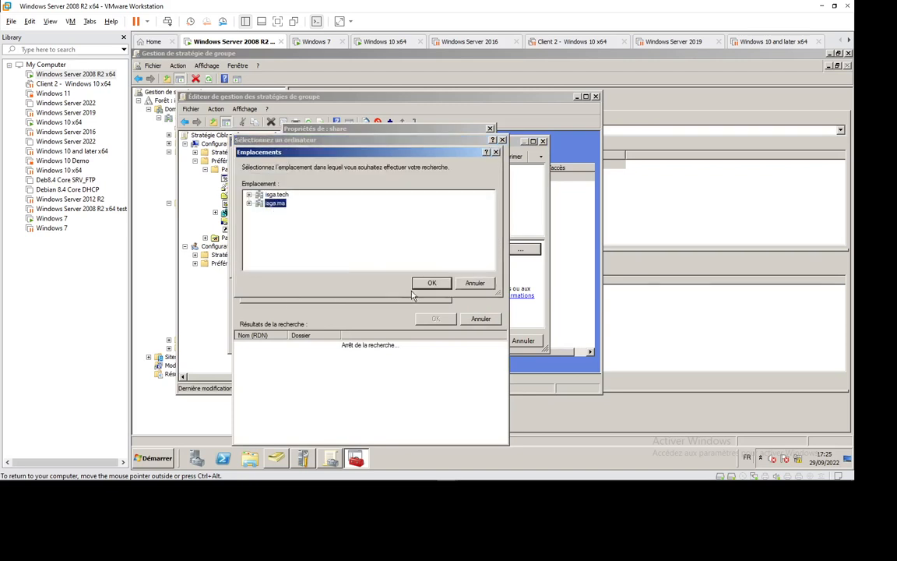
{"action": "left_click", "coordinate": [431, 284]}
{"action": "left_click", "coordinate": [480, 237]}
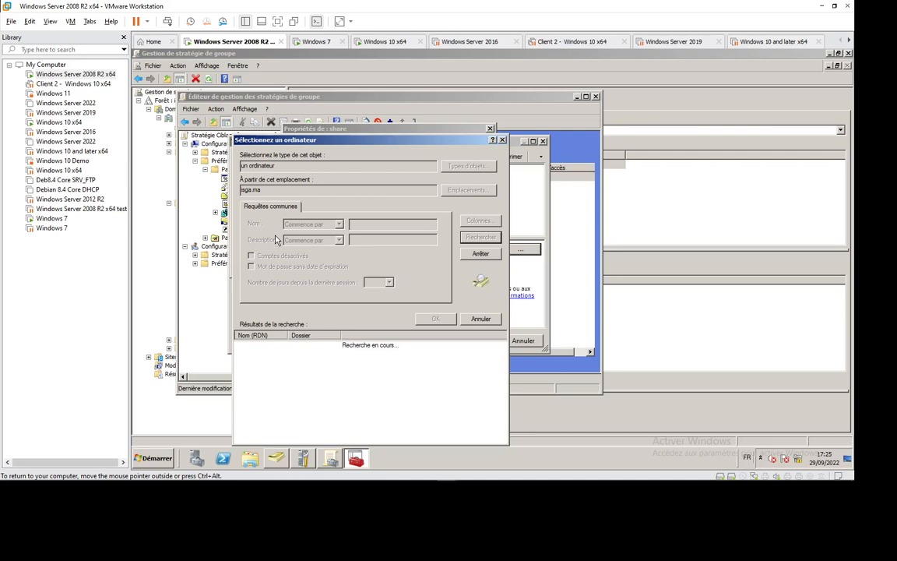
{"action": "left_click", "coordinate": [481, 254]}
{"action": "left_click", "coordinate": [482, 320]}
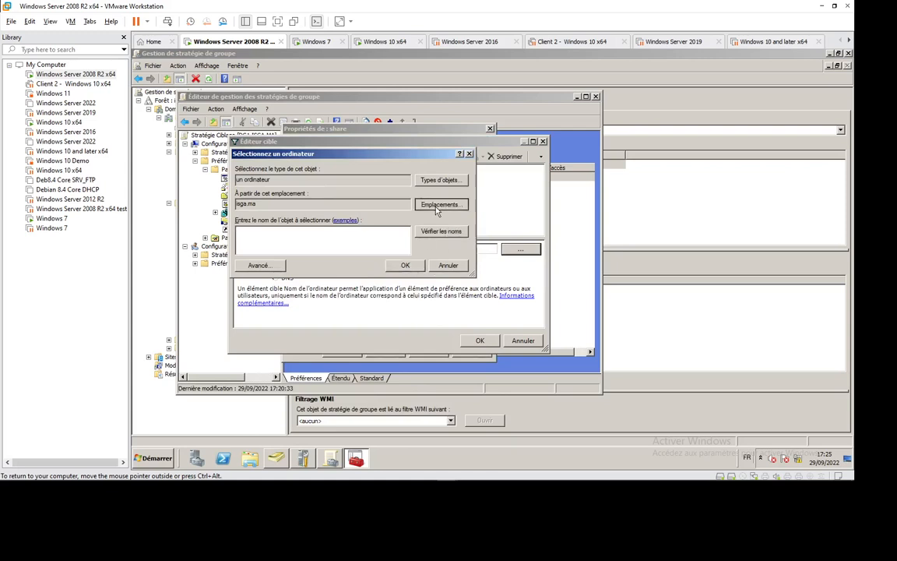
{"action": "left_click", "coordinate": [439, 204]}
{"action": "left_click", "coordinate": [430, 297]}
{"action": "left_click", "coordinate": [256, 262]}
{"action": "key", "text": "Return"}
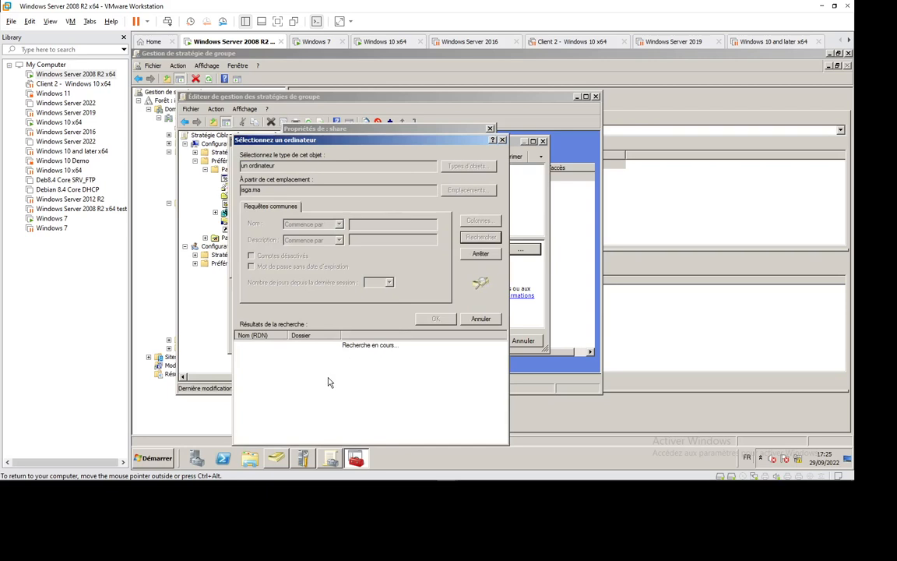
{"action": "left_click", "coordinate": [502, 141]}
{"action": "left_click", "coordinate": [447, 266]}
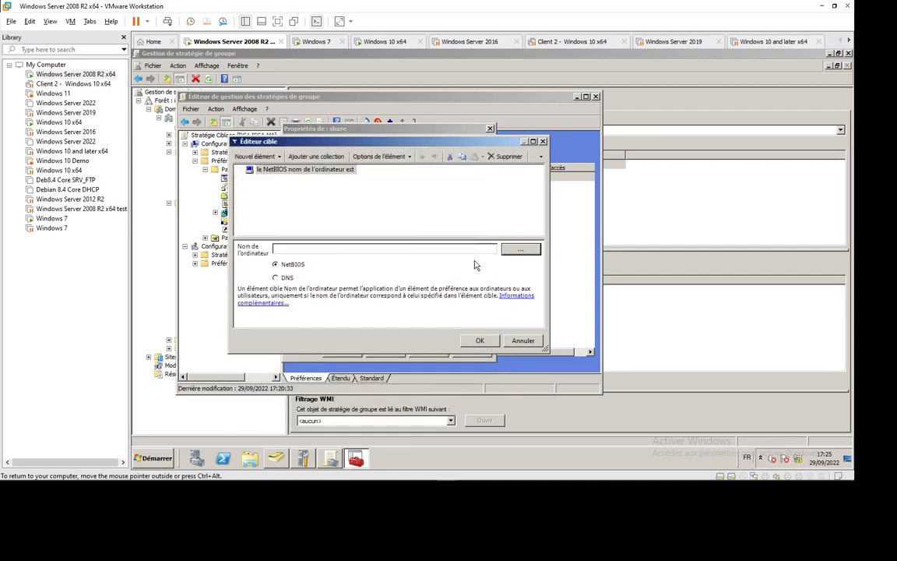
- Set the target's computer name to CLT1-WIN10, found by searching computers in the isga.ma domain
{"action": "left_click", "coordinate": [523, 250]}
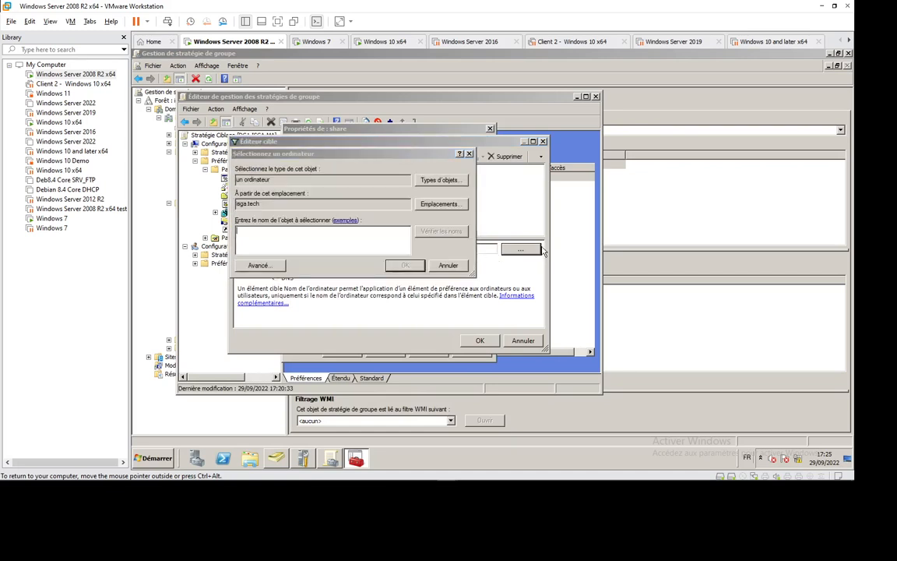
{"action": "left_click", "coordinate": [438, 205]}
{"action": "left_click", "coordinate": [271, 218]}
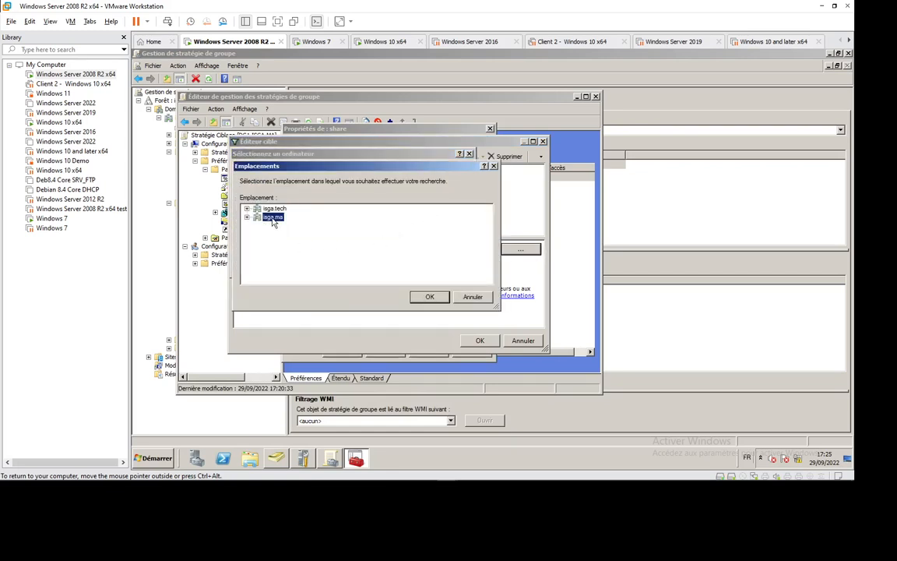
{"action": "left_click", "coordinate": [424, 296]}
{"action": "left_click", "coordinate": [258, 265]}
{"action": "left_click", "coordinate": [480, 237]}
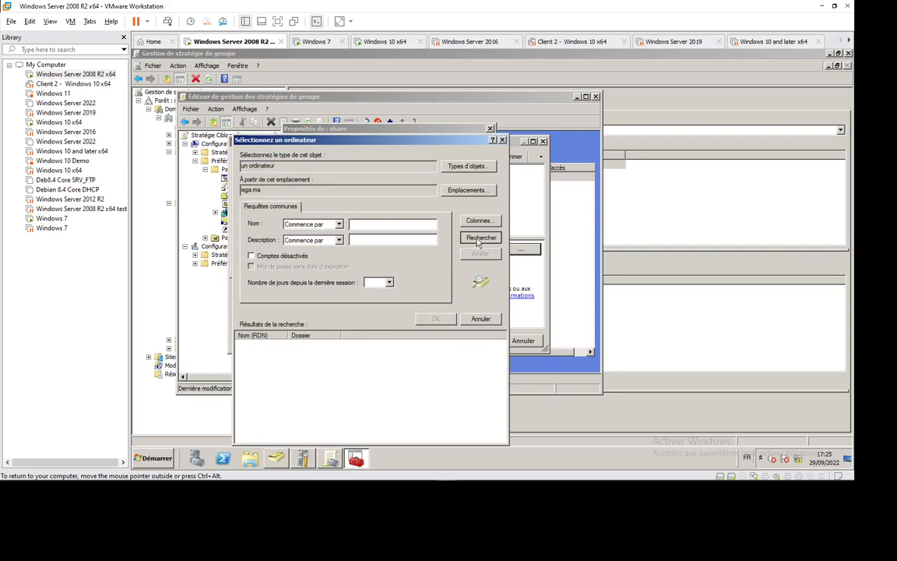
{"action": "double_click", "coordinate": [263, 352]}
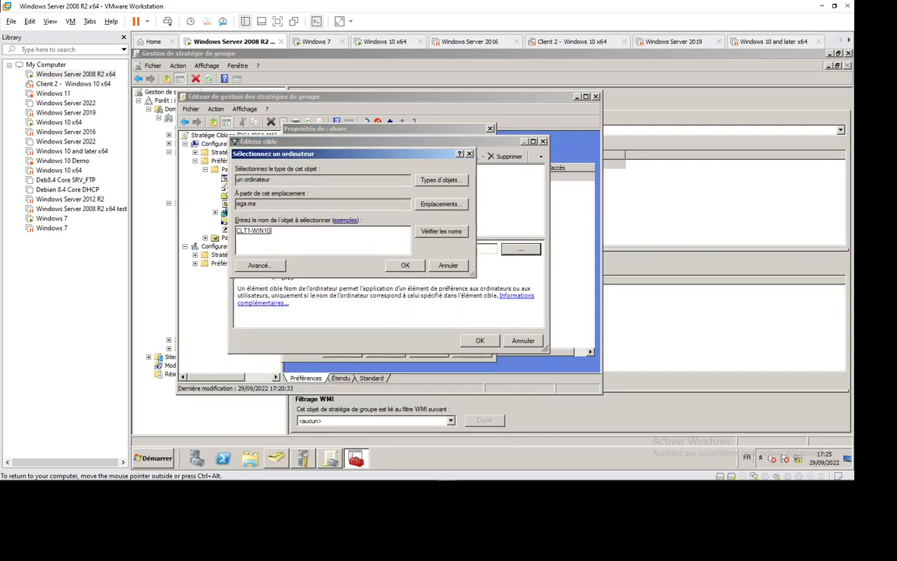
{"action": "key", "text": "Return"}
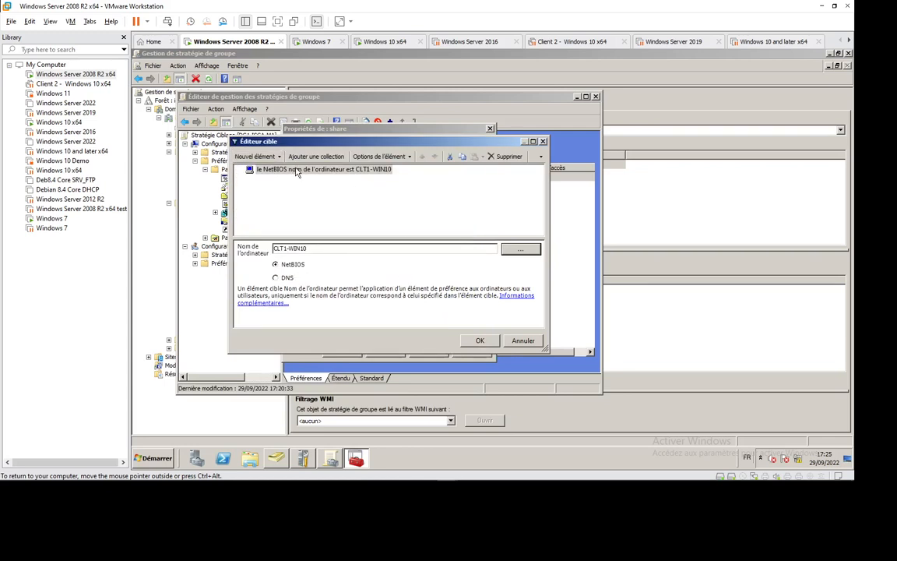
{"action": "right_click", "coordinate": [296, 172]}
{"action": "mouse_move", "coordinate": [371, 233]}
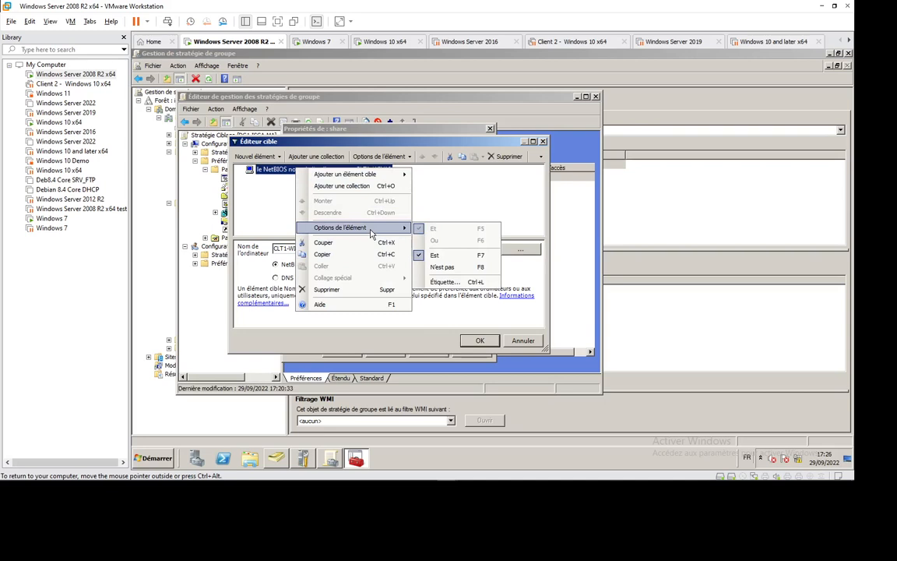
{"action": "left_click", "coordinate": [253, 202]}
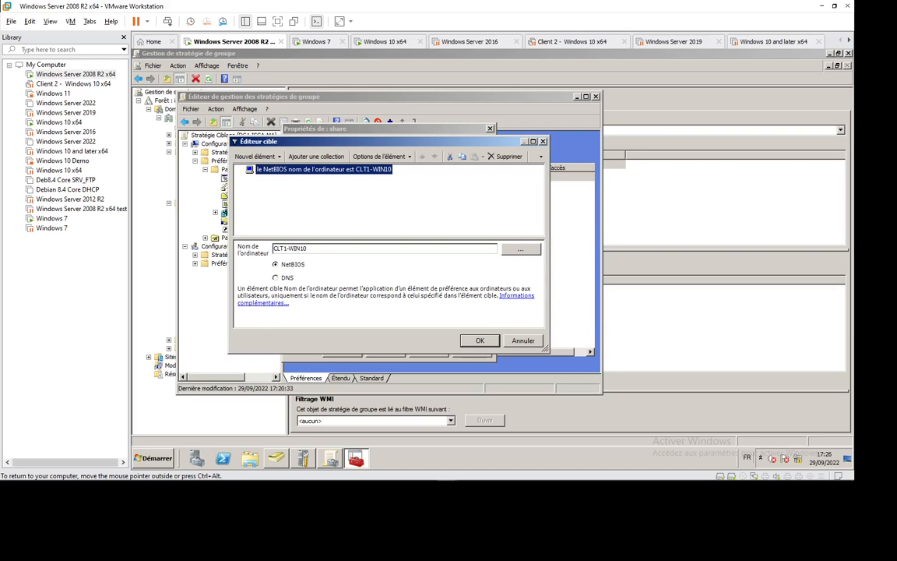
- Add an operating system (Système d'exploitation) target for Windows 7 below the computer name target and review the available products
{"action": "left_click", "coordinate": [279, 156]}
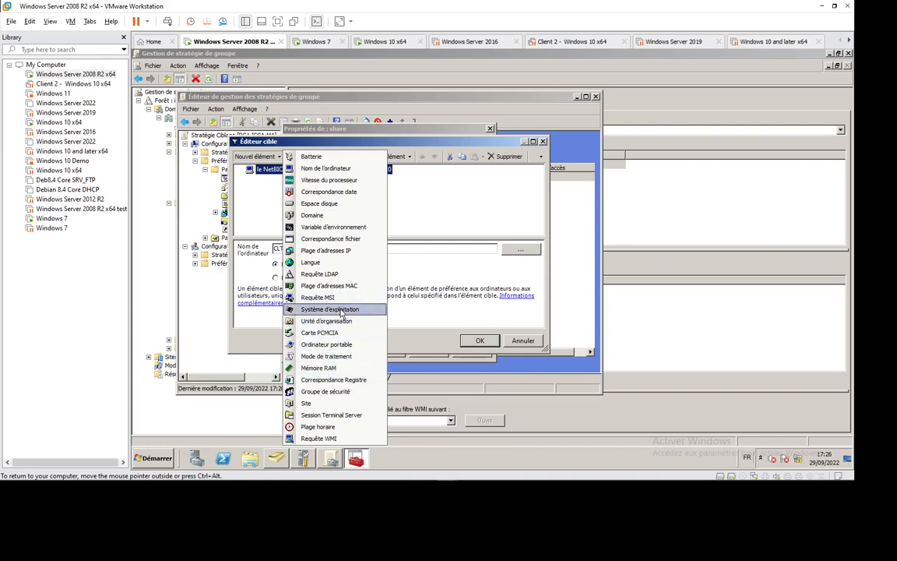
{"action": "left_click", "coordinate": [340, 310]}
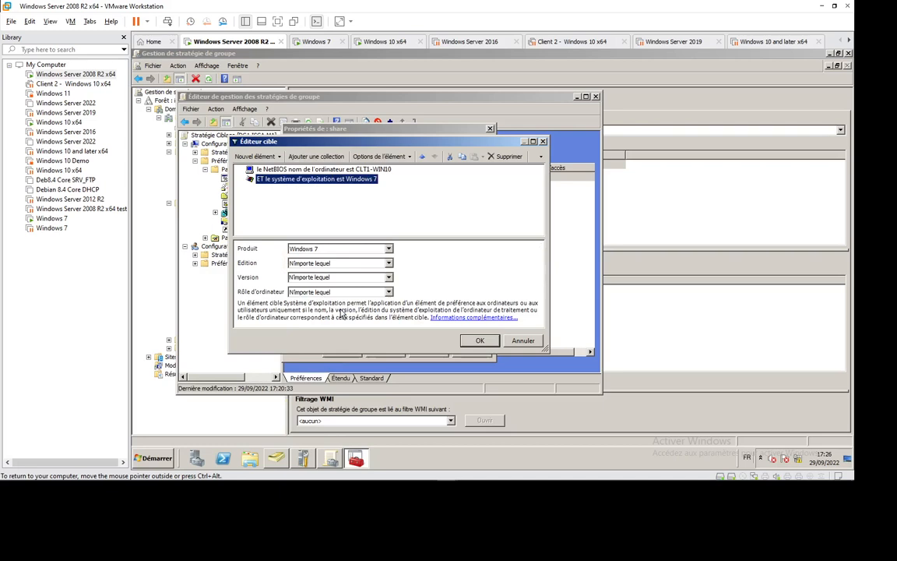
{"action": "left_click", "coordinate": [388, 249]}
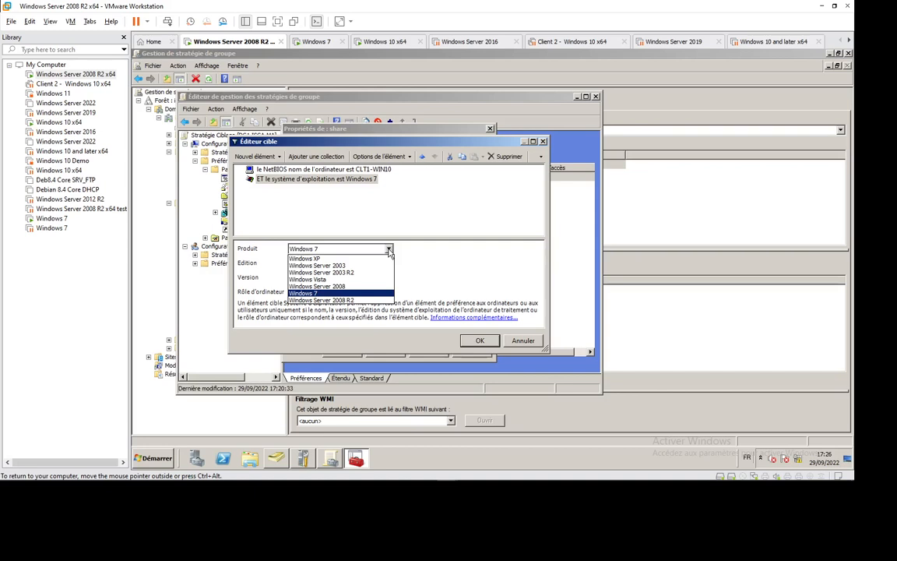
{"action": "left_click", "coordinate": [386, 219]}
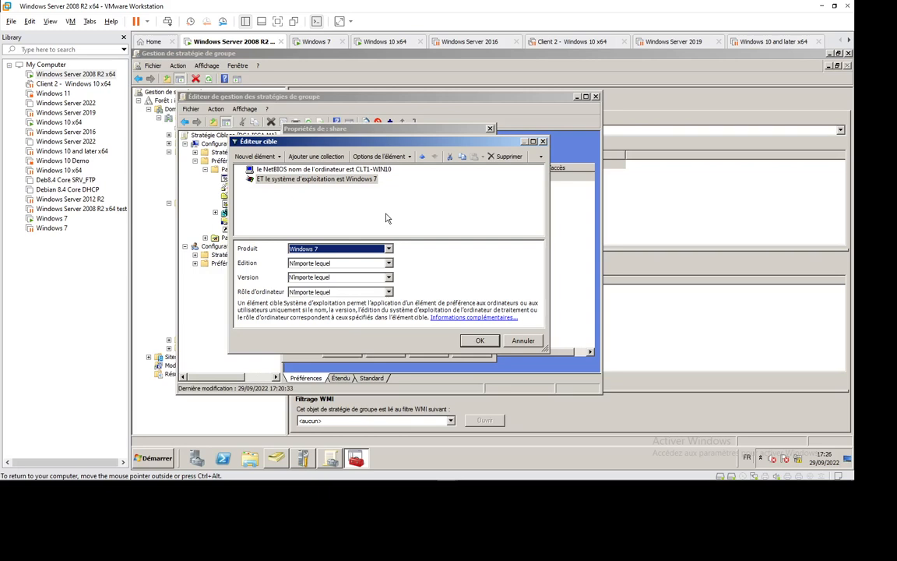
- Review the element options of the operating system target and delete that target from the list
{"action": "right_click", "coordinate": [326, 182]}
{"action": "mouse_move", "coordinate": [404, 240]}
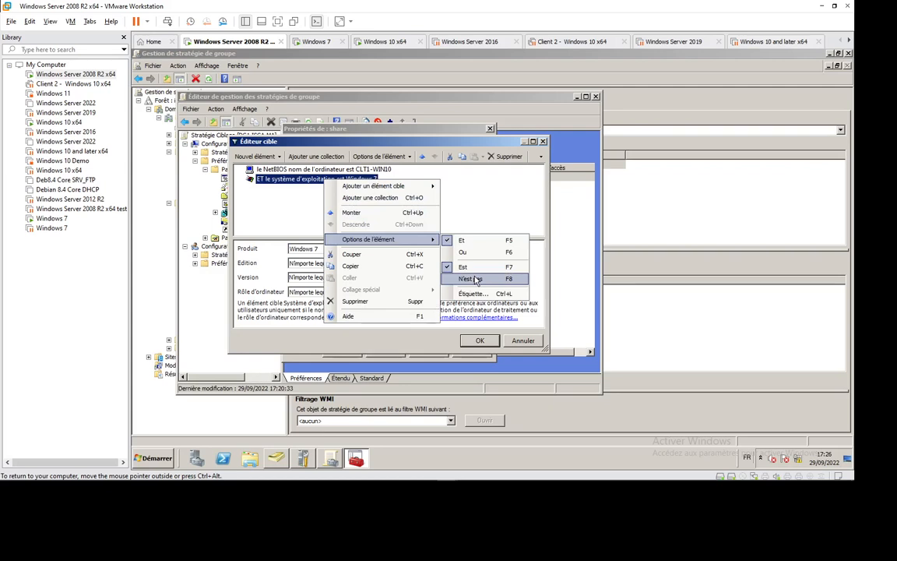
{"action": "left_click", "coordinate": [475, 207]}
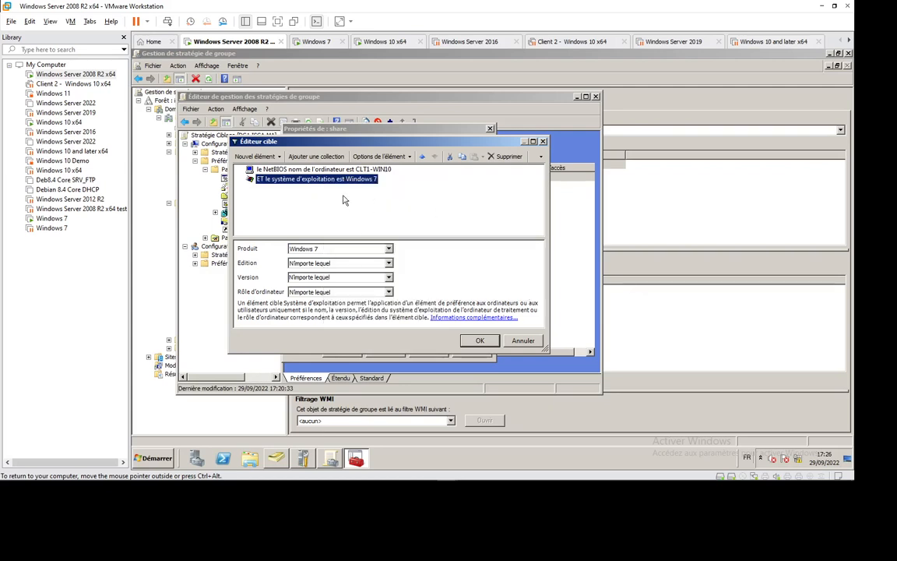
{"action": "right_click", "coordinate": [348, 181]}
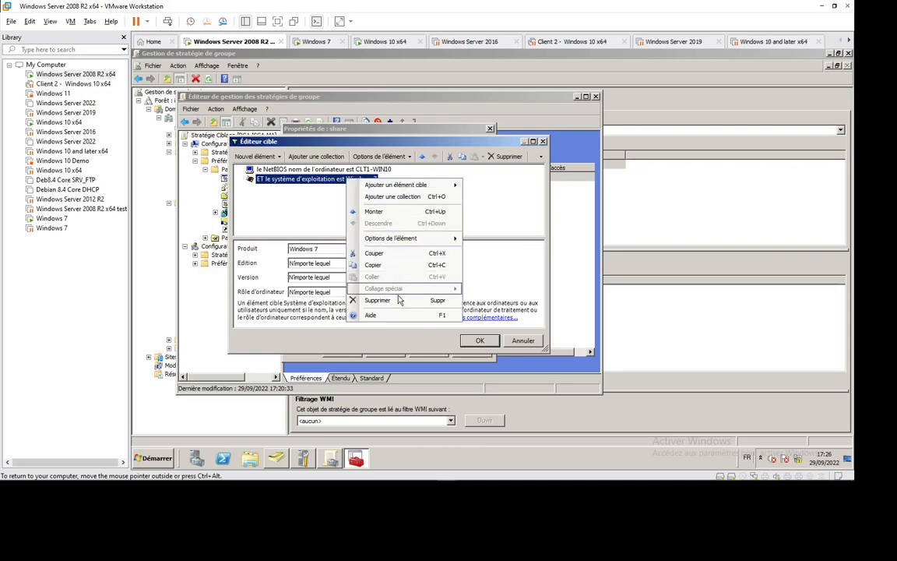
{"action": "left_click", "coordinate": [378, 300]}
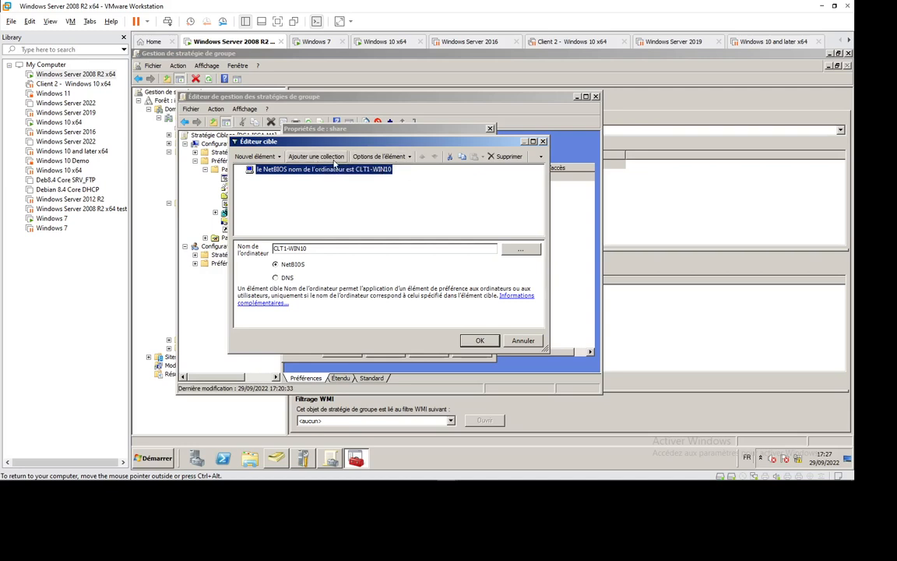
{"action": "left_click", "coordinate": [380, 157]}
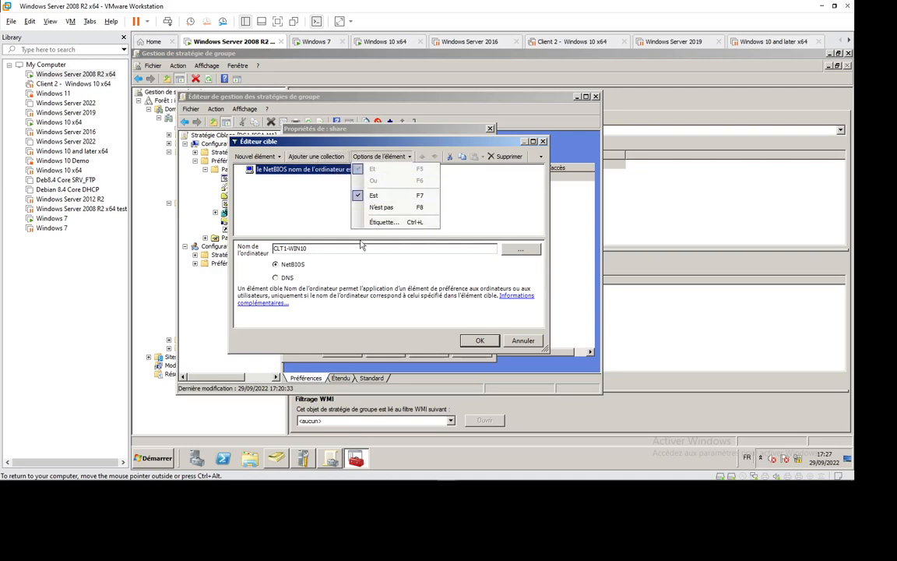
{"action": "left_click", "coordinate": [307, 214]}
{"action": "left_click", "coordinate": [257, 156]}
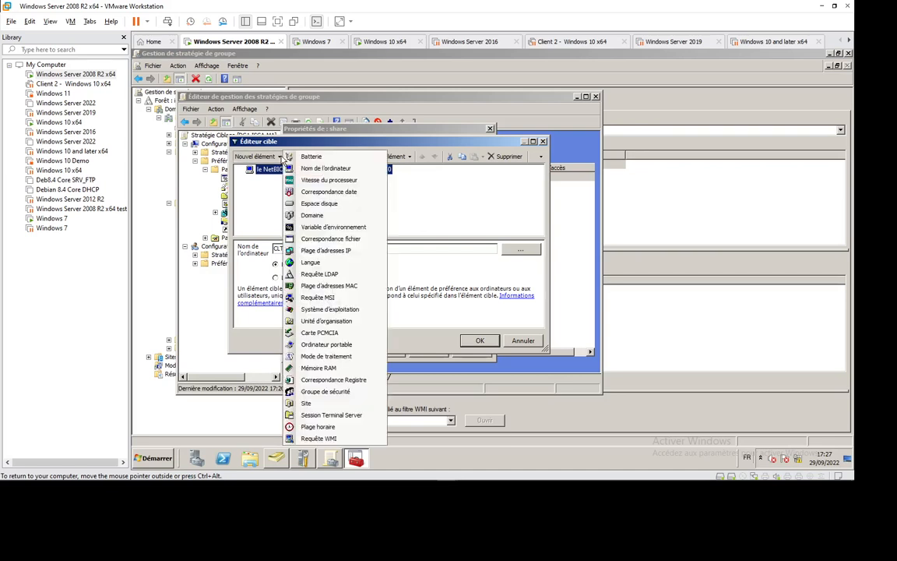
{"action": "left_click", "coordinate": [266, 199]}
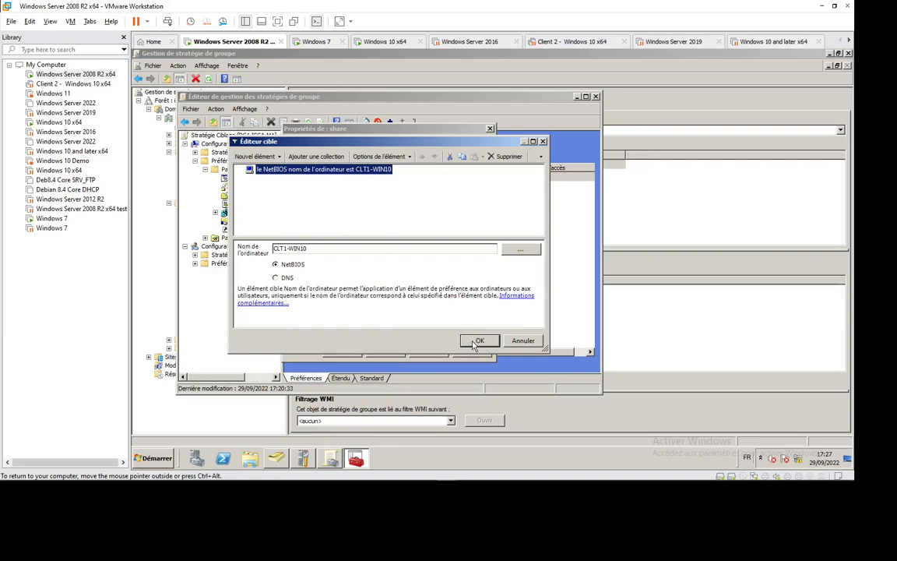
- Confirm the computer name targeting and save the share folder preference's properties
{"action": "left_click", "coordinate": [476, 342]}
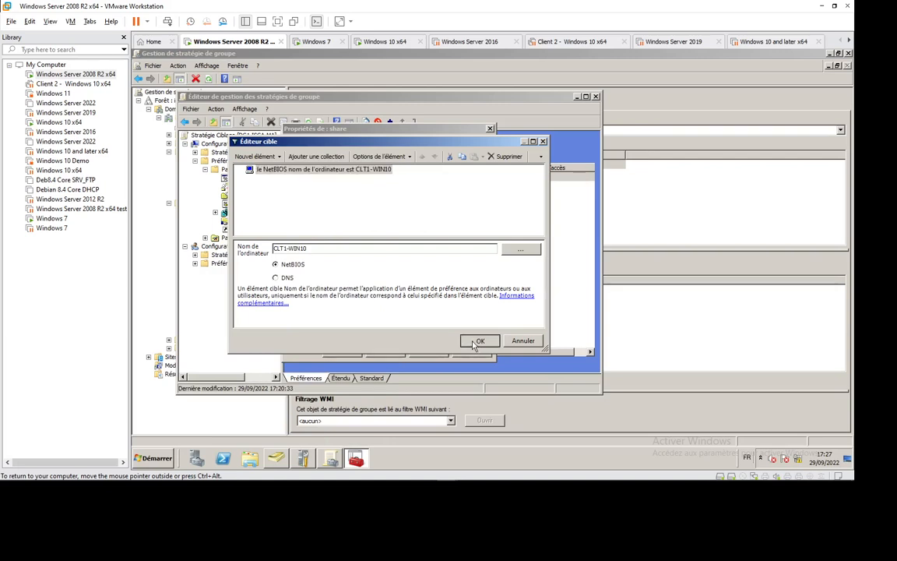
{"action": "left_click", "coordinate": [475, 343]}
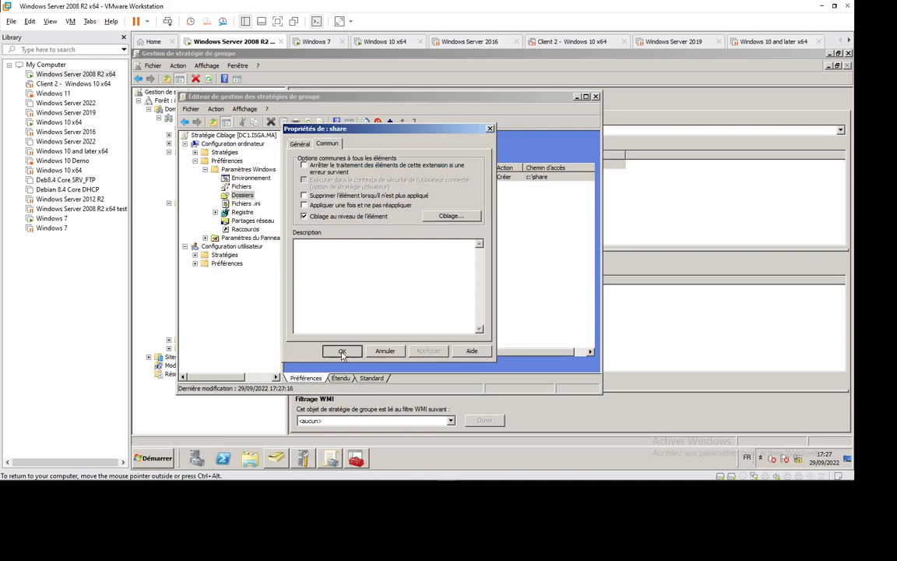
{"action": "left_click", "coordinate": [342, 351]}
- Enable item-level targeting on the Partage network share preference (Partages réseau) and add a computer name (Nom de l'ordinateur) target
{"action": "left_click", "coordinate": [251, 220]}
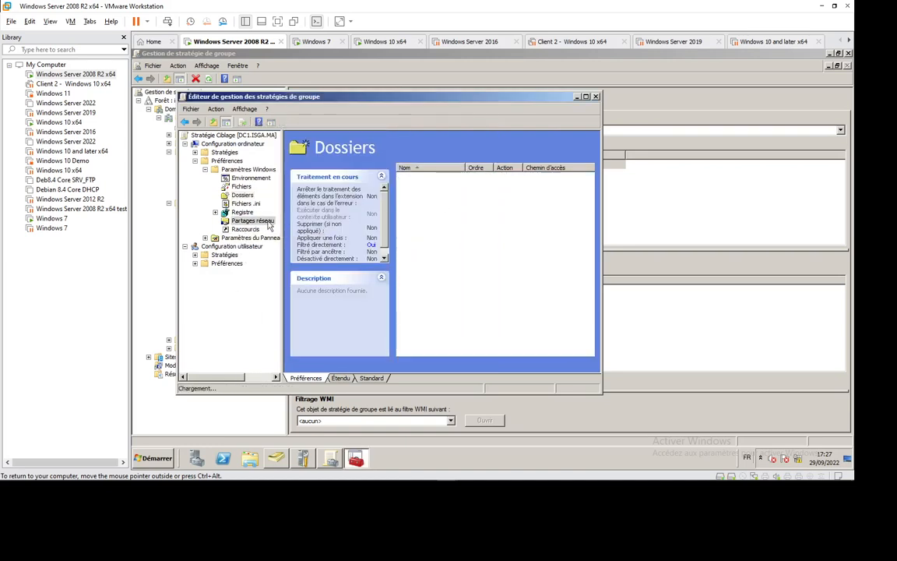
{"action": "right_click", "coordinate": [423, 177]}
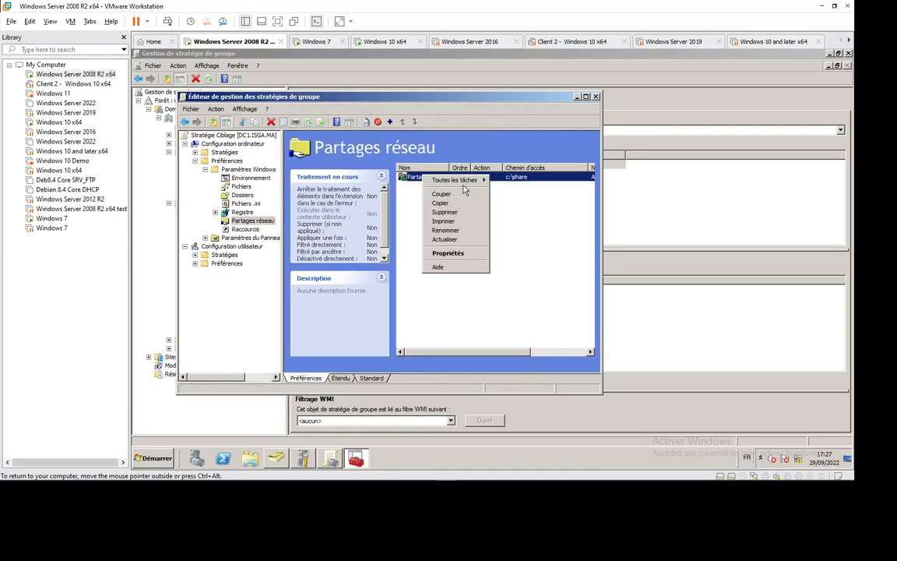
{"action": "left_click", "coordinate": [469, 257]}
{"action": "left_click", "coordinate": [327, 144]}
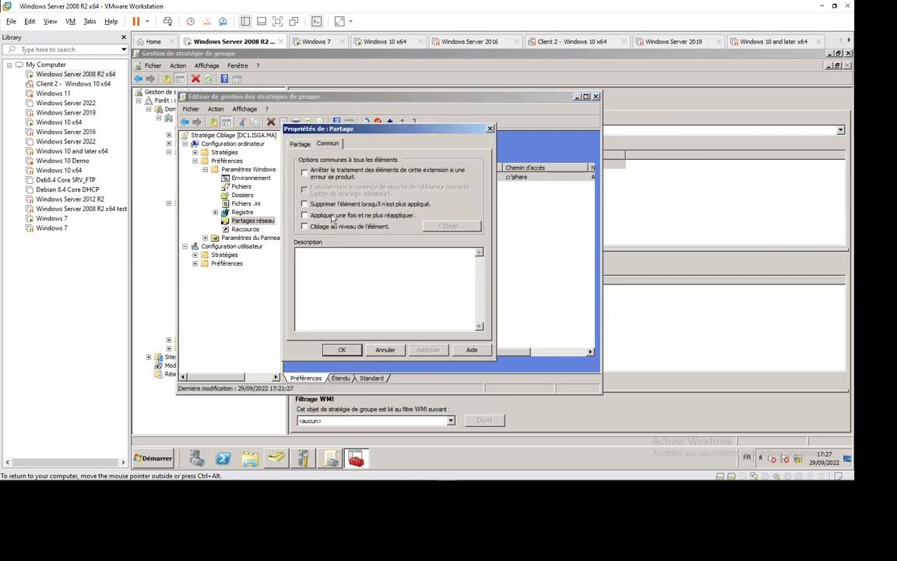
{"action": "left_click", "coordinate": [340, 227]}
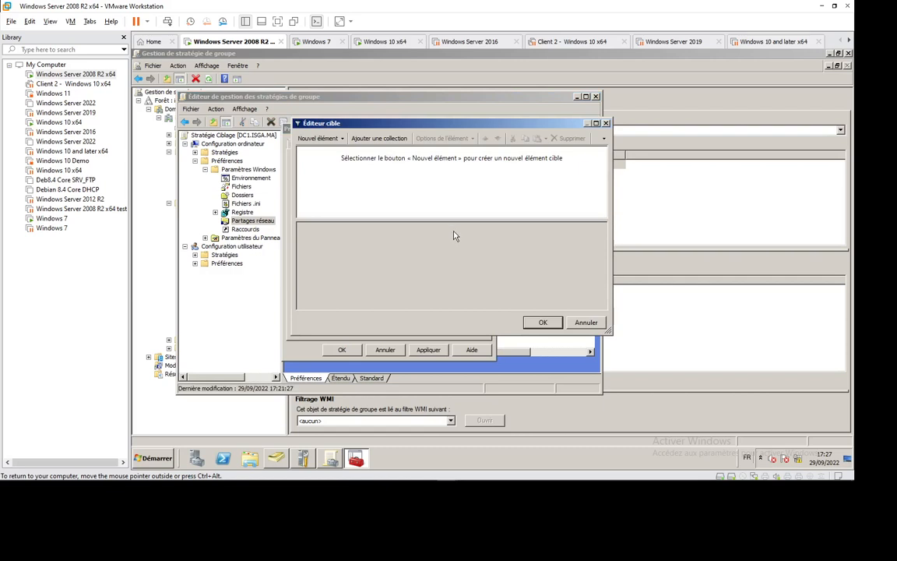
{"action": "left_click", "coordinate": [306, 138]}
{"action": "left_click", "coordinate": [350, 163]}
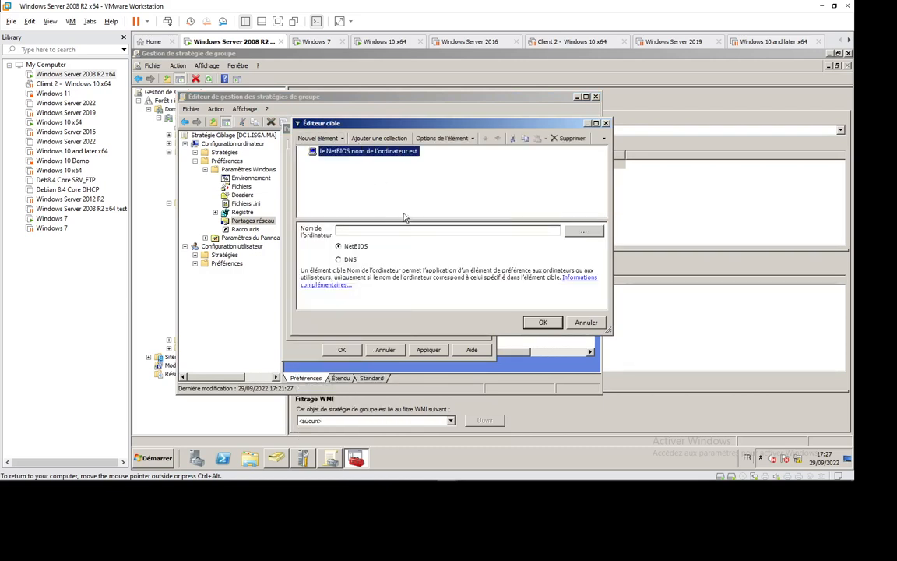
- Set the network share target's computer name to CLT1-WIN10 by searching the computers in the isga.ma domain
{"action": "left_click", "coordinate": [583, 231]}
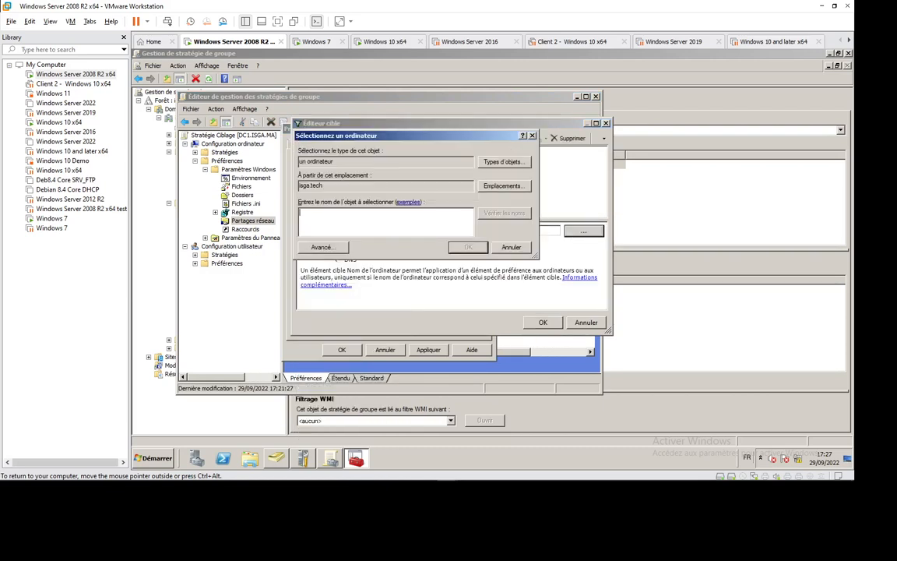
{"action": "left_click", "coordinate": [499, 186]}
{"action": "left_click", "coordinate": [334, 198]}
{"action": "left_click", "coordinate": [492, 279]}
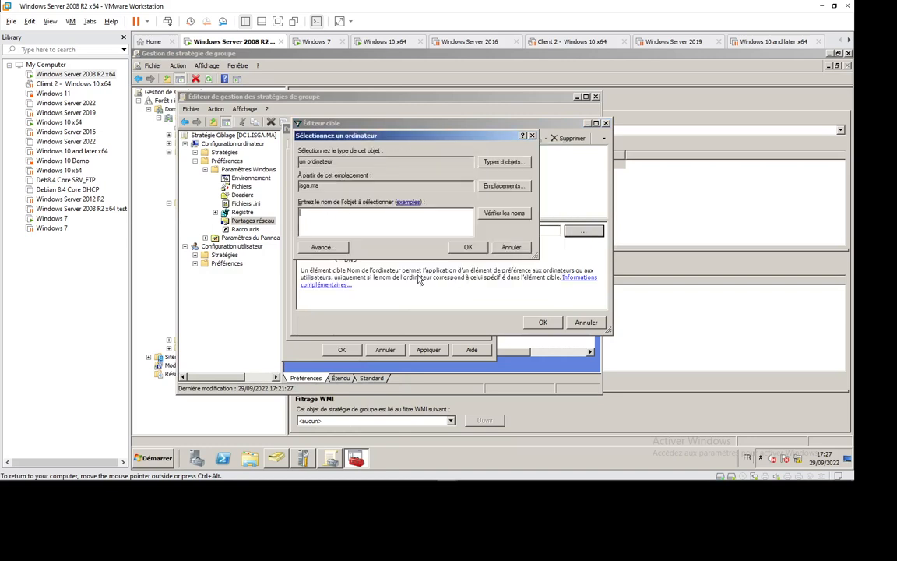
{"action": "left_click", "coordinate": [322, 247]}
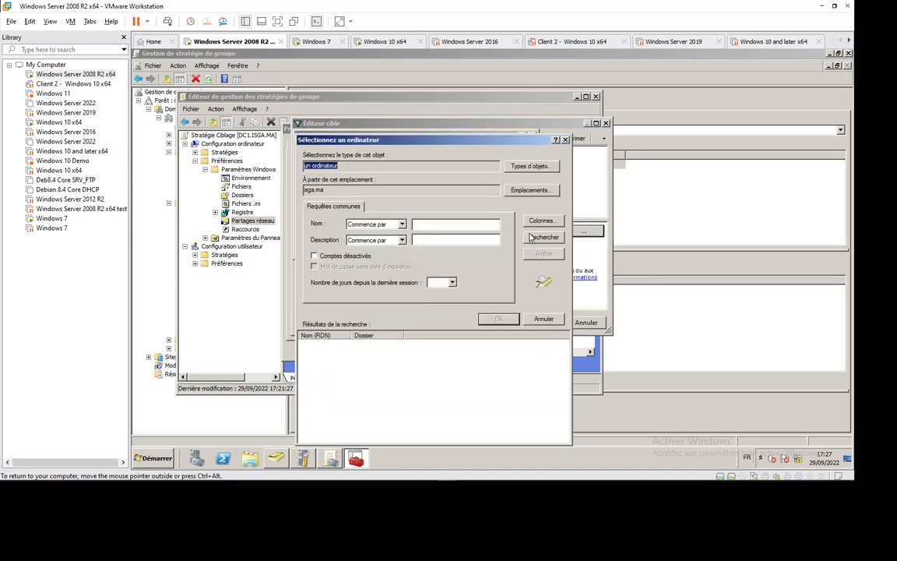
{"action": "left_click", "coordinate": [542, 236]}
{"action": "left_click", "coordinate": [326, 353]}
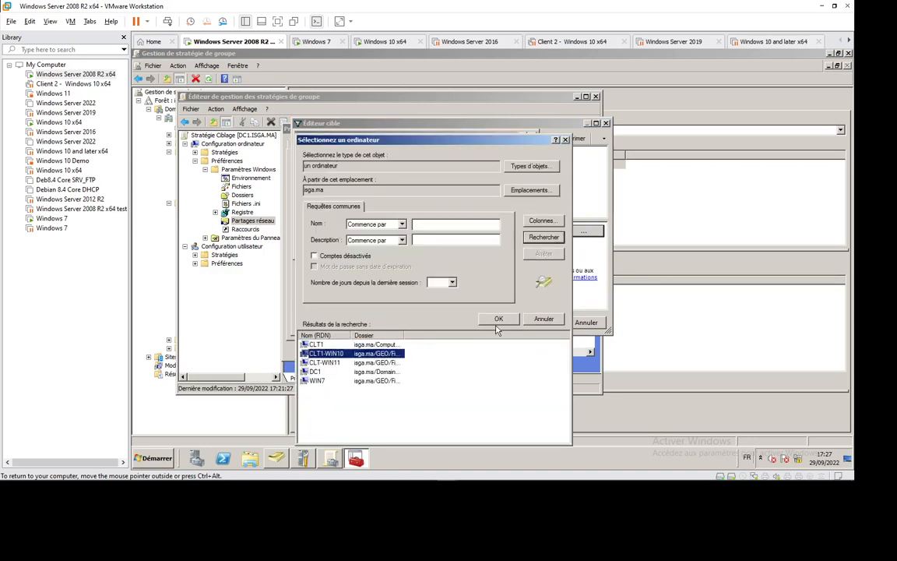
{"action": "left_click", "coordinate": [499, 319]}
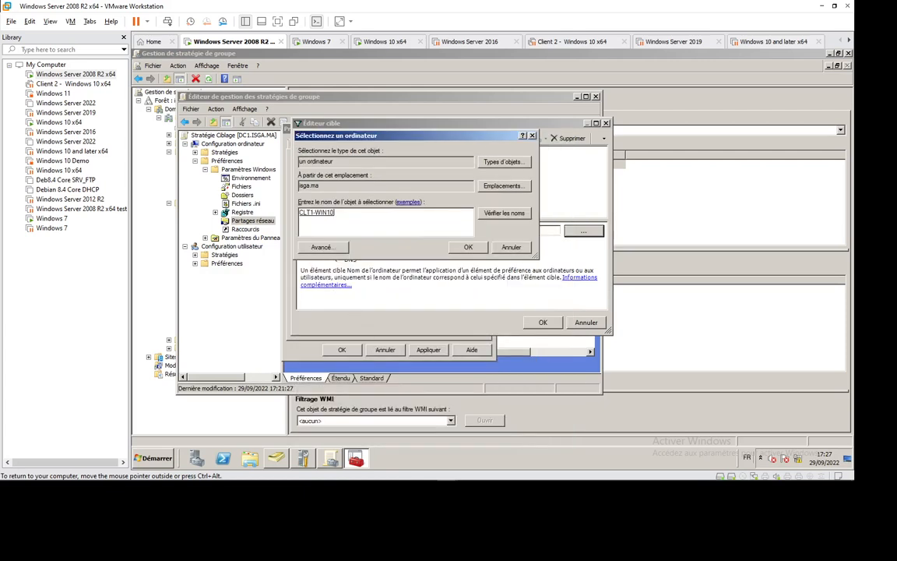
{"action": "key", "text": "Return"}
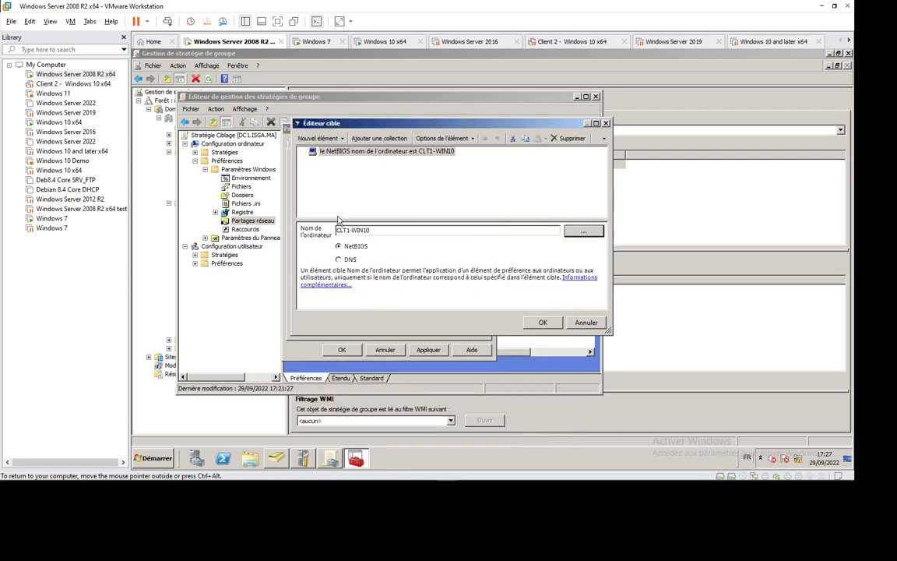
- Confirm the targeting, save the Partage network share properties and close the GPO editor
{"action": "left_click", "coordinate": [540, 323]}
{"action": "left_click", "coordinate": [341, 349]}
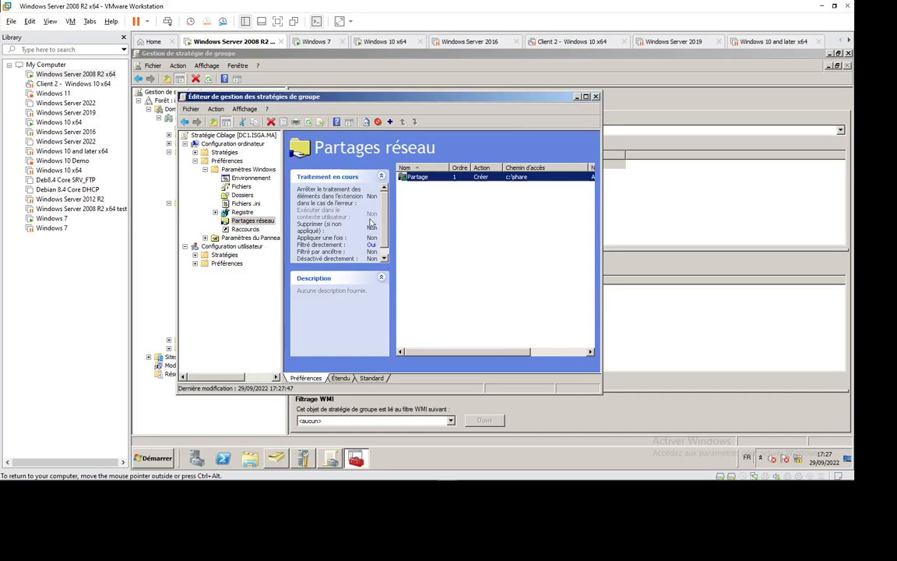
{"action": "left_click", "coordinate": [597, 97]}
- On the Windows 7 machine, delete the share folder from C:, authorising it with a local administrator's user name and password
{"action": "left_click", "coordinate": [317, 45]}
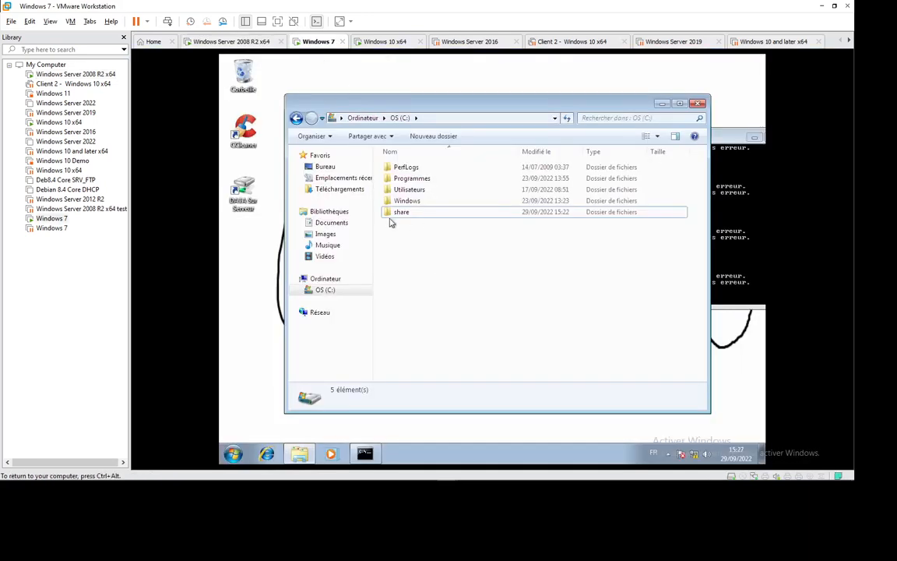
{"action": "left_click", "coordinate": [402, 214]}
{"action": "key", "text": "Delete"}
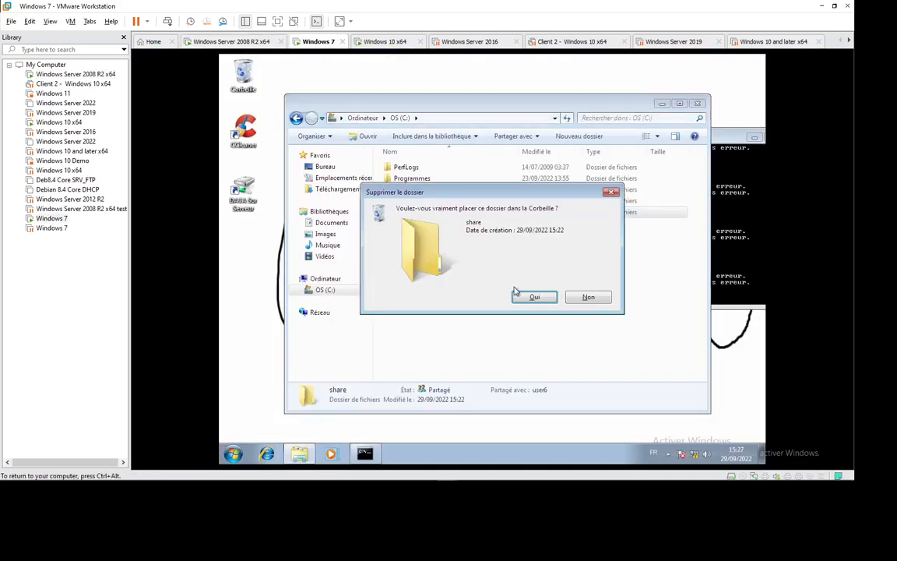
{"action": "left_click", "coordinate": [526, 295]}
{"action": "left_click", "coordinate": [511, 282]}
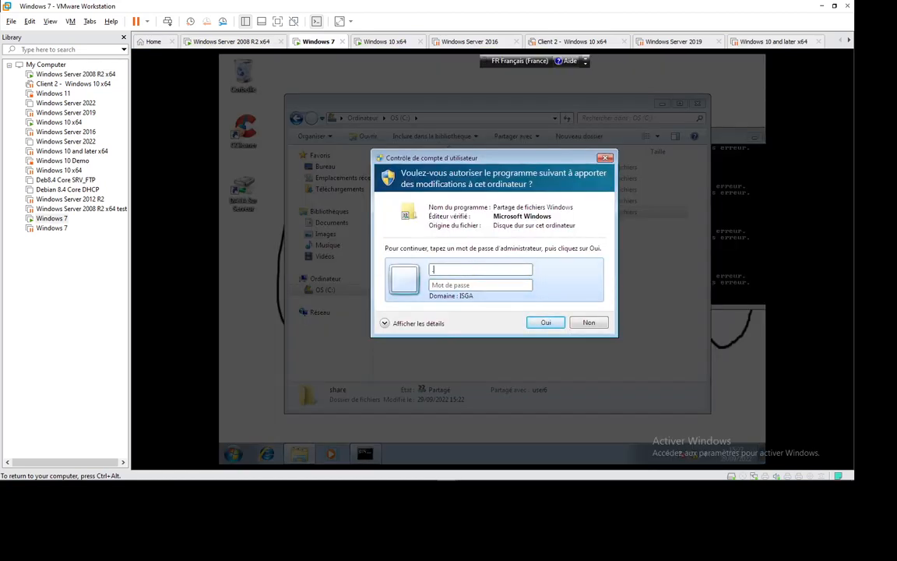
{"action": "type", "text": ".\\admin"}
{"action": "key", "text": "Tab"}
{"action": "type", "text": "•••••"}
{"action": "key", "text": "Return"}
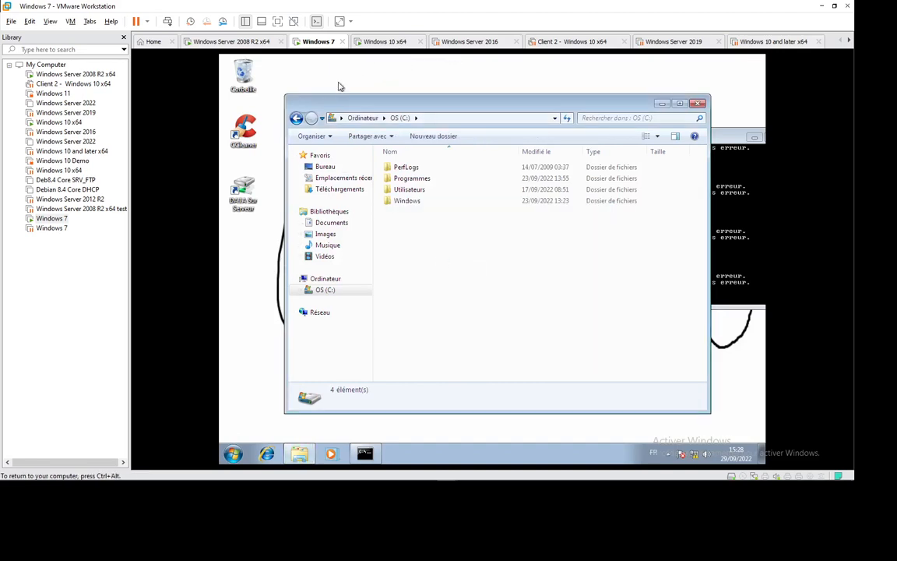
- Force a group policy update on the Windows 7 machine by running gpupdate/force again at the command prompt
{"action": "key", "text": "alt+Tab"}
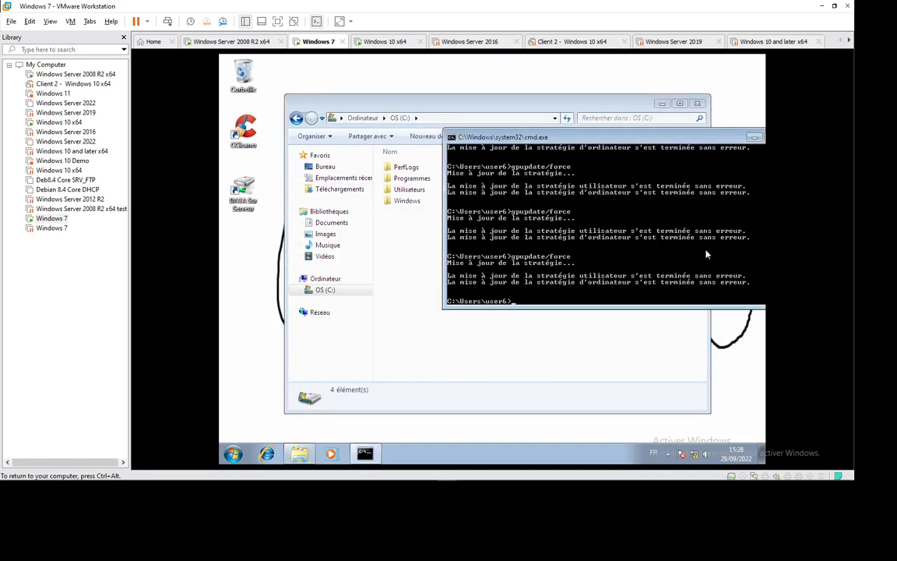
{"action": "key", "text": "Up"}
{"action": "key", "text": "Return"}
- On the Windows 10 x64 machine, close the share folder's properties, try to delete the folder from C:, and minimize the command prompt
{"action": "left_click", "coordinate": [385, 41]}
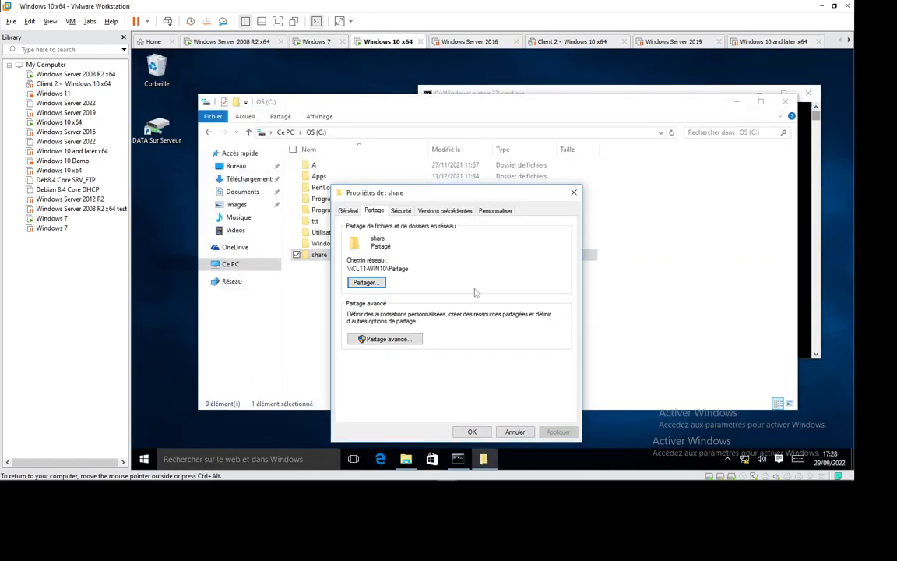
{"action": "left_click", "coordinate": [573, 193]}
{"action": "left_click", "coordinate": [329, 278]}
{"action": "left_click", "coordinate": [321, 255]}
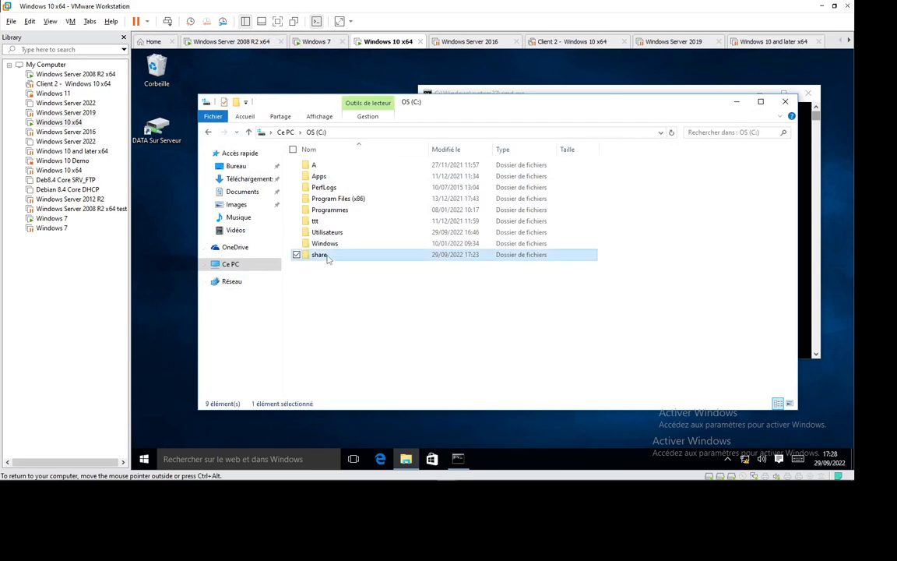
{"action": "key", "text": "Delete"}
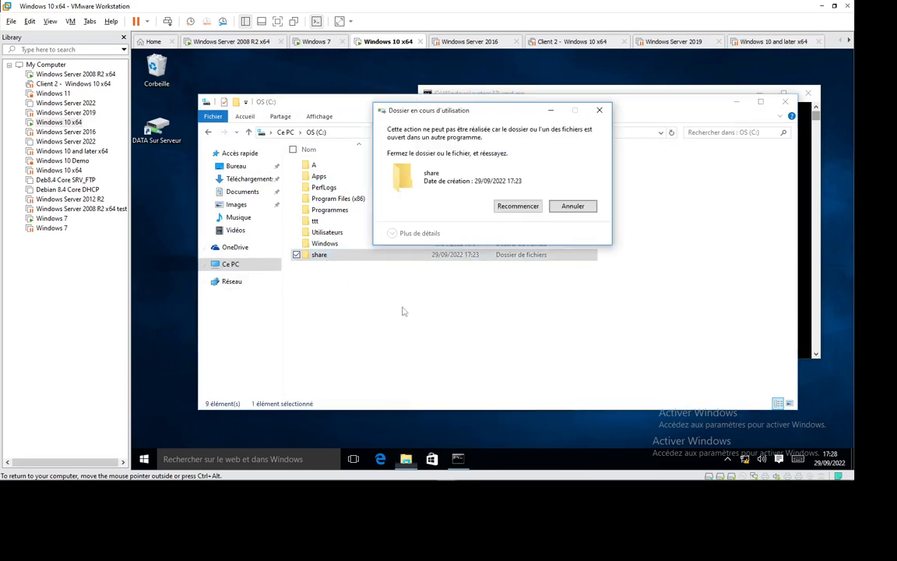
{"action": "left_click", "coordinate": [517, 207]}
{"action": "left_click", "coordinate": [565, 208]}
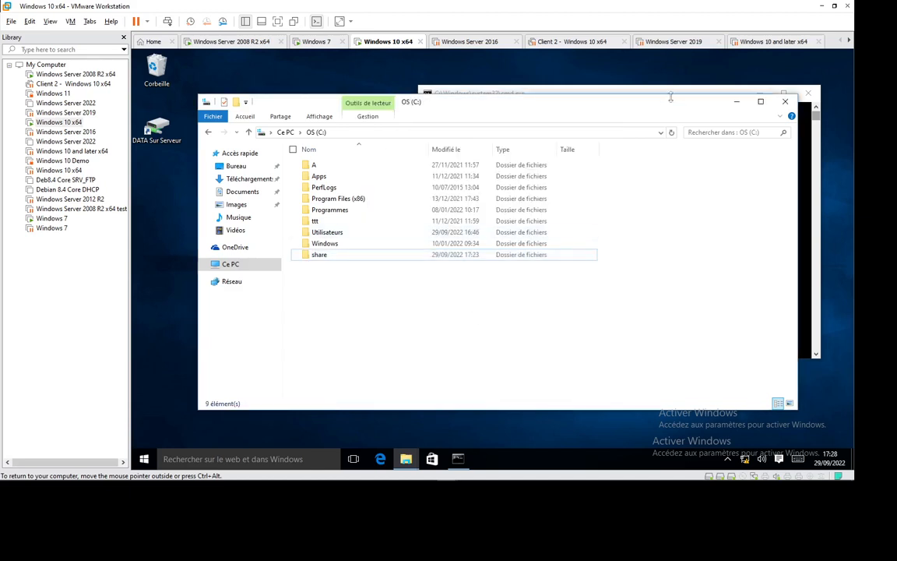
{"action": "left_click", "coordinate": [605, 89]}
{"action": "left_click", "coordinate": [760, 93]}
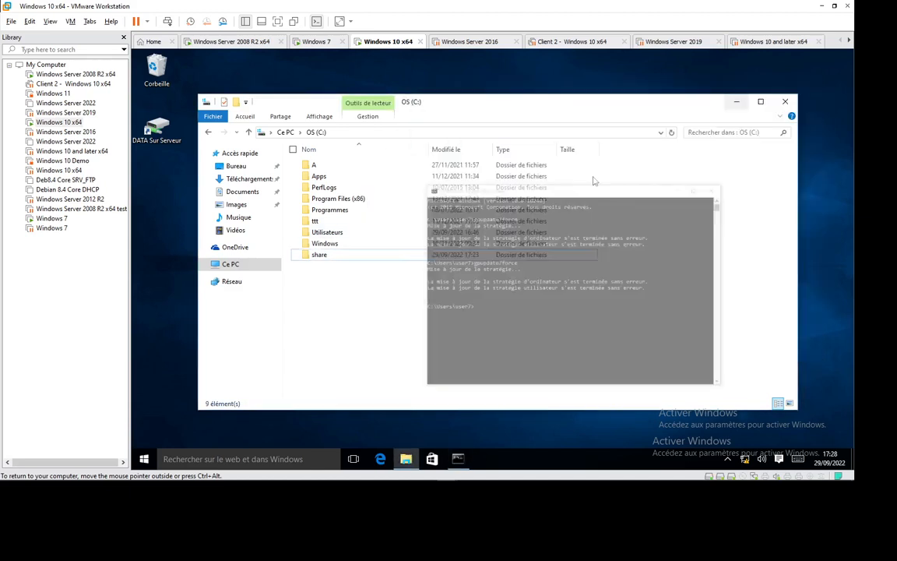
- Refresh C: and start deleting the share folder, authorising Windows file sharing with a local administrator's user name and password
{"action": "right_click", "coordinate": [349, 318]}
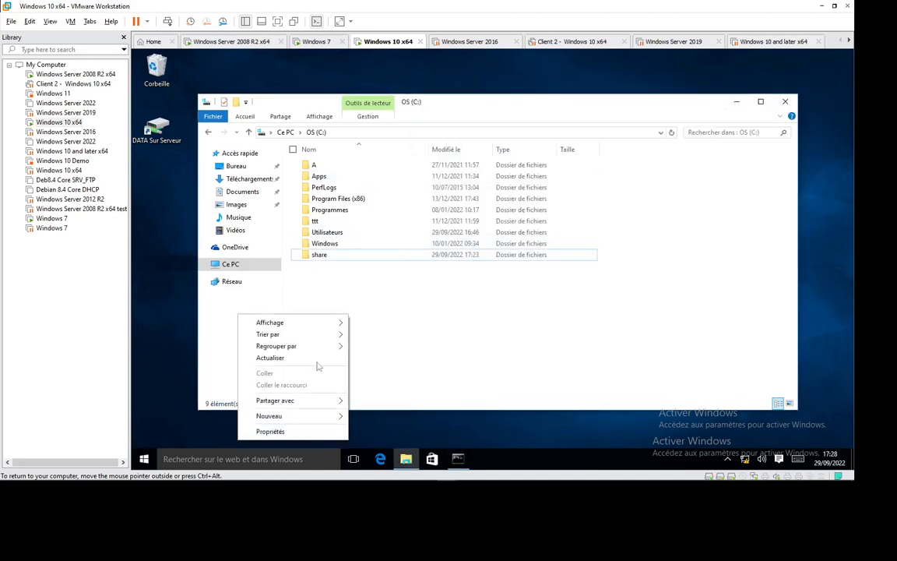
{"action": "left_click", "coordinate": [263, 355]}
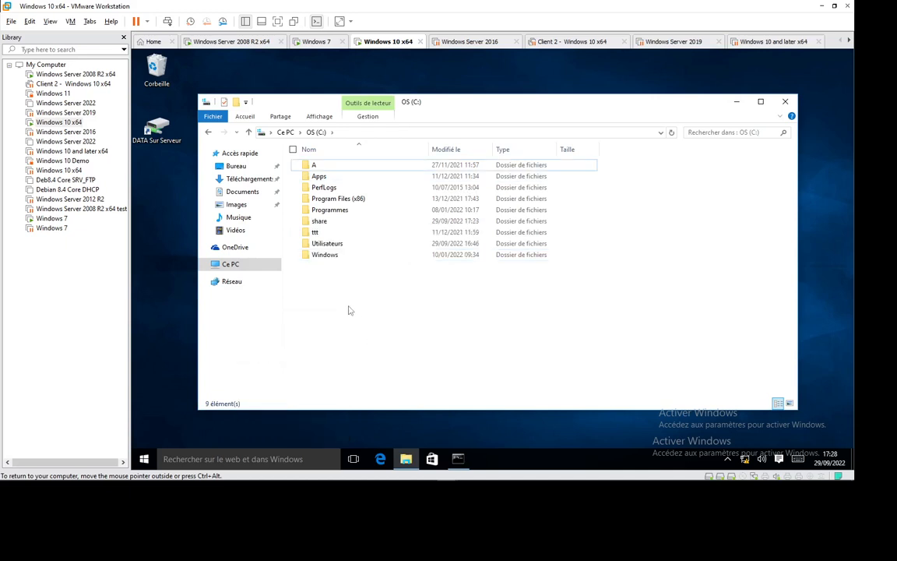
{"action": "left_click", "coordinate": [320, 221]}
{"action": "key", "text": "Delete"}
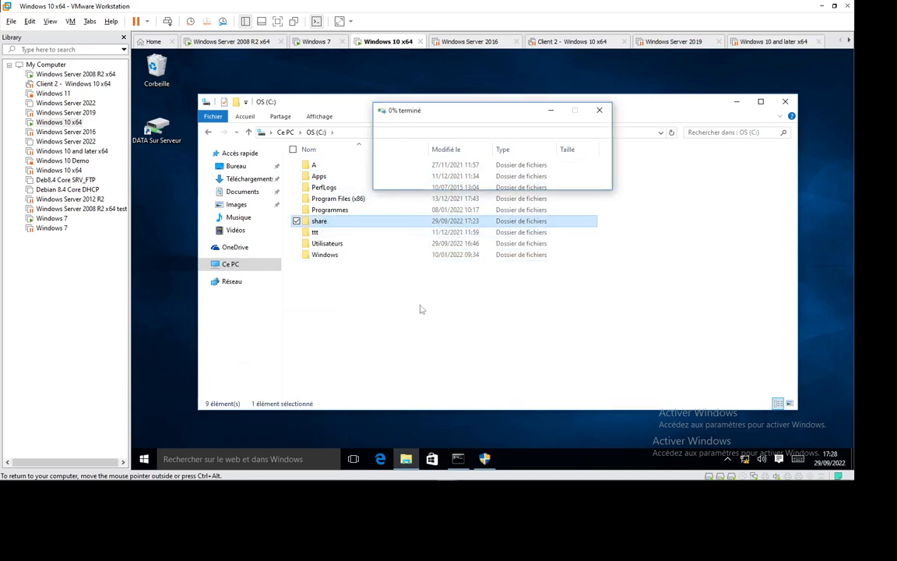
{"action": "left_click", "coordinate": [493, 455]}
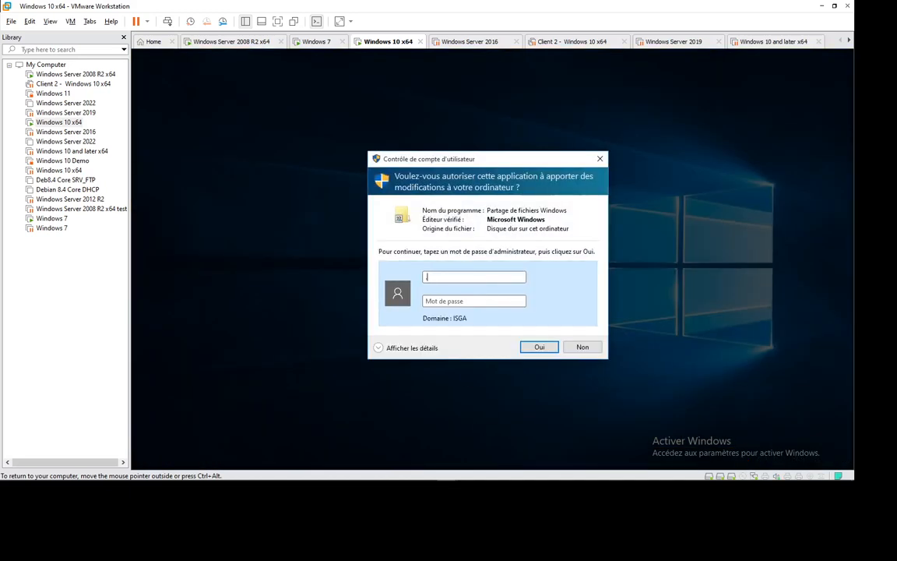
{"action": "type", "text": ".\\admin"}
{"action": "key", "text": "Tab"}
{"action": "type", "text": "••••••••"}
{"action": "key", "text": "Return"}
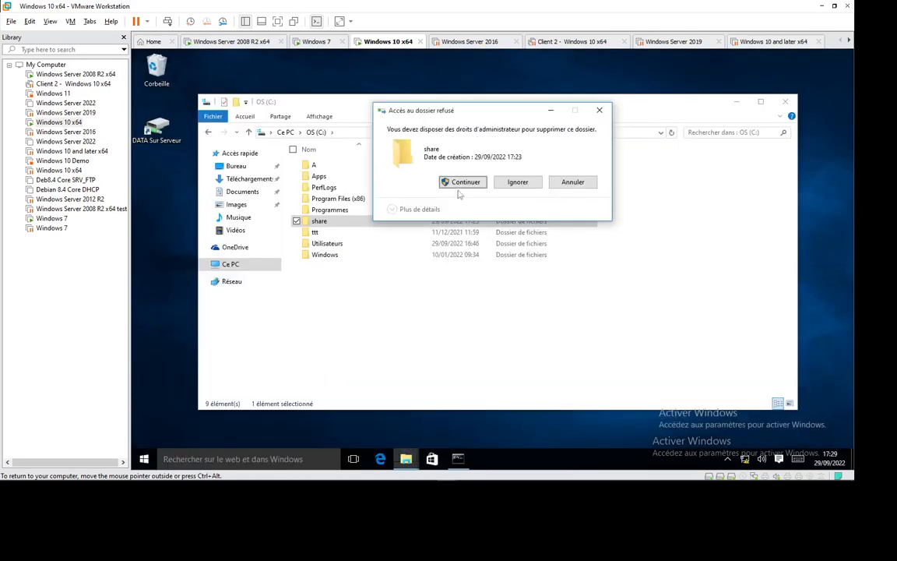
- Continue deleting the share folder by authorising the file operation with the local administrator's user name and password, and refresh C:
{"action": "key", "text": "Return"}
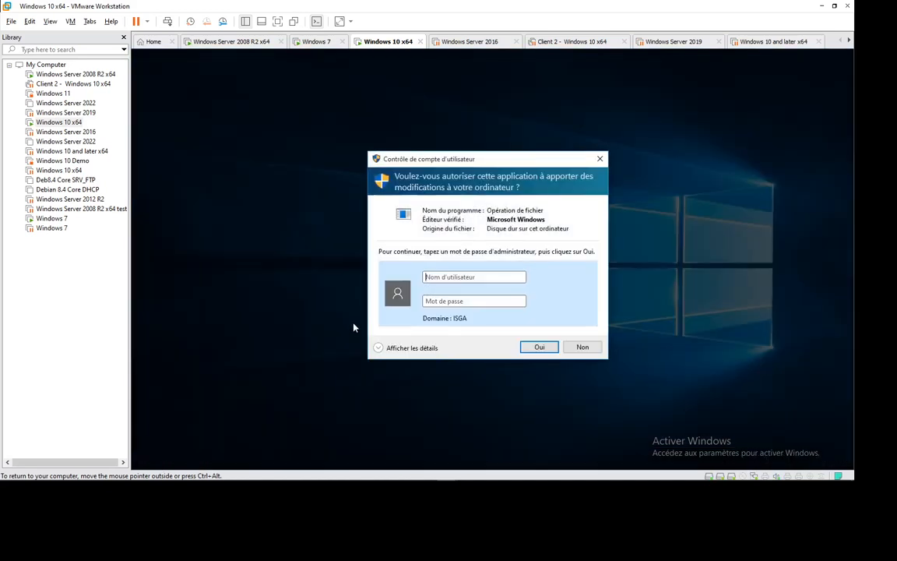
{"action": "left_click", "coordinate": [472, 278]}
{"action": "type", "text": ".\\admin"}
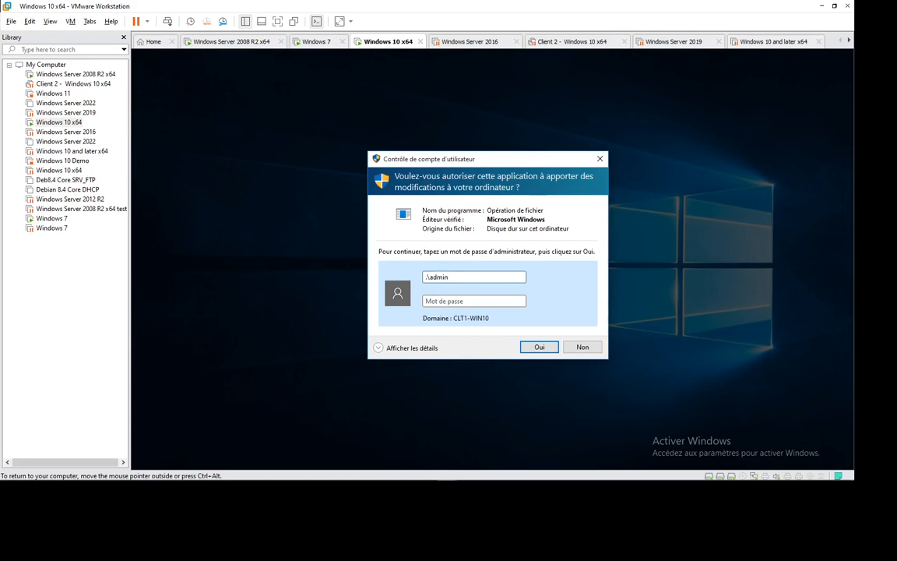
{"action": "type", "text": "•••••••••"}
{"action": "key", "text": "Return"}
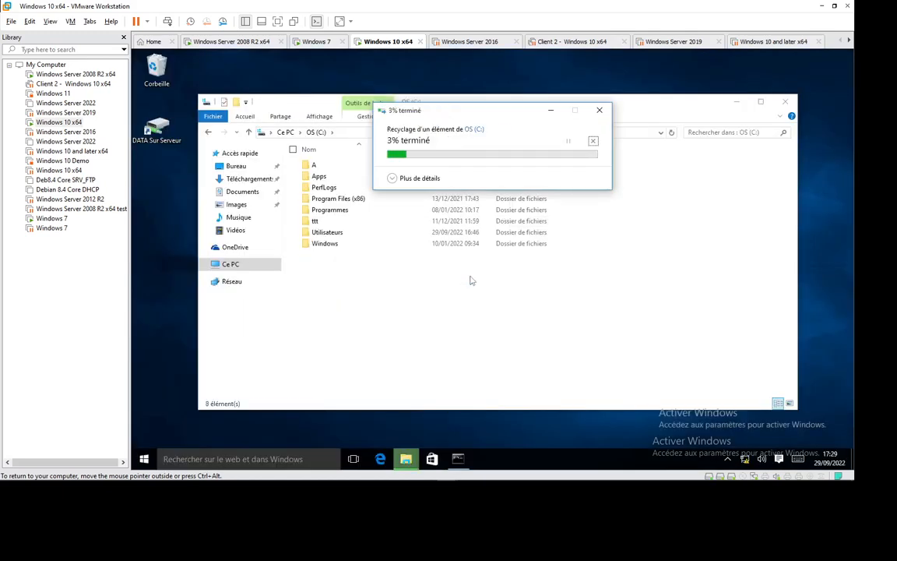
{"action": "right_click", "coordinate": [358, 297]}
{"action": "left_click", "coordinate": [294, 335]}
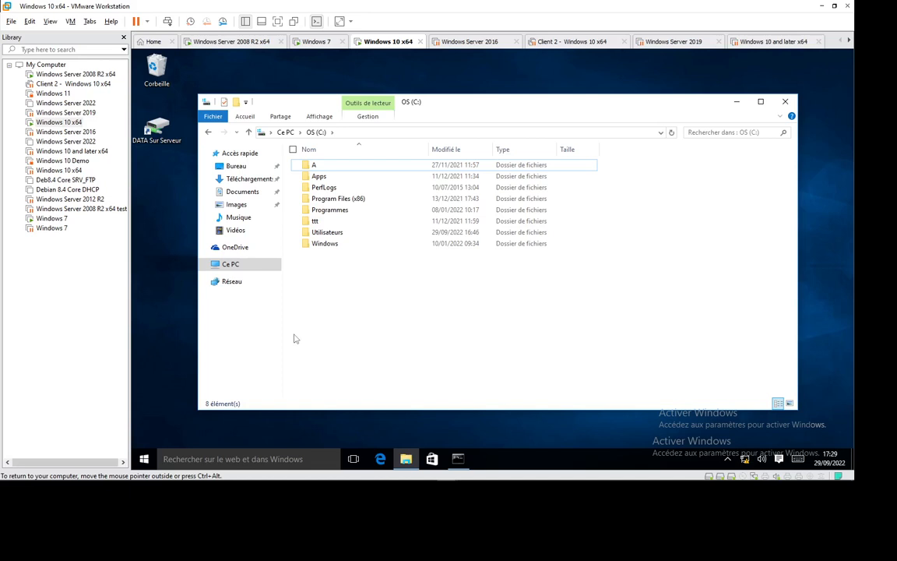
- Force a group policy update on the Windows 10 x64 machine by running gpupdate/force again at the command prompt
{"action": "left_click", "coordinate": [458, 460]}
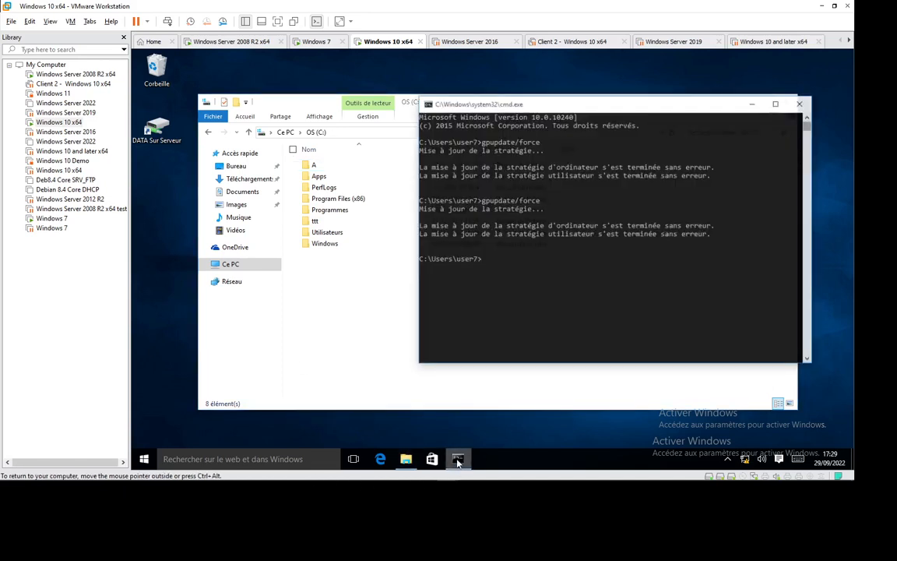
{"action": "left_click", "coordinate": [552, 263]}
{"action": "key", "text": "Up"}
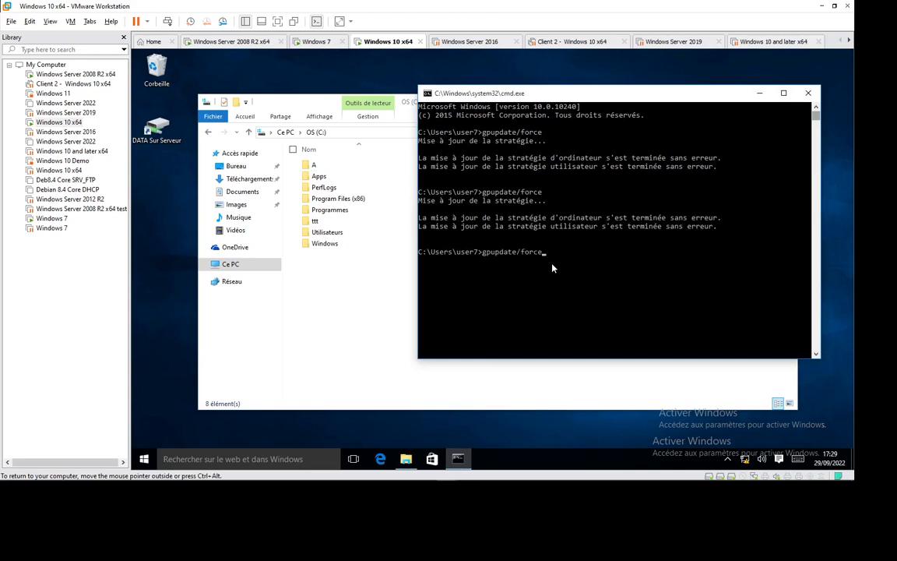
{"action": "key", "text": "Return"}
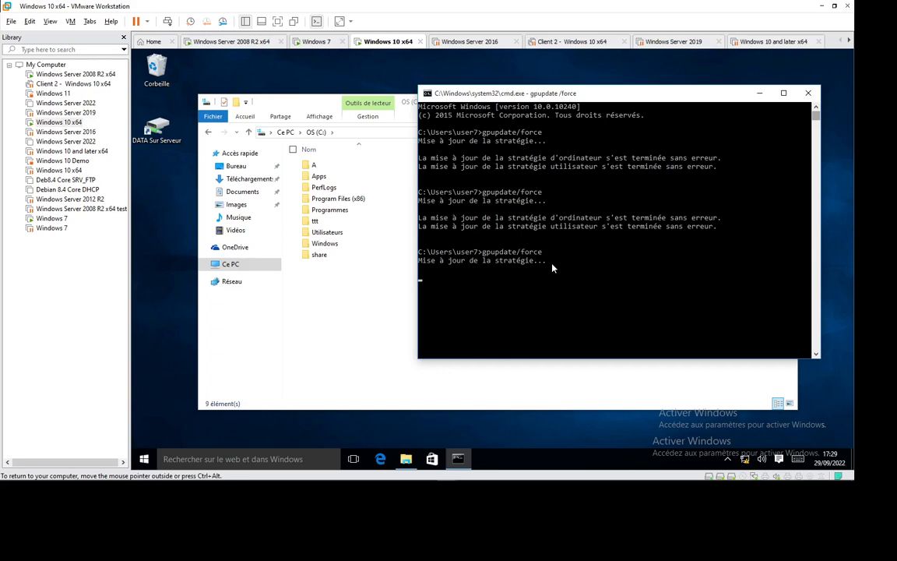
- Check the sharing properties of the share folder on C: and open its network path \\CLT1-WIN10\Partage from the Run dialog
{"action": "right_click", "coordinate": [324, 257]}
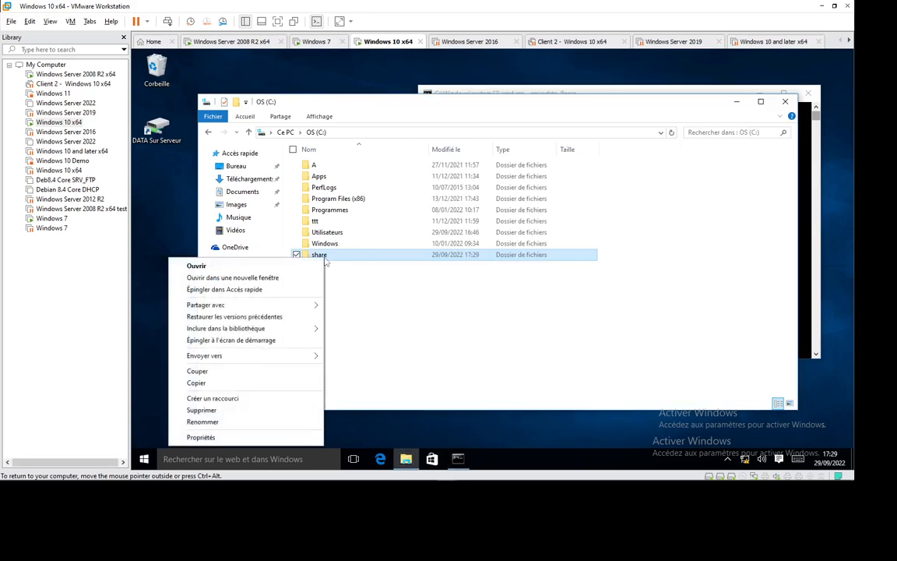
{"action": "left_click", "coordinate": [266, 436]}
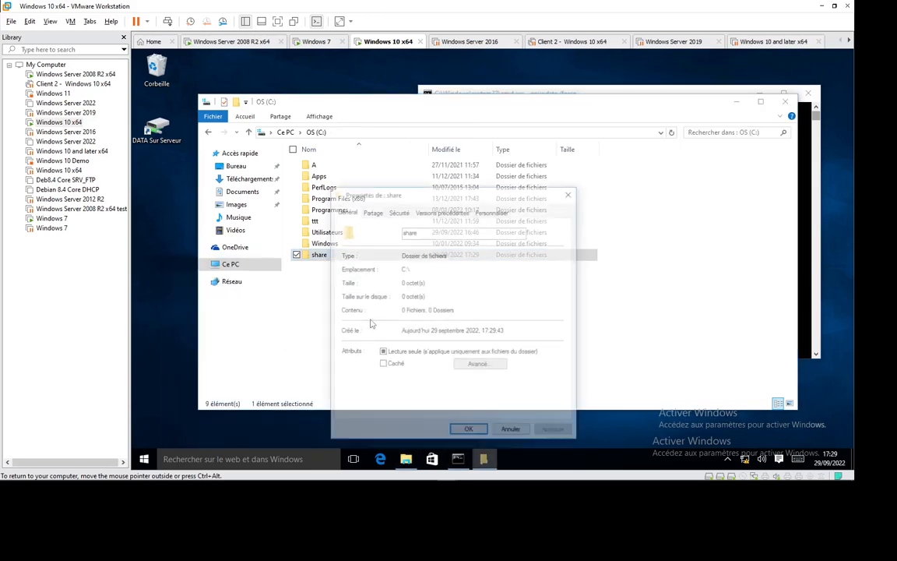
{"action": "left_click", "coordinate": [371, 211]}
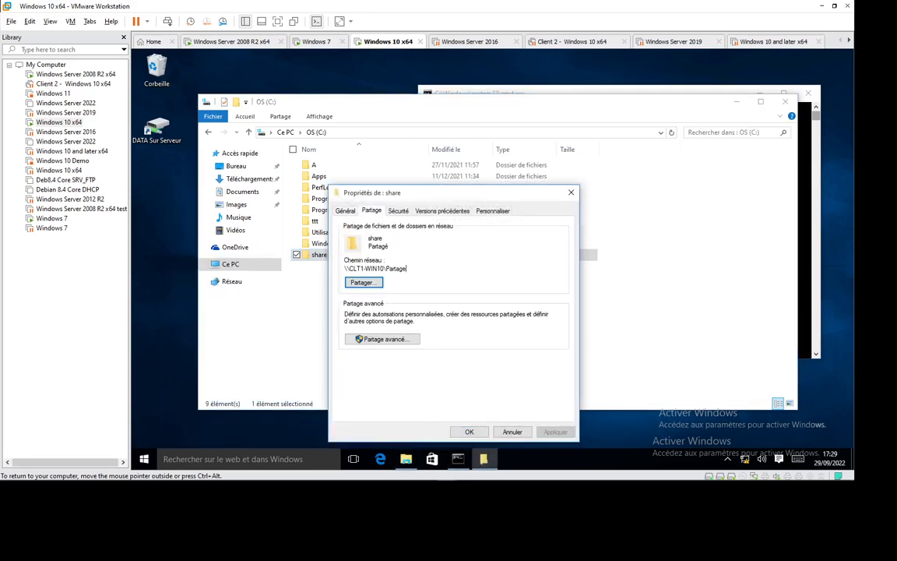
{"action": "left_click_drag", "start_coordinate": [407, 268], "coordinate": [344, 269]}
{"action": "key", "text": "ctrl+c"}
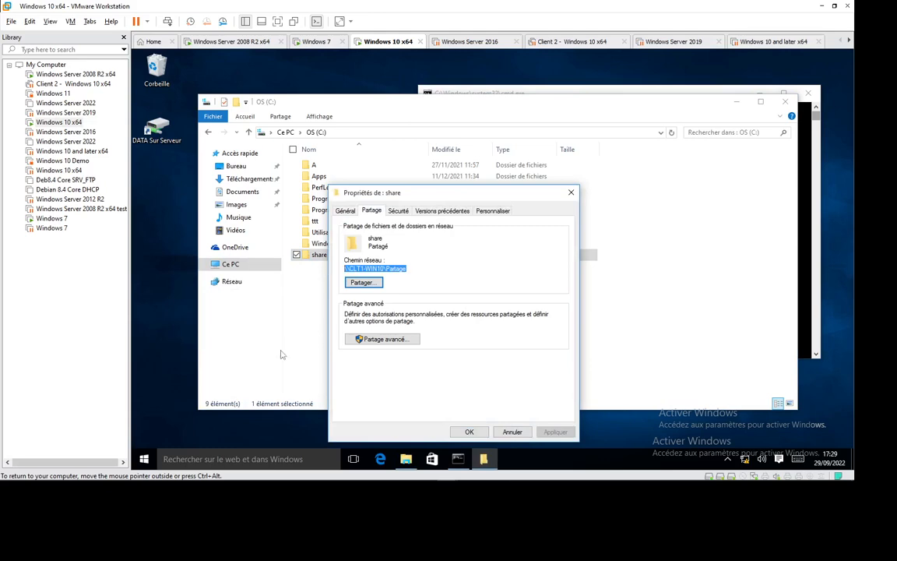
{"action": "key", "text": "super+r"}
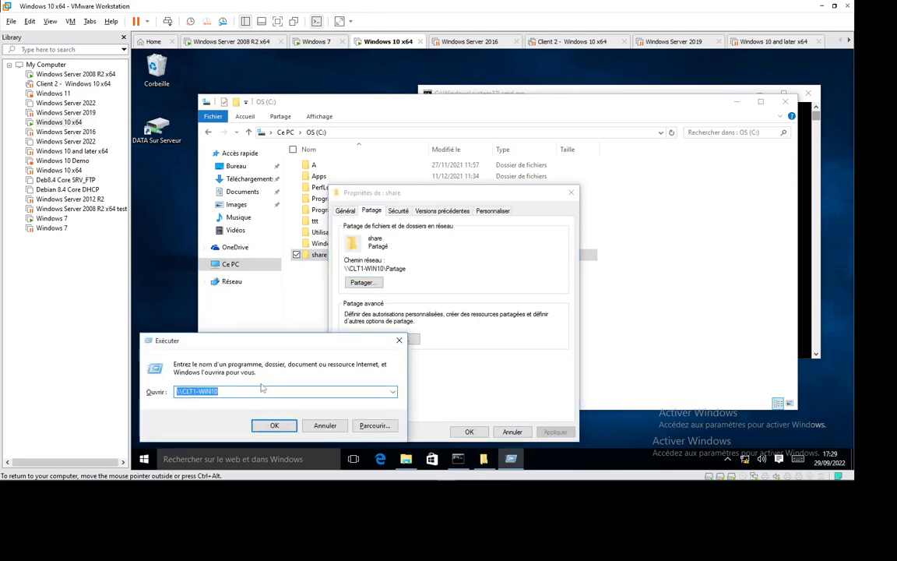
{"action": "key", "text": "ctrl+v"}
{"action": "key", "text": "Return"}
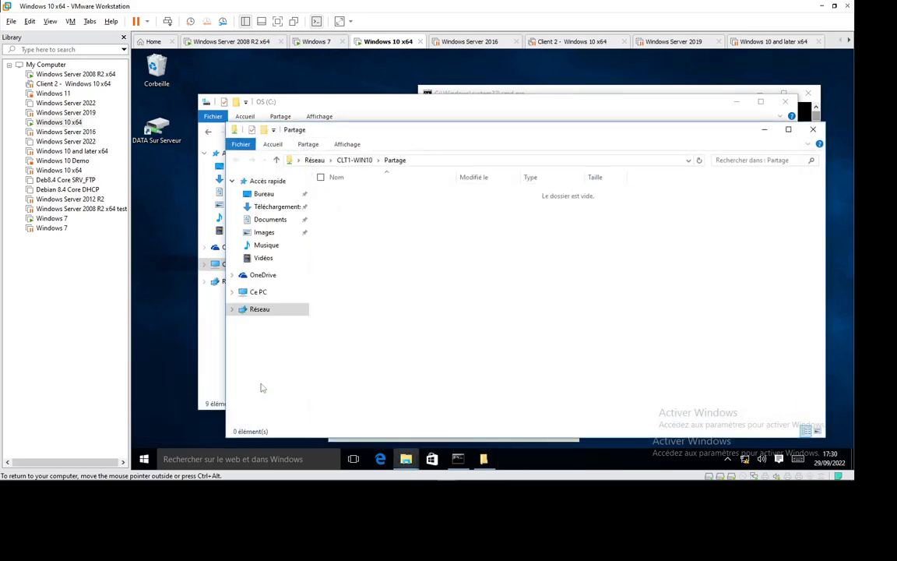
- Switch to the Windows 7 machine and run gpupdate/force once more at the command prompt
{"action": "left_click", "coordinate": [314, 41]}
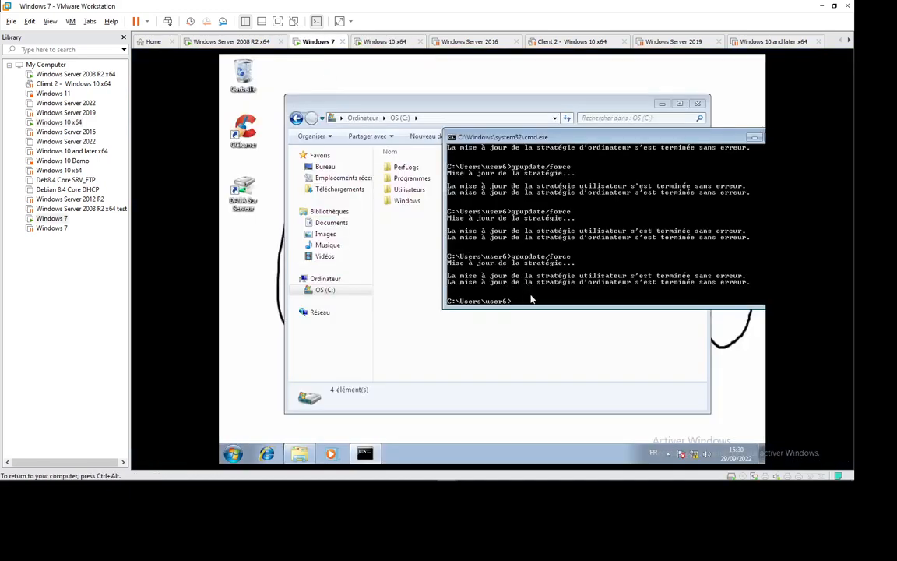
{"action": "key", "text": "Up"}
{"action": "key", "text": "Return"}
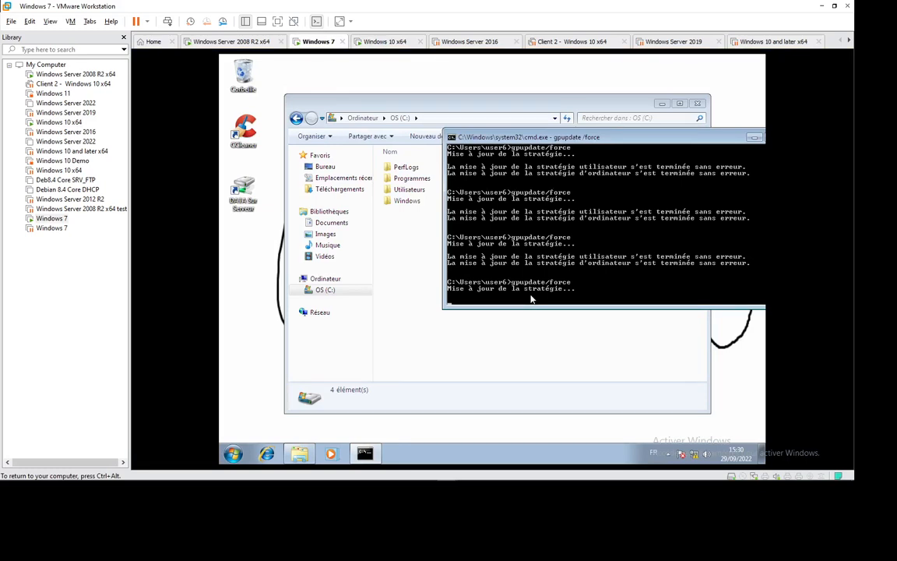
{"action": "key", "text": "ctrl+alt"}
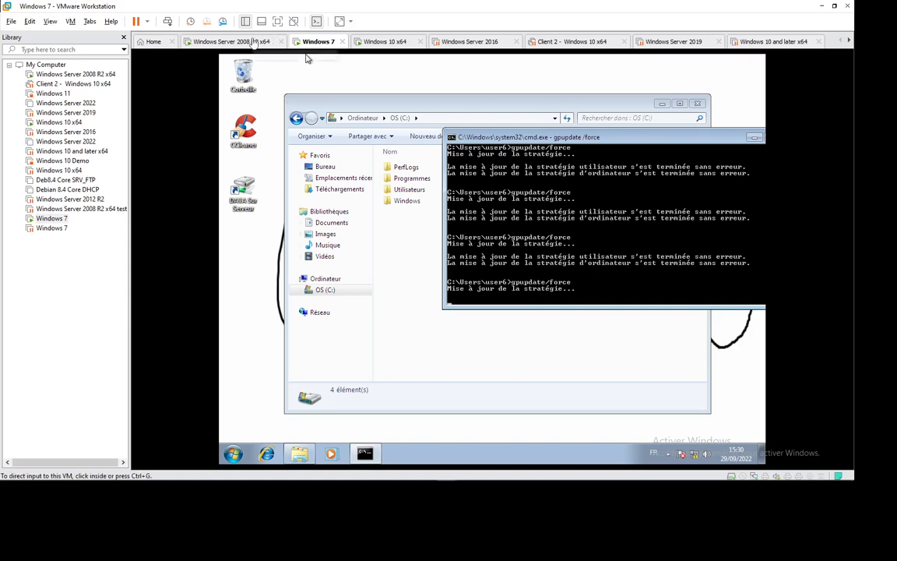
- On Windows Server 2008 R2, open the Ciblage GPO for editing and display the computer configuration's folder preferences under Windows settings
{"action": "left_click", "coordinate": [231, 41]}
{"action": "left_click", "coordinate": [226, 179]}
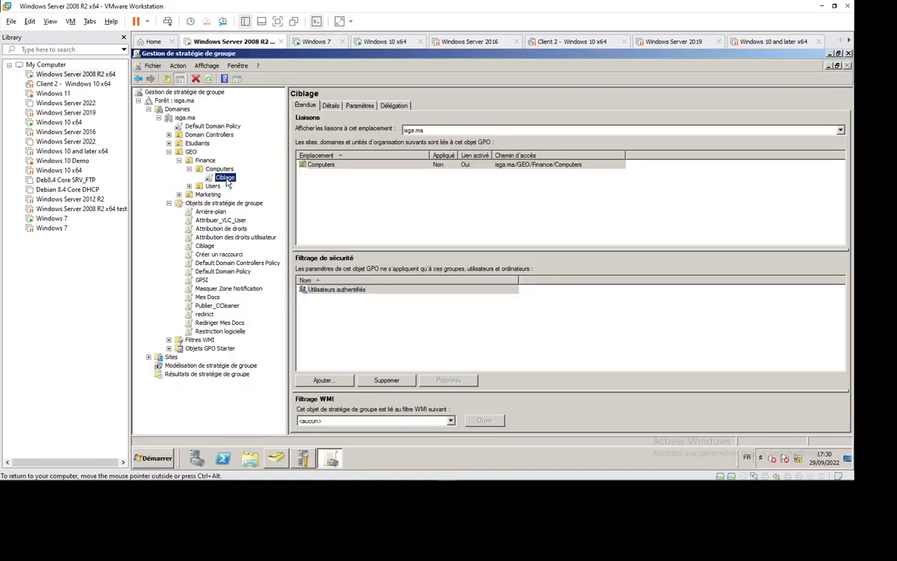
{"action": "key", "text": "ctrl+alt"}
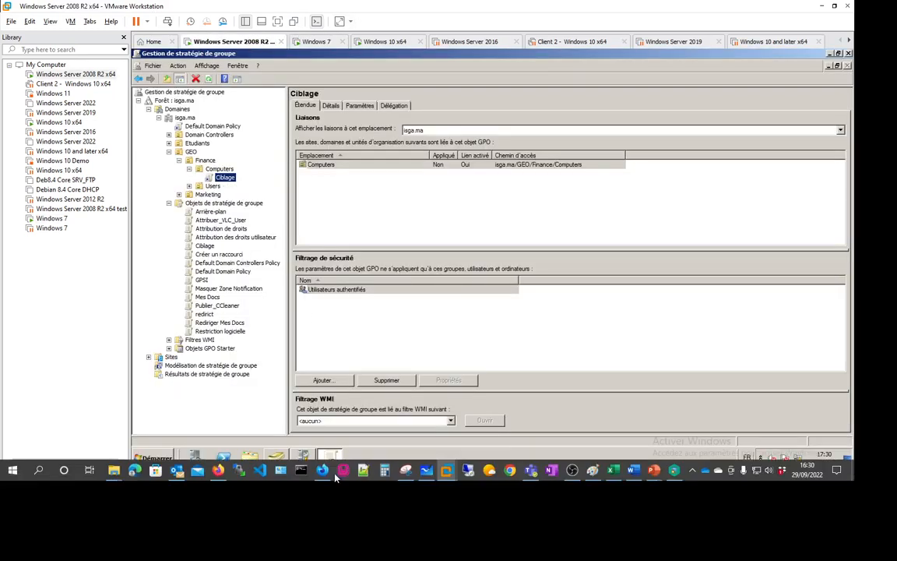
{"action": "right_click", "coordinate": [233, 178]}
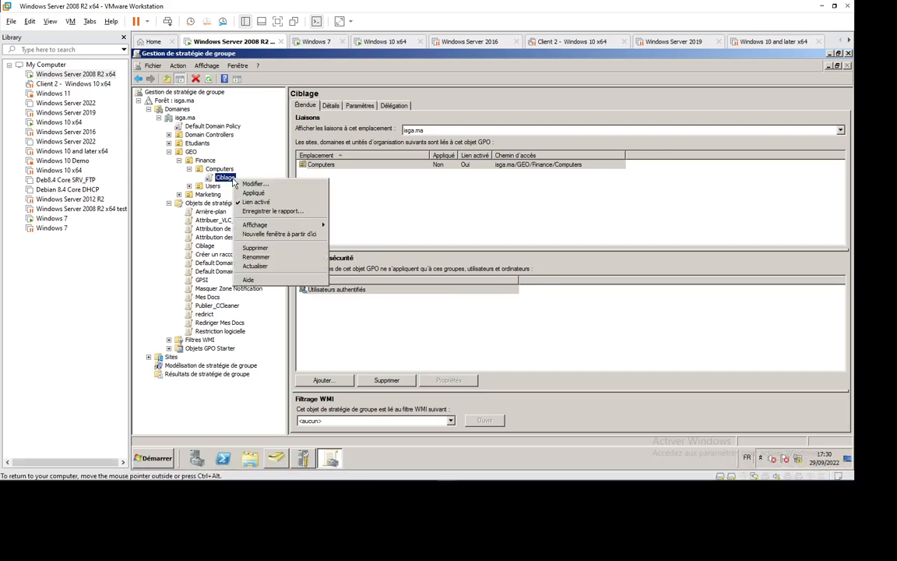
{"action": "left_click", "coordinate": [252, 184]}
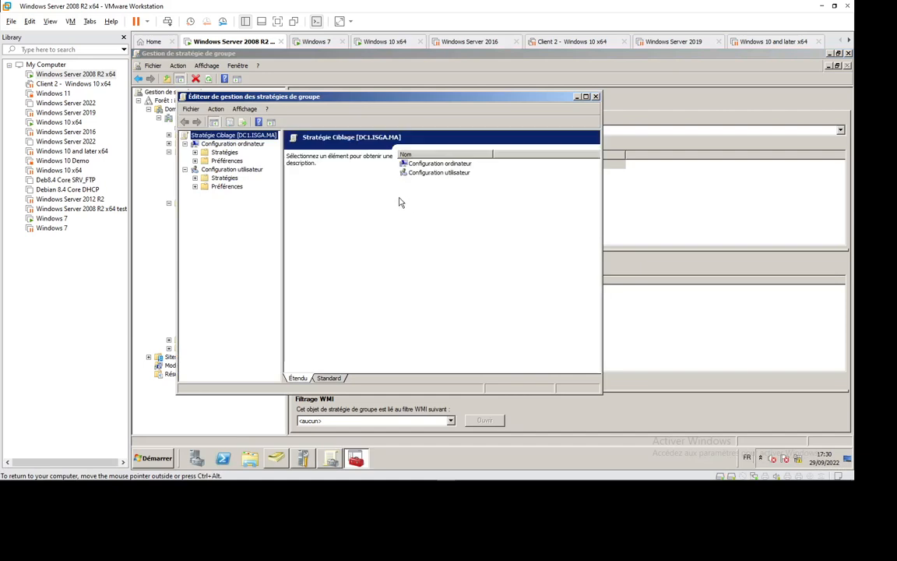
{"action": "double_click", "coordinate": [224, 161]}
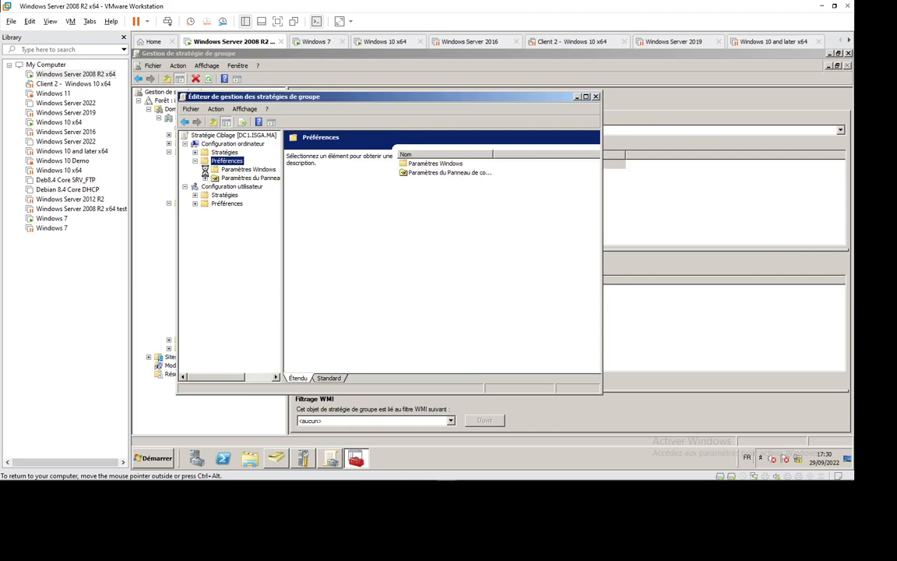
{"action": "left_click", "coordinate": [205, 170]}
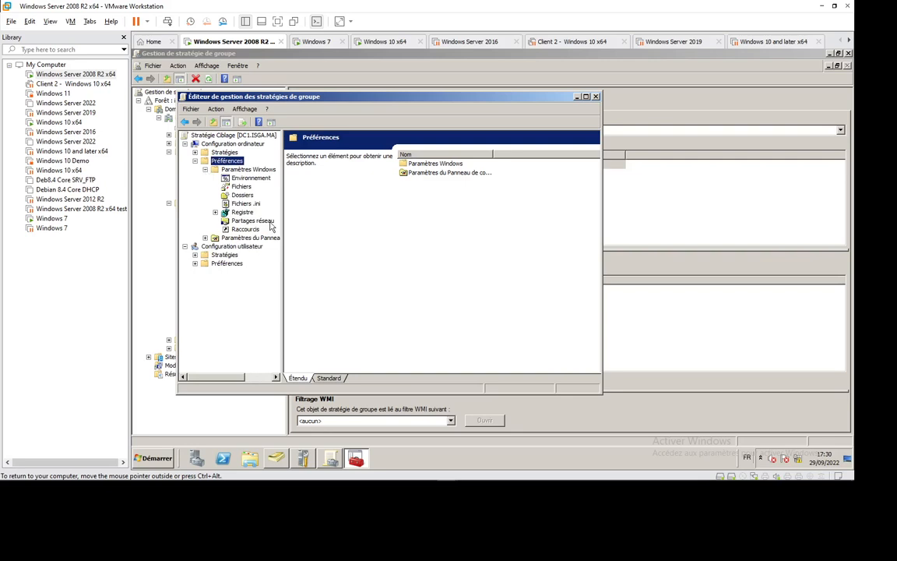
{"action": "left_click", "coordinate": [241, 195]}
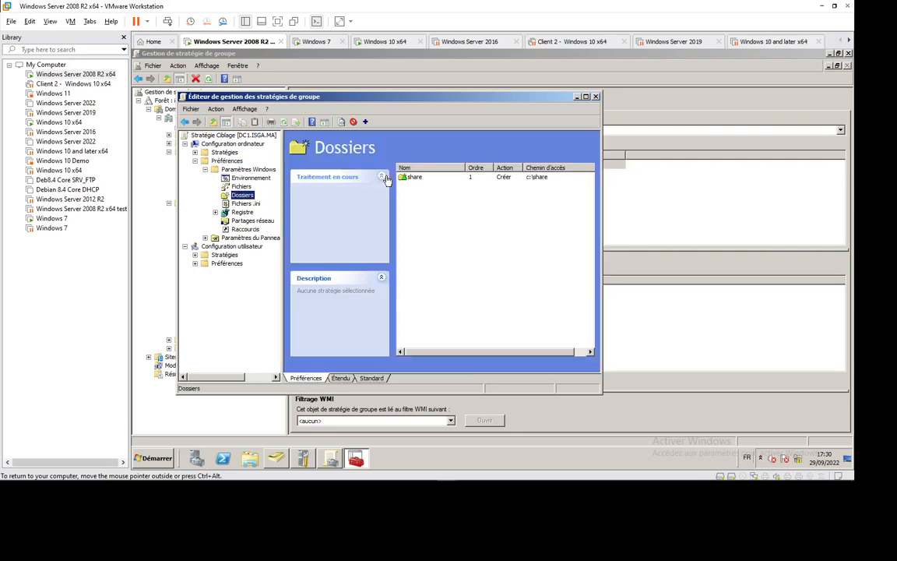
- Change the share folder preference's item-level targeting to computer name is not (N'est pas) CLT1-WIN10 and save its properties
{"action": "right_click", "coordinate": [418, 178]}
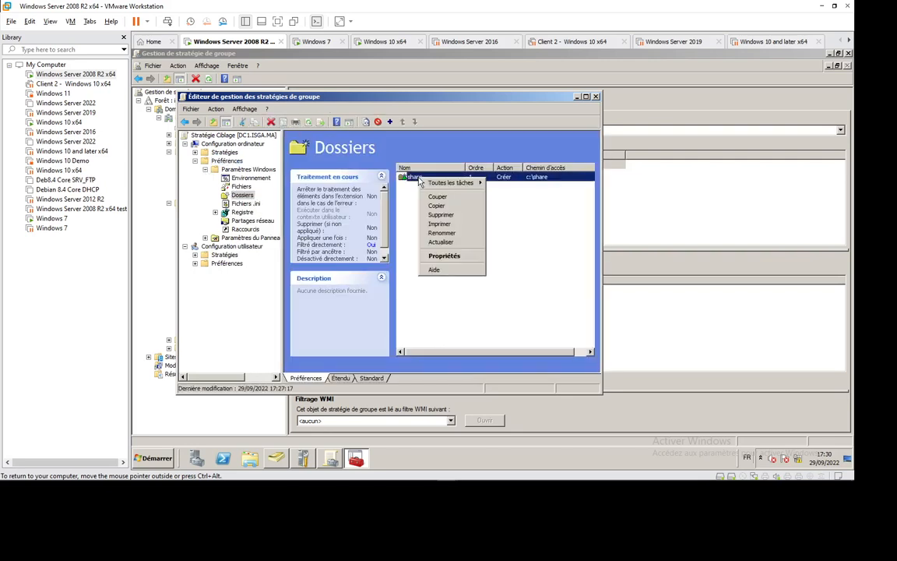
{"action": "left_click", "coordinate": [454, 256]}
{"action": "left_click", "coordinate": [332, 148]}
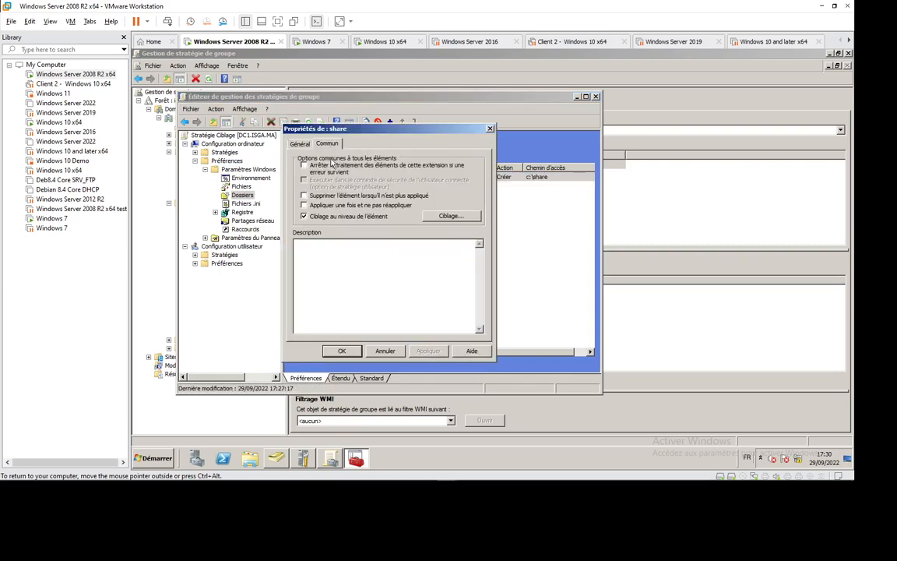
{"action": "left_click", "coordinate": [452, 217]}
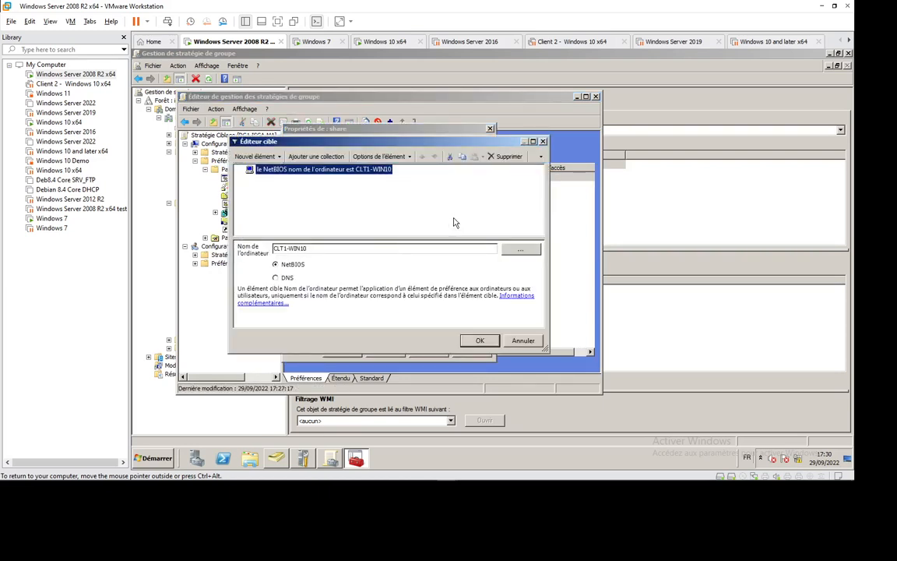
{"action": "right_click", "coordinate": [339, 171]}
{"action": "mouse_move", "coordinate": [444, 230]}
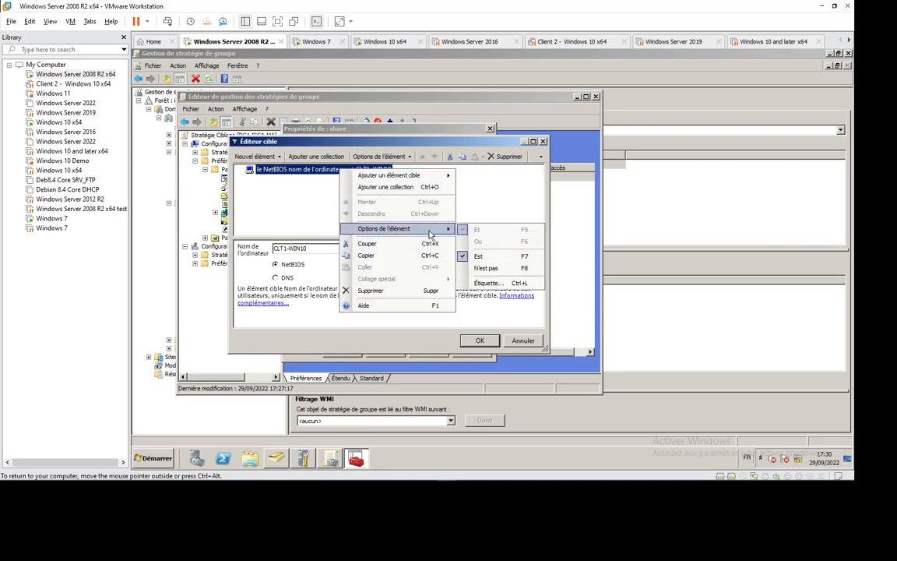
{"action": "left_click", "coordinate": [492, 270]}
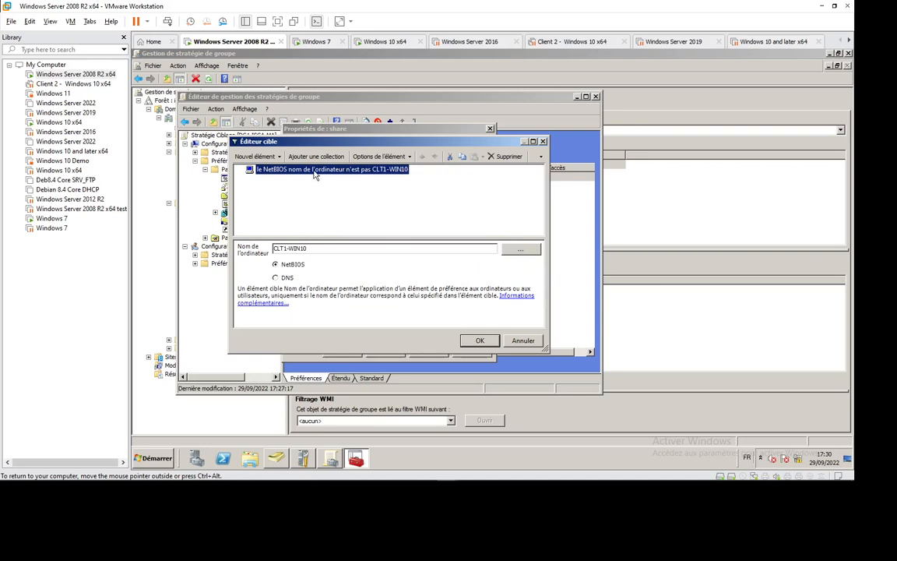
{"action": "left_click", "coordinate": [478, 341]}
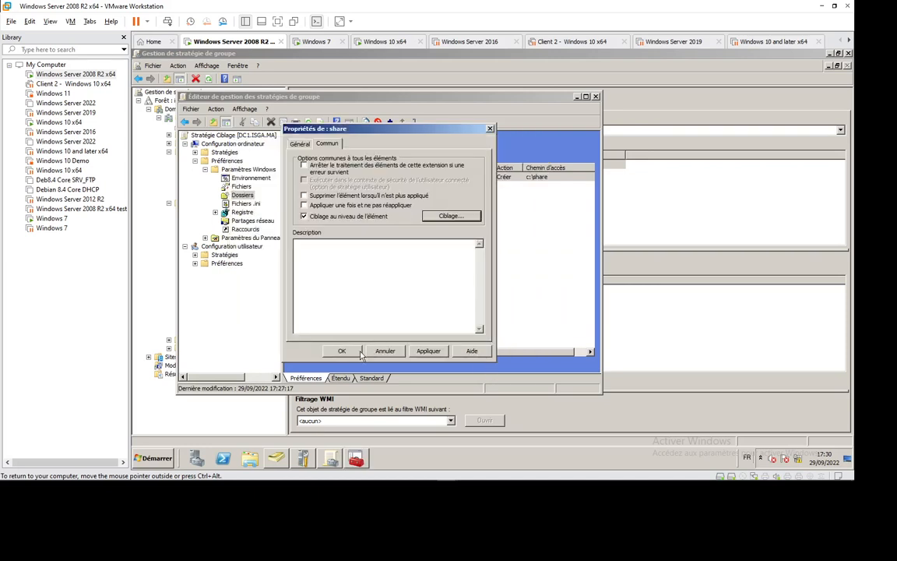
{"action": "key", "text": "Return"}
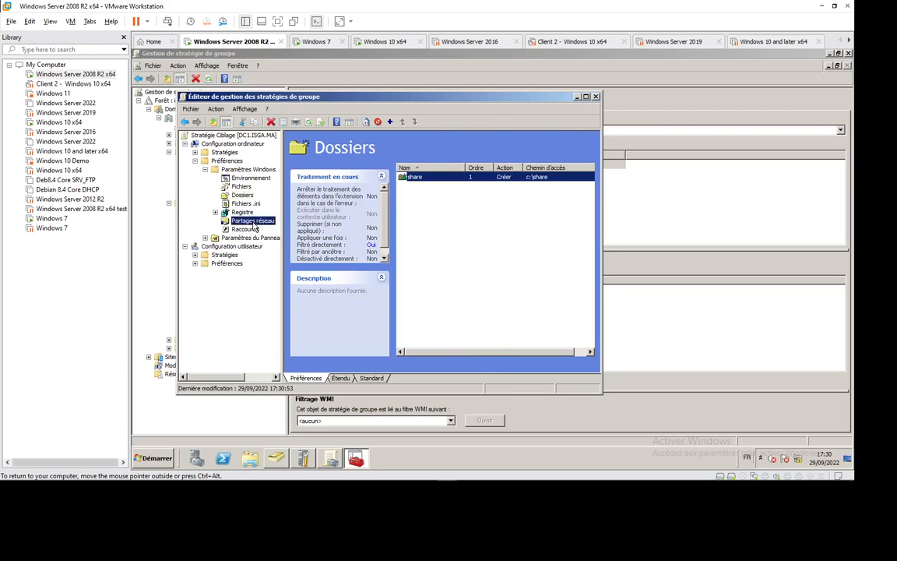
- Change the Partage network share preference's item-level targeting to computer name is not (N'est pas) CLT1-WIN10, save it and close the policy editor
{"action": "right_click", "coordinate": [252, 221]}
{"action": "left_click", "coordinate": [317, 208]}
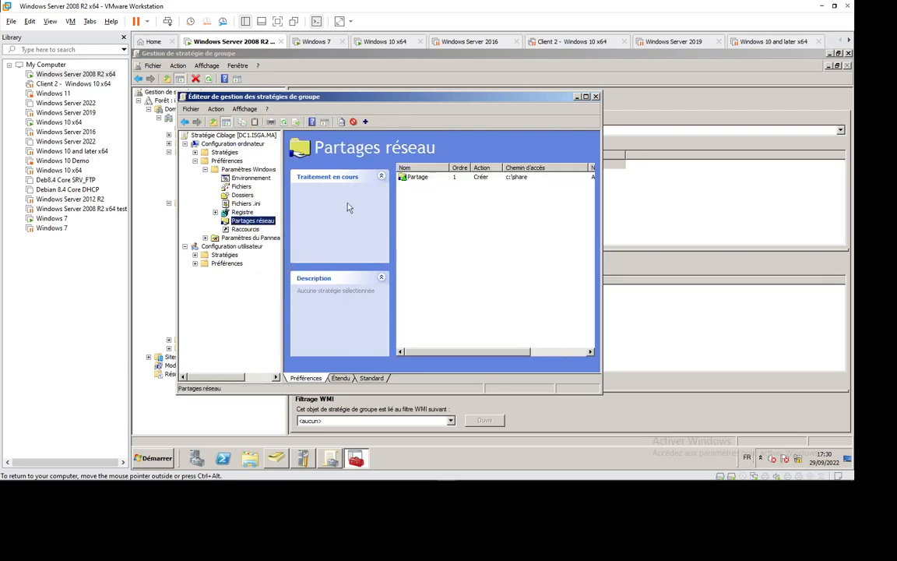
{"action": "right_click", "coordinate": [416, 178]}
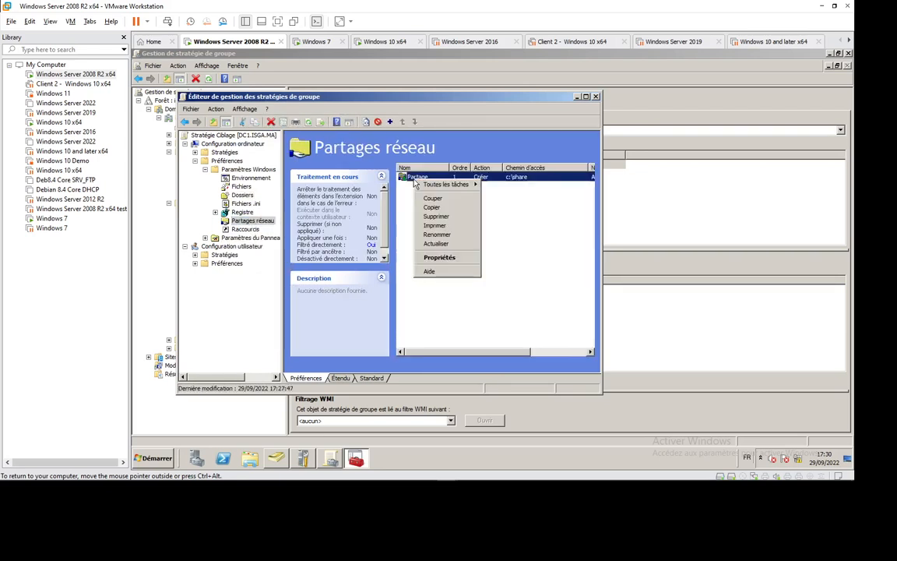
{"action": "left_click", "coordinate": [446, 259]}
{"action": "left_click", "coordinate": [327, 144]}
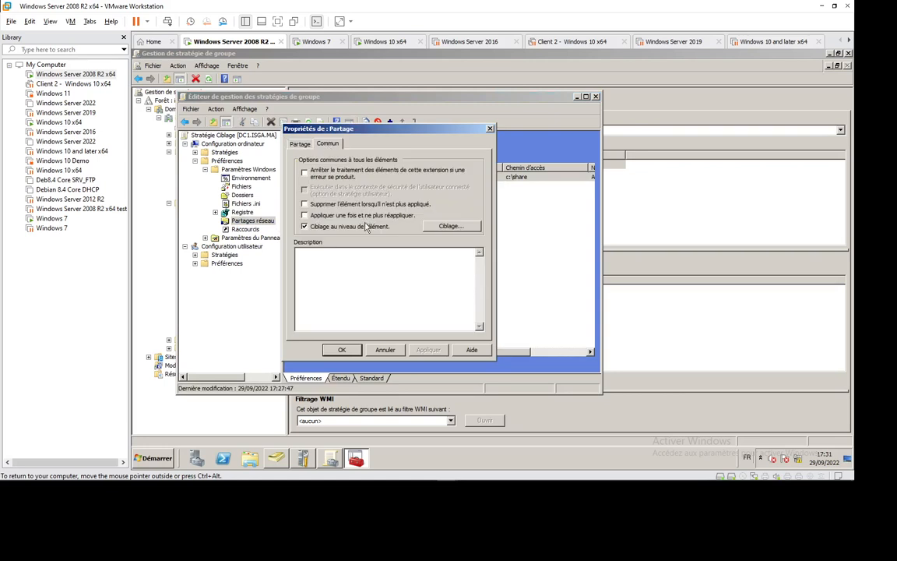
{"action": "left_click", "coordinate": [449, 226]}
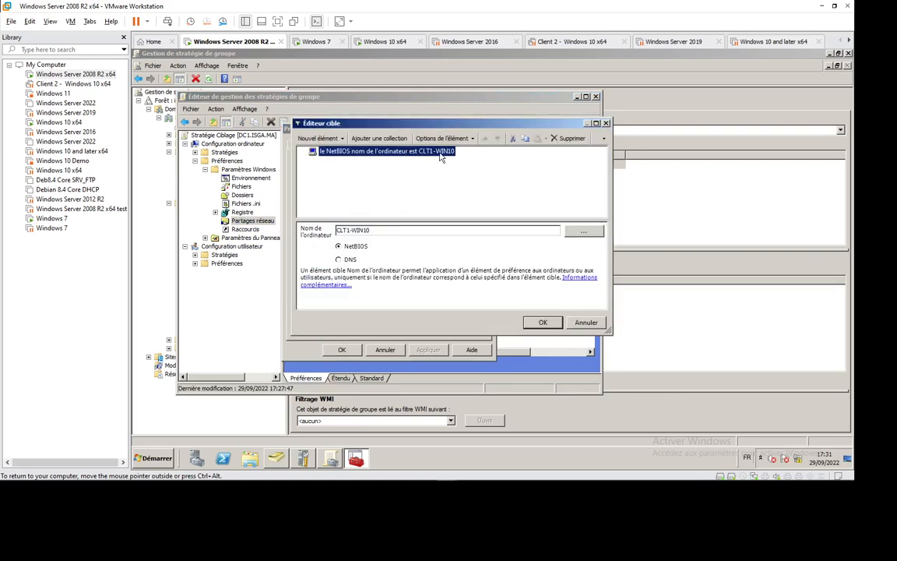
{"action": "left_click", "coordinate": [441, 138]}
{"action": "left_click", "coordinate": [450, 190]}
{"action": "left_click", "coordinate": [538, 321]}
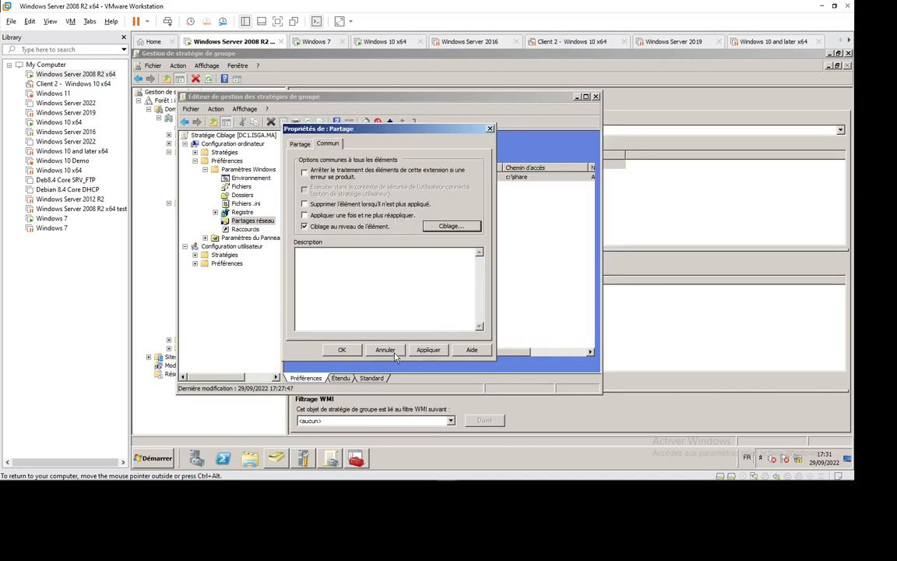
{"action": "left_click", "coordinate": [345, 350]}
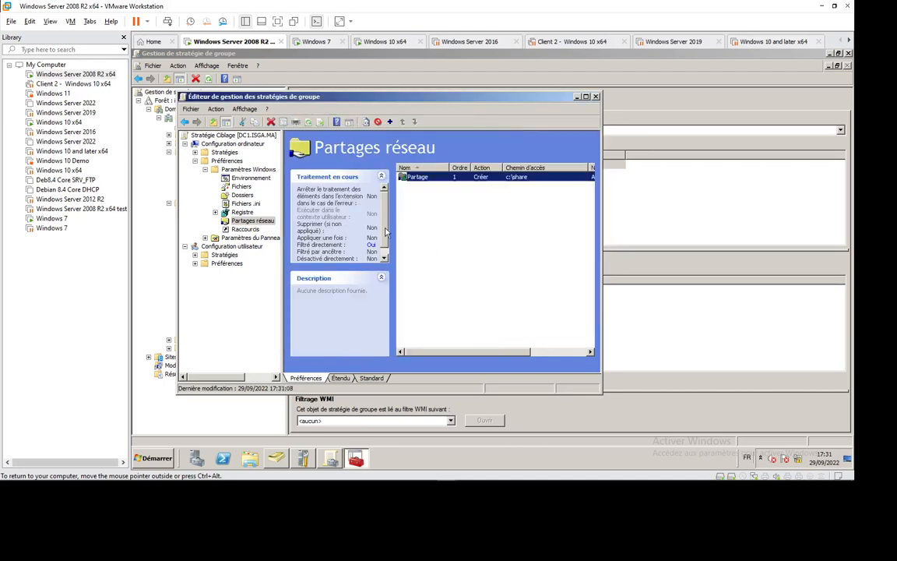
{"action": "left_click", "coordinate": [595, 97]}
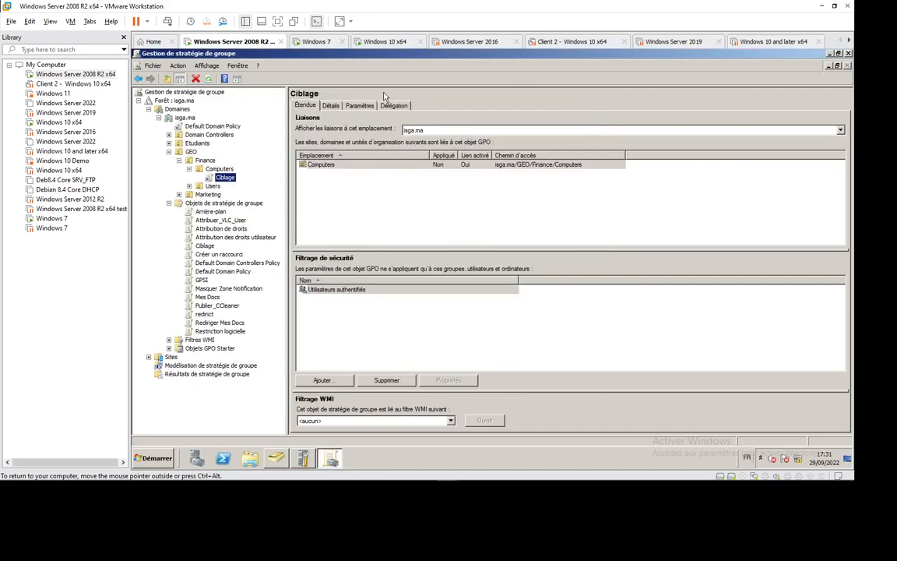
- Switch to the Windows 10 x64 machine and close the Partage network folder and the share folder's properties
{"action": "left_click", "coordinate": [385, 41]}
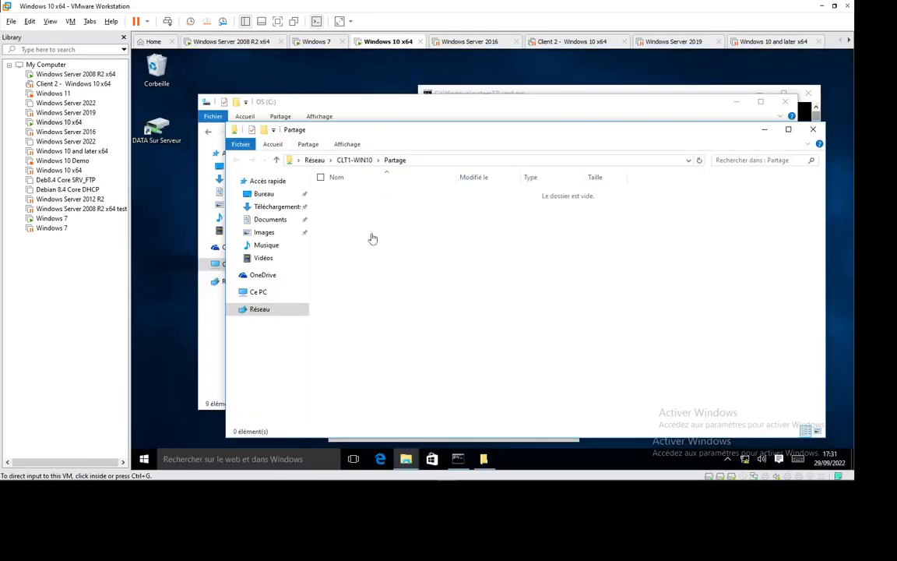
{"action": "left_click", "coordinate": [813, 129]}
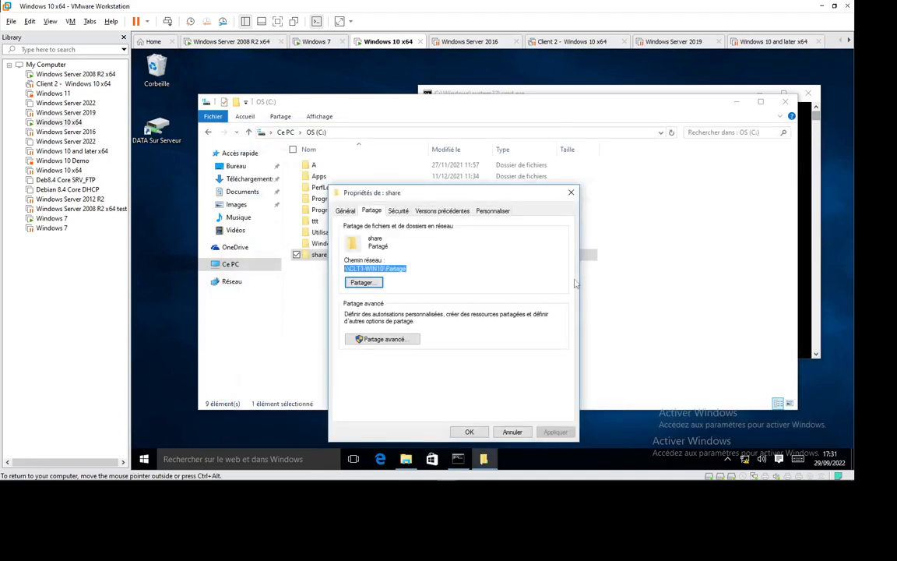
{"action": "left_click", "coordinate": [571, 193]}
{"action": "left_click", "coordinate": [314, 323]}
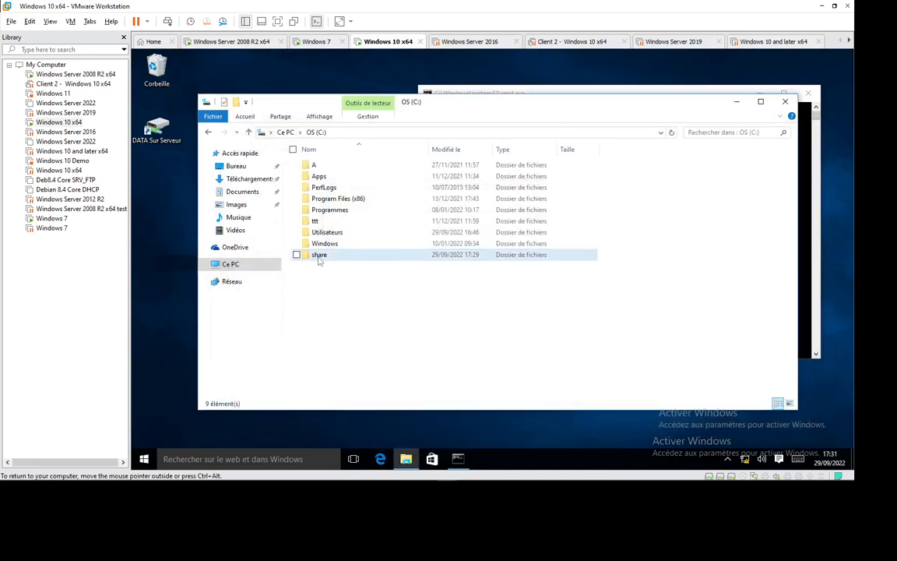
- Try to delete the share folder from C:, retrying once, and refresh the drive's contents
{"action": "left_click", "coordinate": [319, 257]}
{"action": "key", "text": "Delete"}
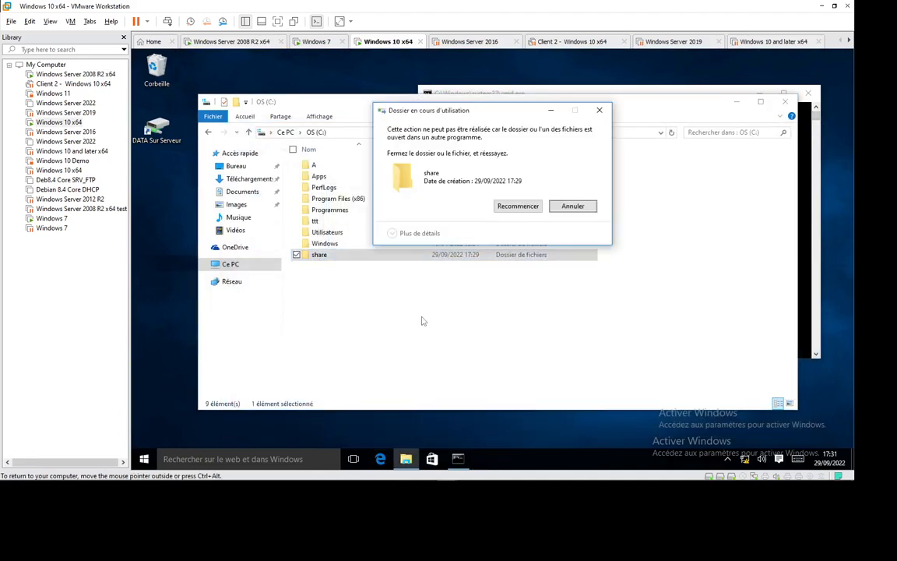
{"action": "key", "text": "Return"}
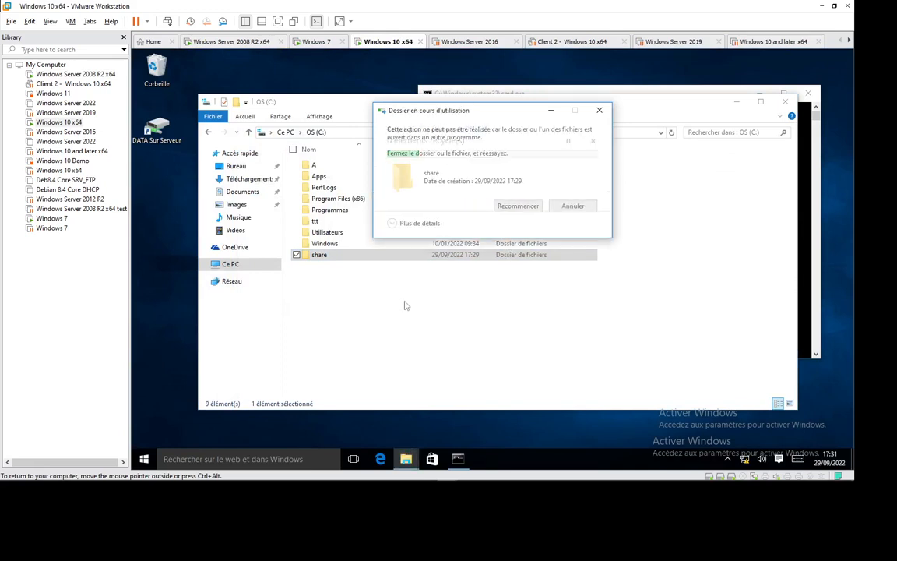
{"action": "left_click", "coordinate": [519, 207]}
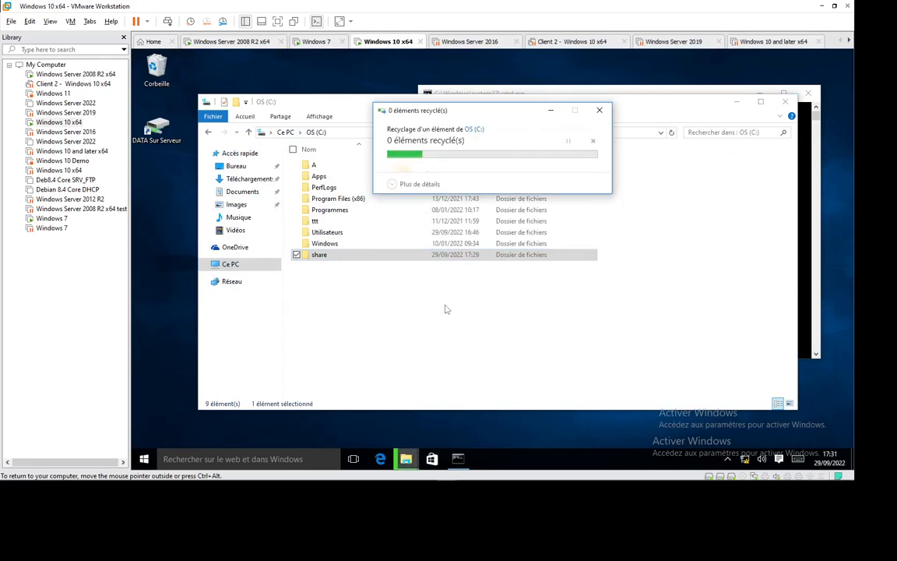
{"action": "left_click", "coordinate": [394, 316]}
{"action": "right_click", "coordinate": [381, 318]}
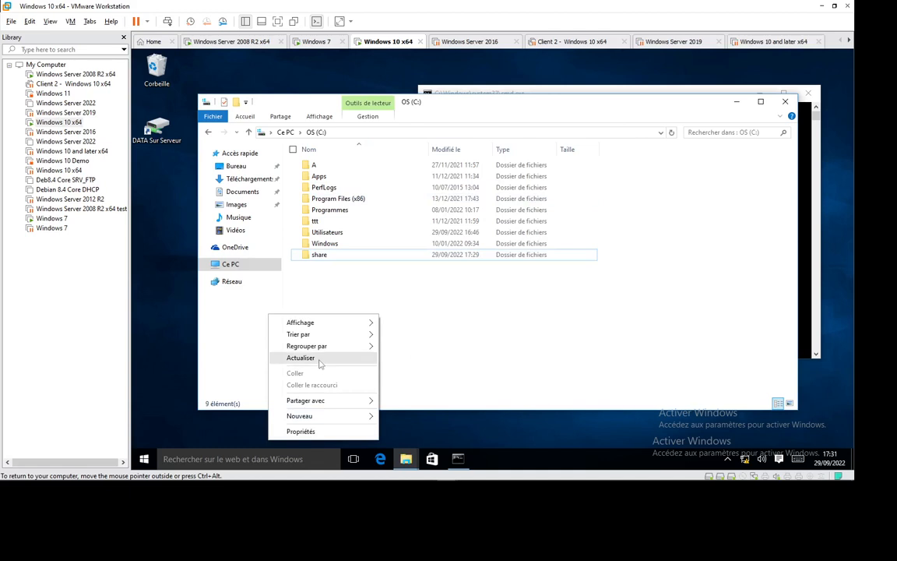
{"action": "left_click", "coordinate": [349, 357]}
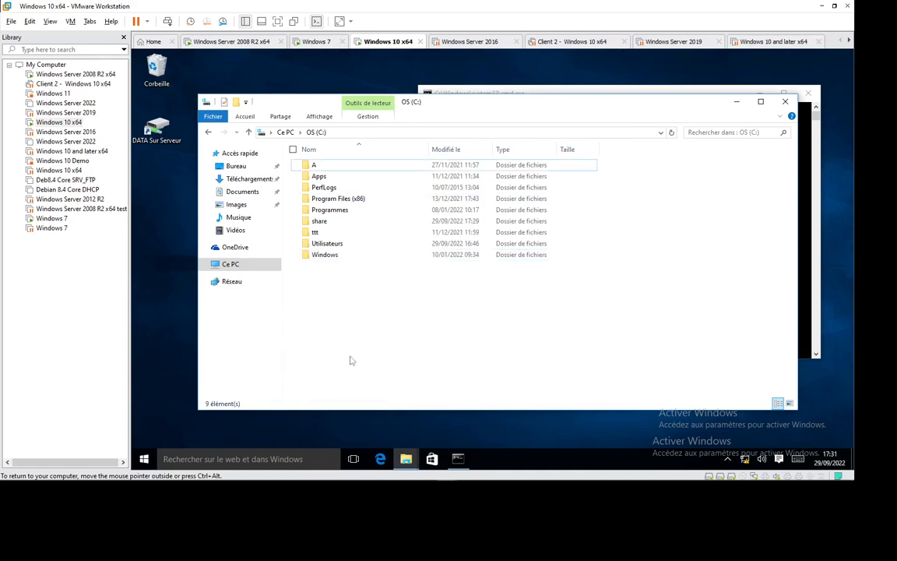
- Start deleting the share folder on C: again and authorise the Windows file sharing change with .\admin and the account password
{"action": "left_click", "coordinate": [322, 221]}
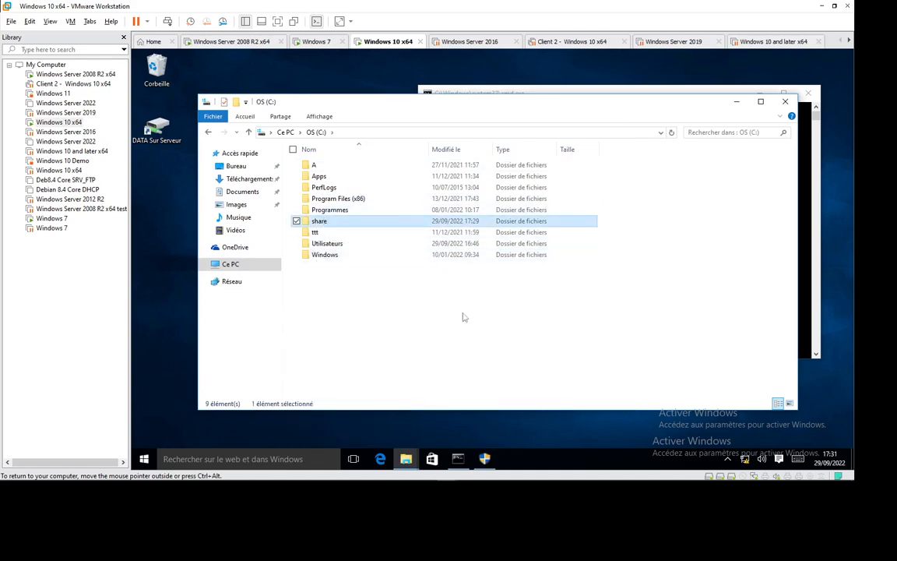
{"action": "key", "text": "Delete"}
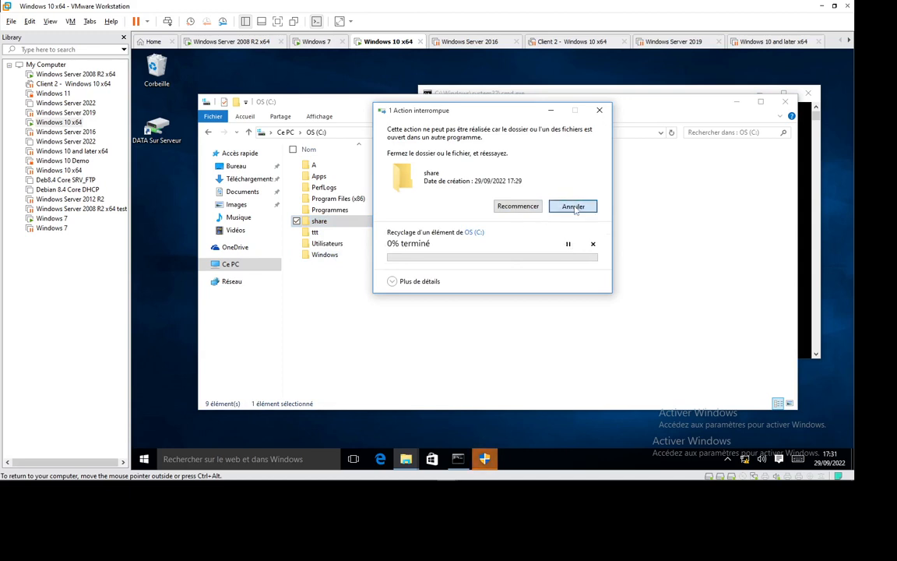
{"action": "left_click", "coordinate": [518, 205]}
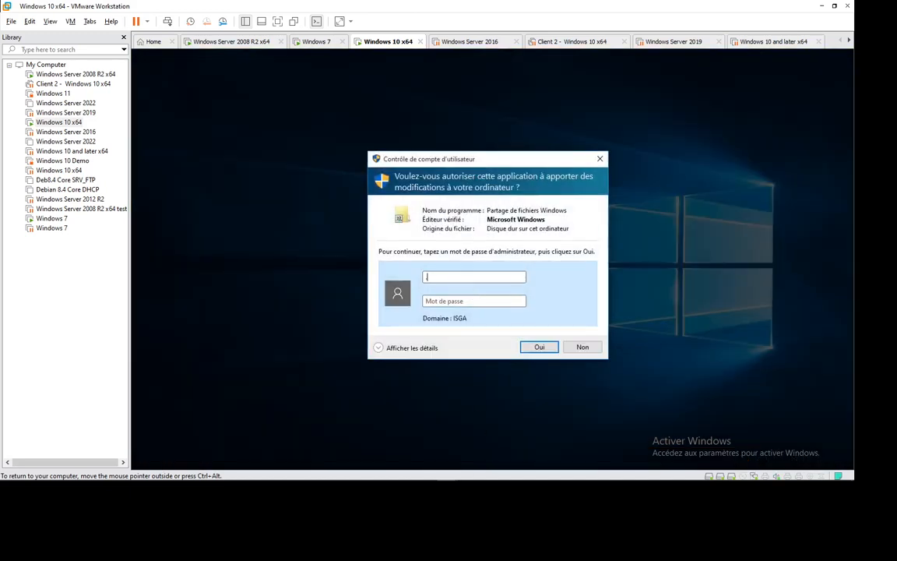
{"action": "type", "text": ".\\admin"}
{"action": "key", "text": "Tab"}
{"action": "type", "text": "••••••••"}
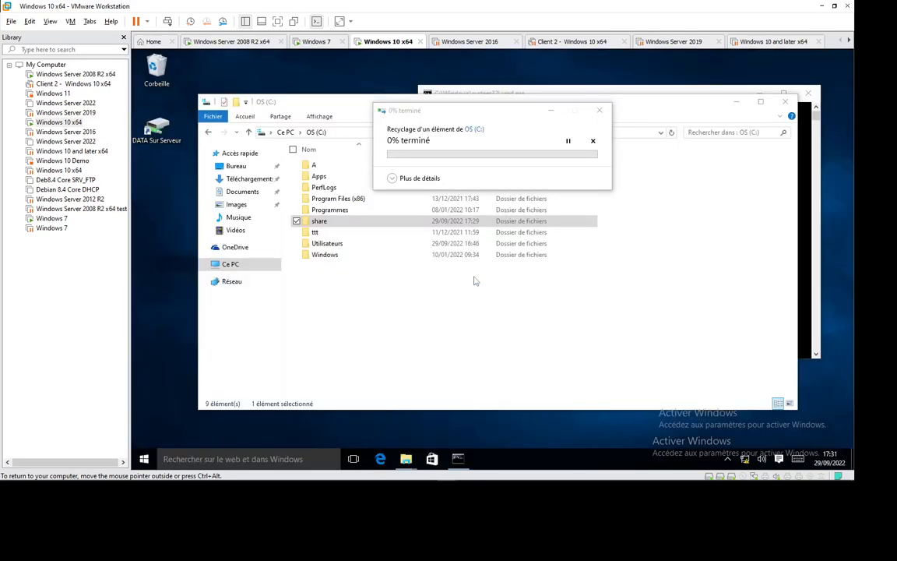
{"action": "key", "text": "Return"}
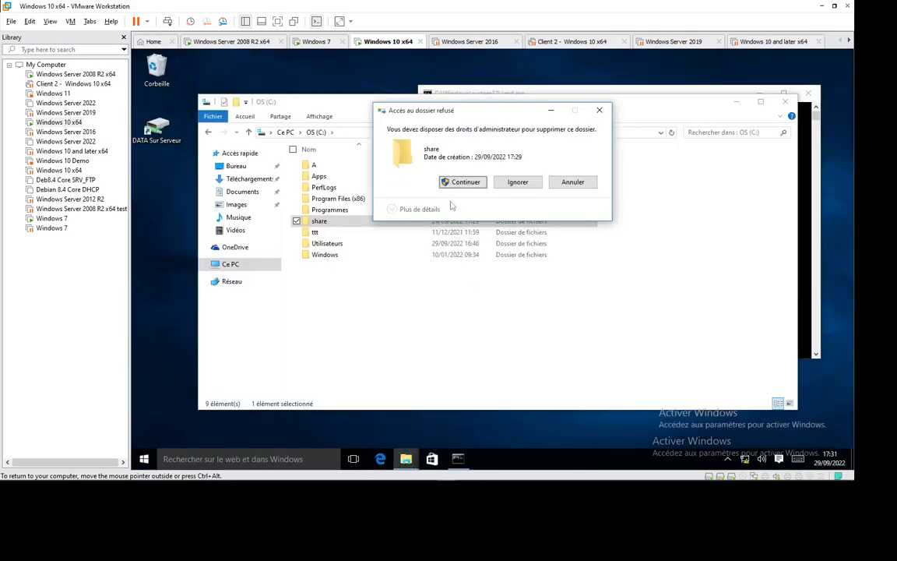
- Continue the share folder's deletion with administrator rights, authorising the file operation with .\admin and the account password
{"action": "left_click", "coordinate": [464, 183]}
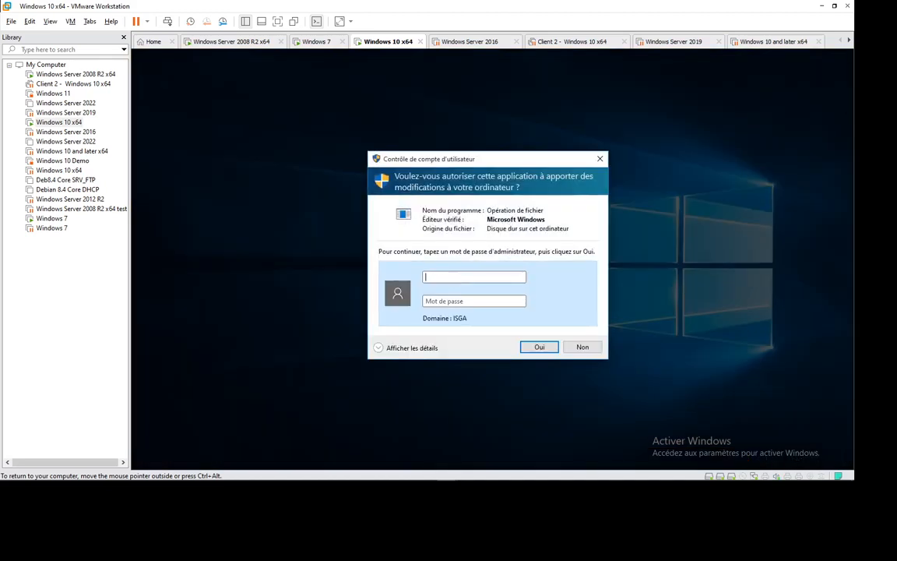
{"action": "type", "text": ".\\admin"}
{"action": "key", "text": "Tab"}
{"action": "type", "text": "••••••••"}
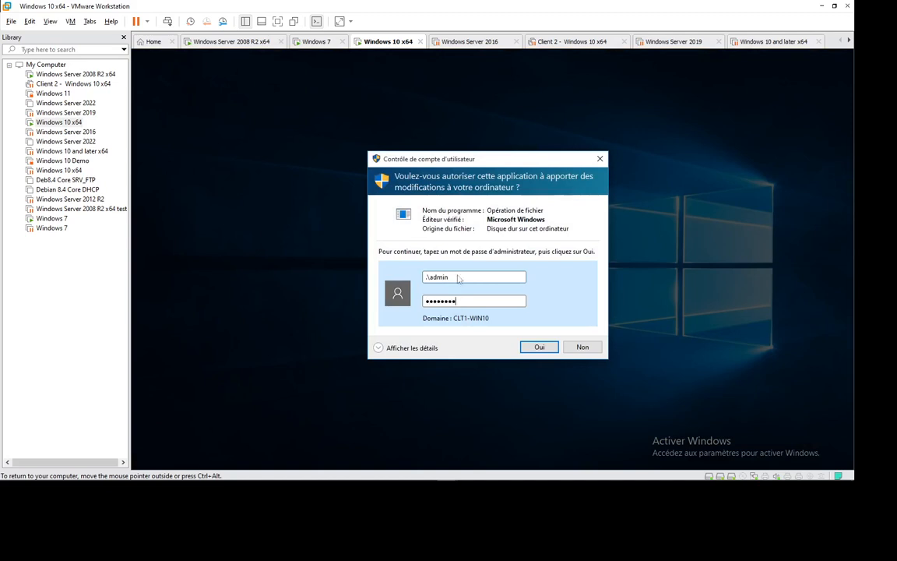
{"action": "key", "text": "Return"}
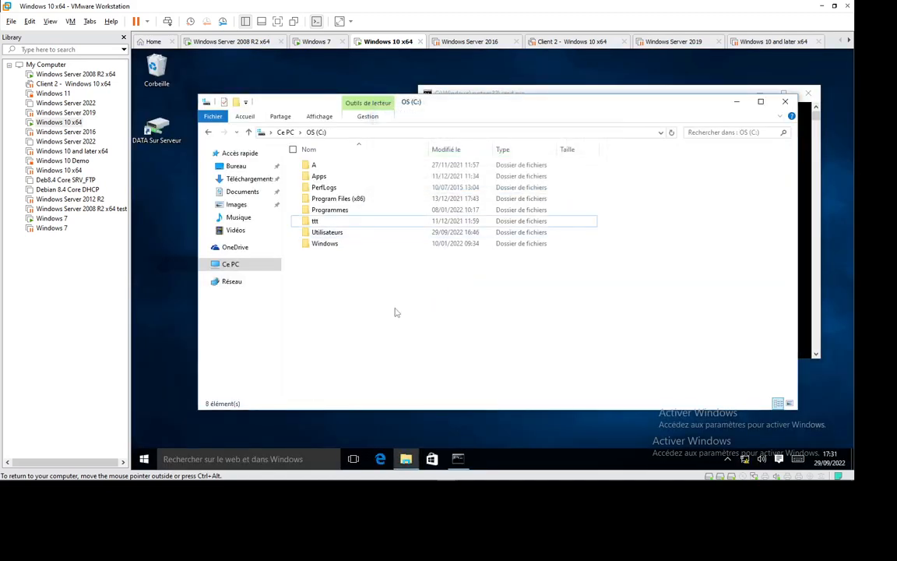
- Run gpupdate/force at the Windows 10 machine's command prompt
{"action": "left_click", "coordinate": [728, 90]}
{"action": "key", "text": "Up"}
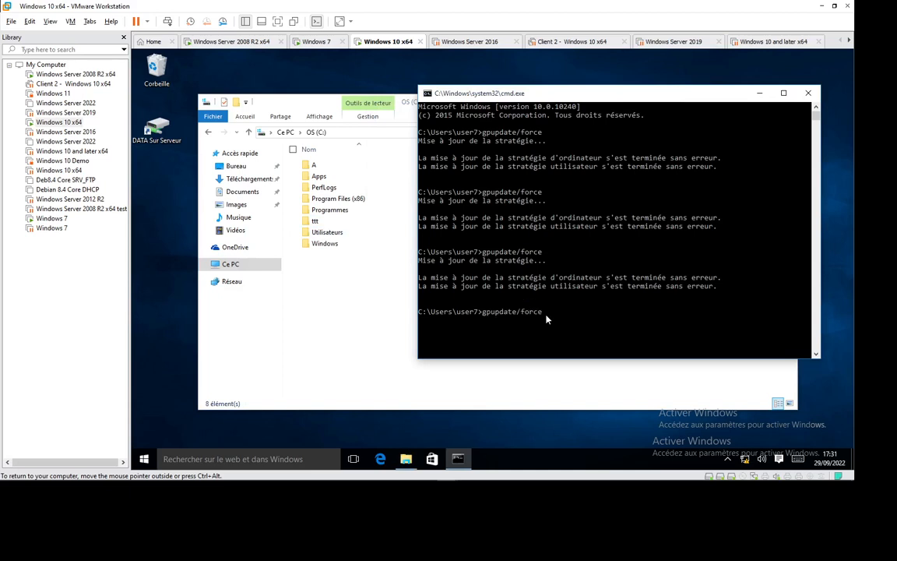
{"action": "key", "text": "Return"}
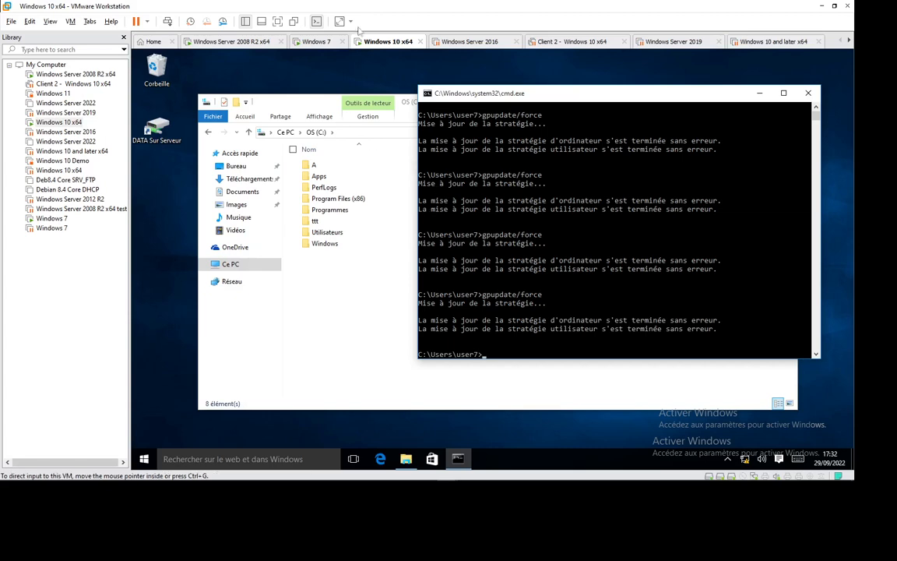
- Switch to the Windows 7 machine and run gpupdate/force at its command prompt
{"action": "left_click", "coordinate": [300, 42]}
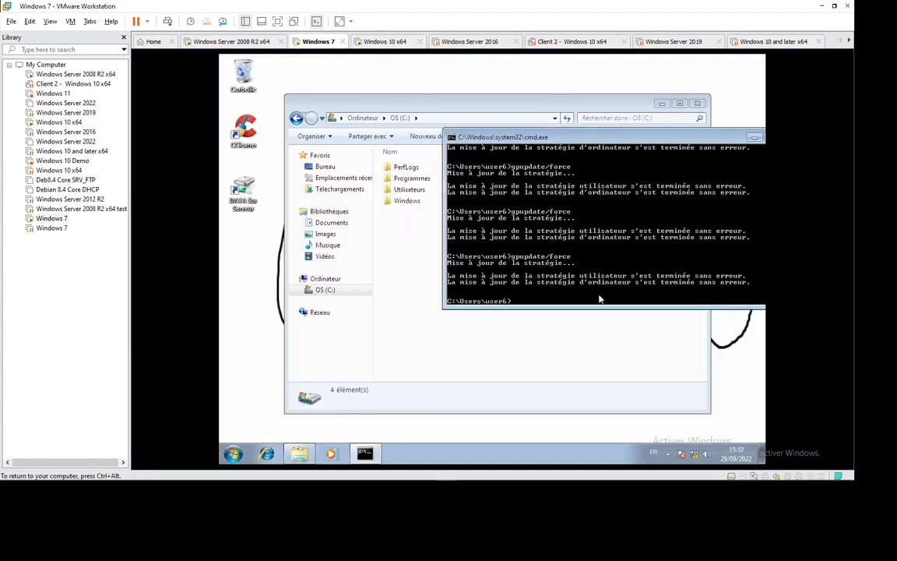
{"action": "key", "text": "Up"}
{"action": "key", "text": "Return"}
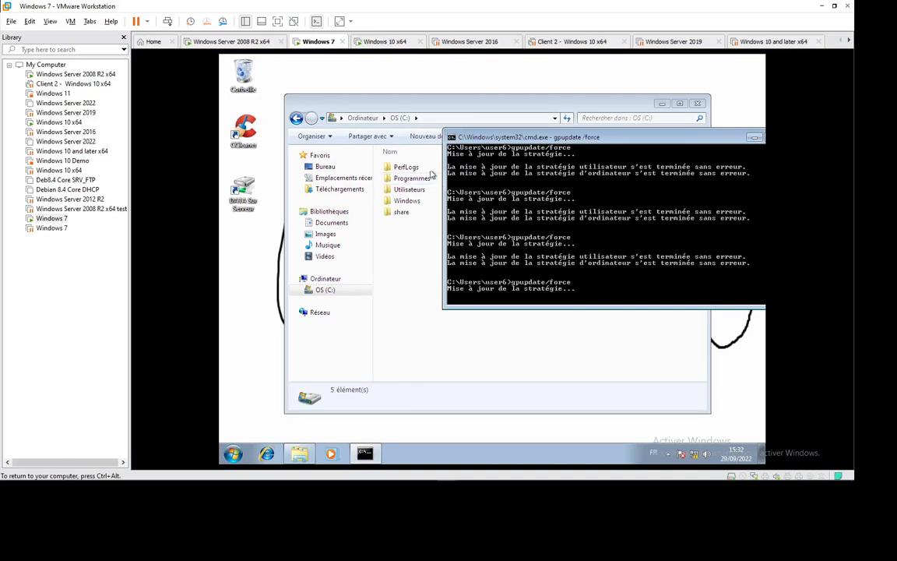
- Open the share folder on C:, display its sharing properties and select its network path for copying
{"action": "double_click", "coordinate": [401, 212]}
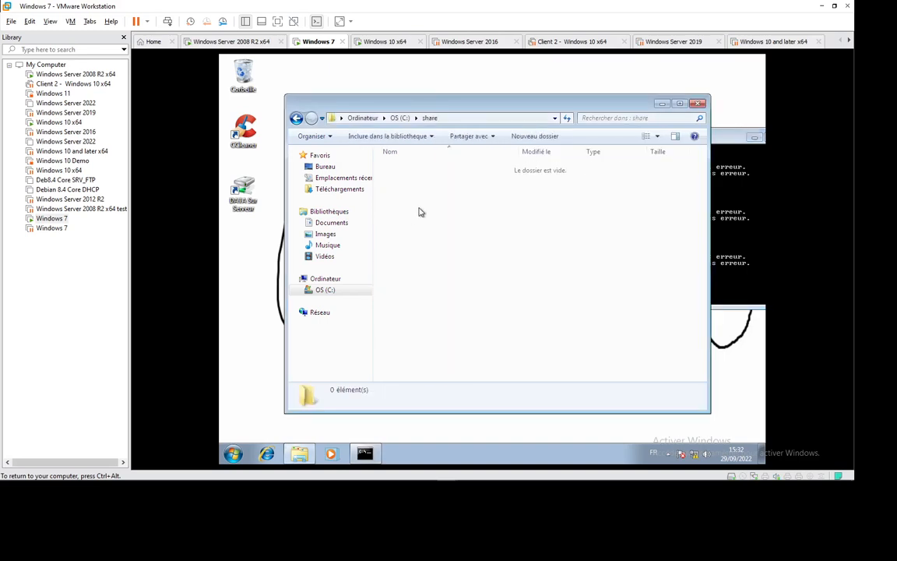
{"action": "right_click", "coordinate": [420, 209]}
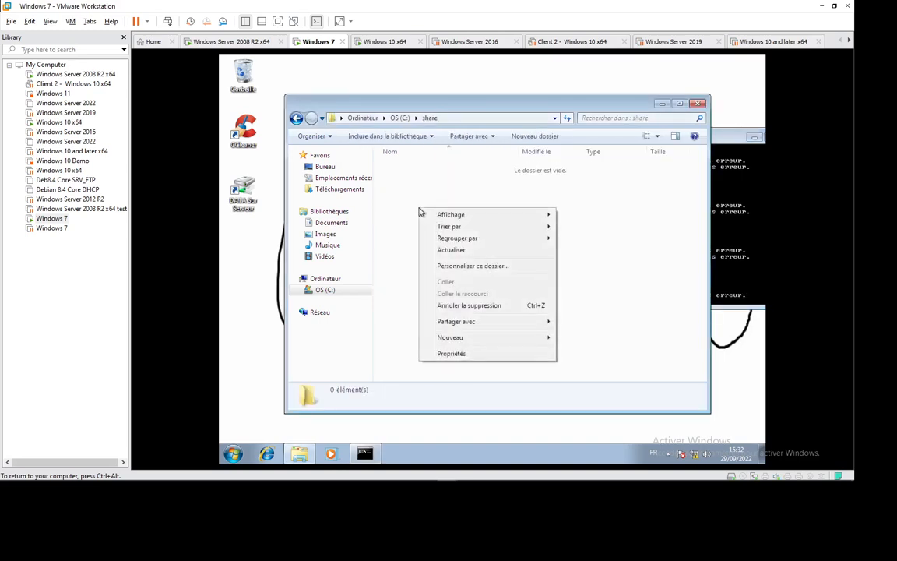
{"action": "left_click", "coordinate": [453, 354]}
{"action": "left_click", "coordinate": [337, 155]}
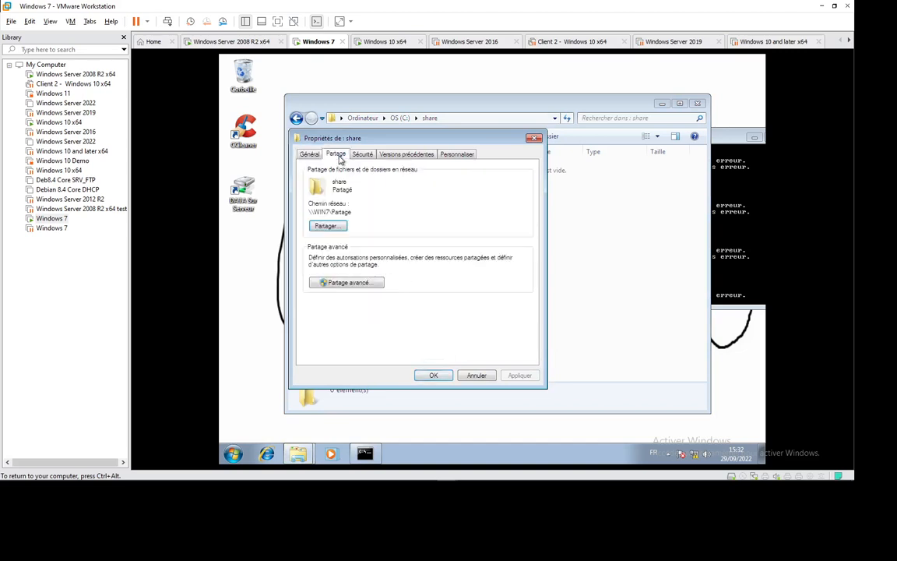
{"action": "left_click_drag", "start_coordinate": [353, 212], "coordinate": [308, 212]}
{"action": "key", "text": "ctrl+c"}
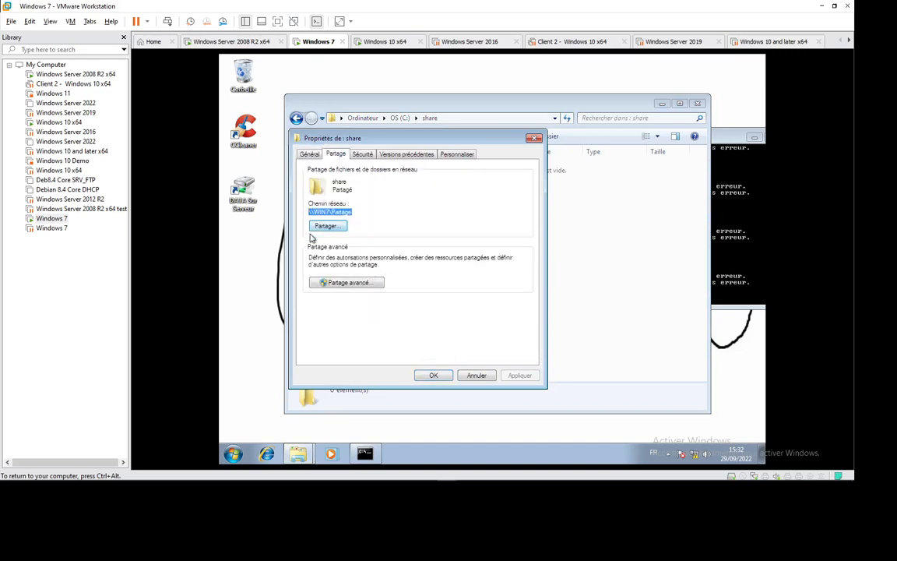
- Open the network path \\WIN7\Partage from the Run dialog, then close that folder and the share folder's properties
{"action": "key", "text": "super+r"}
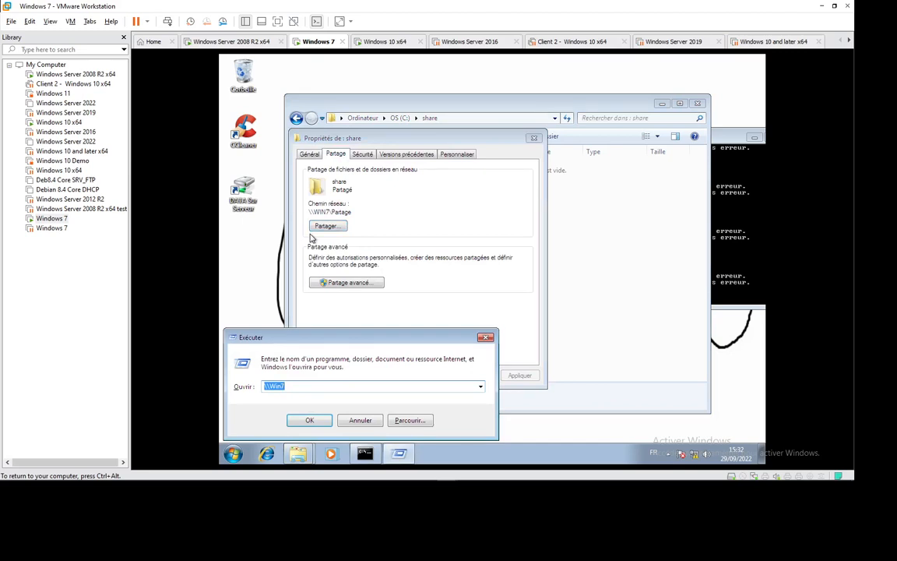
{"action": "key", "text": "ctrl+v"}
{"action": "key", "text": "Return"}
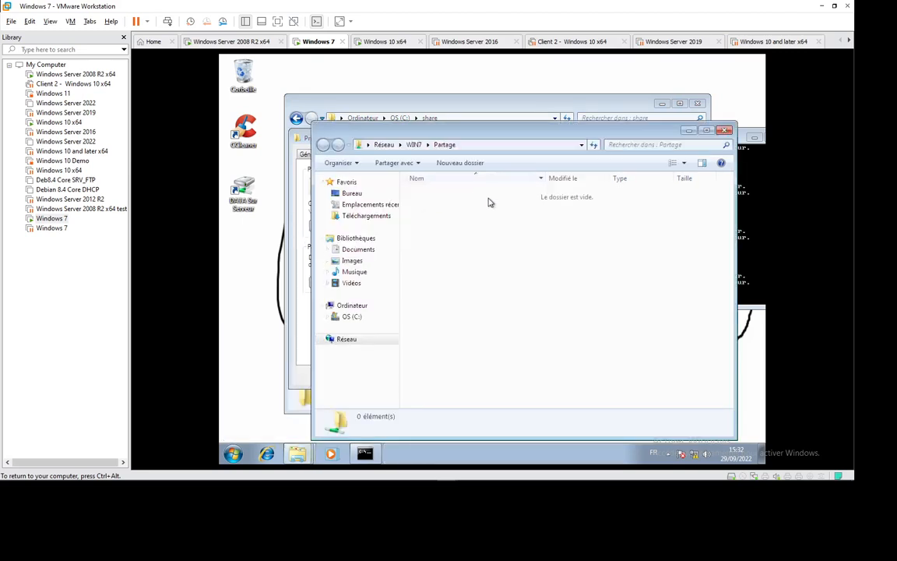
{"action": "left_click", "coordinate": [725, 131]}
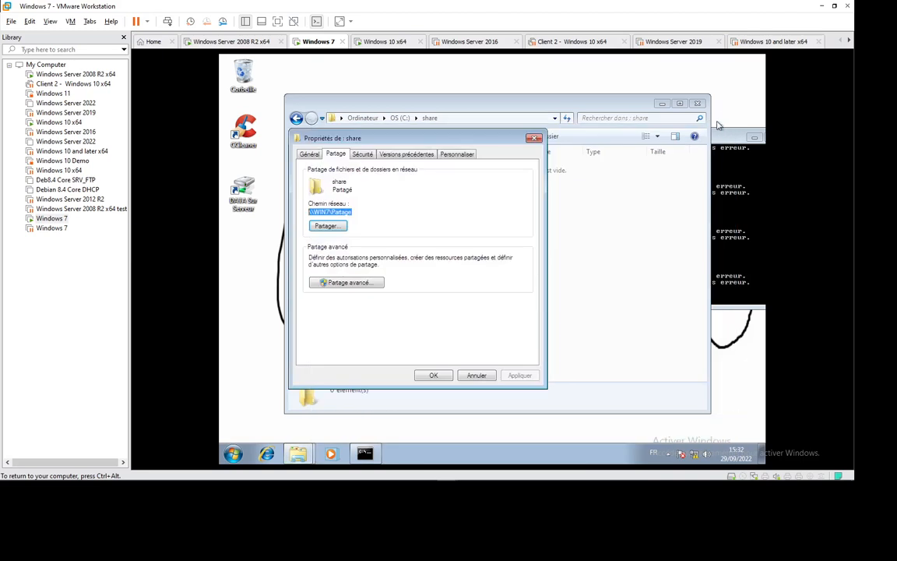
{"action": "left_click", "coordinate": [533, 140]}
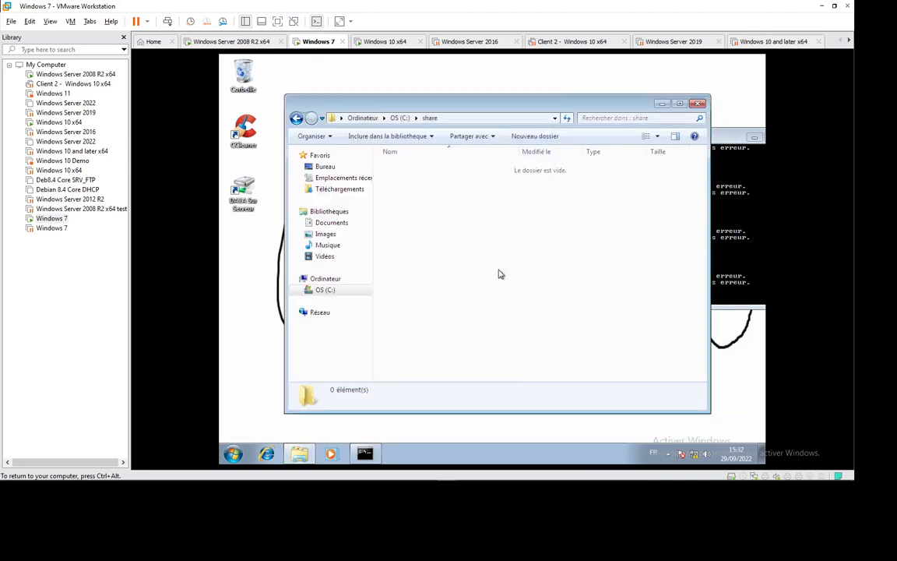
- Close the share folder window on the Windows 7 machine and switch back to the Windows Server 2008 R2 machine
{"action": "left_click", "coordinate": [699, 105]}
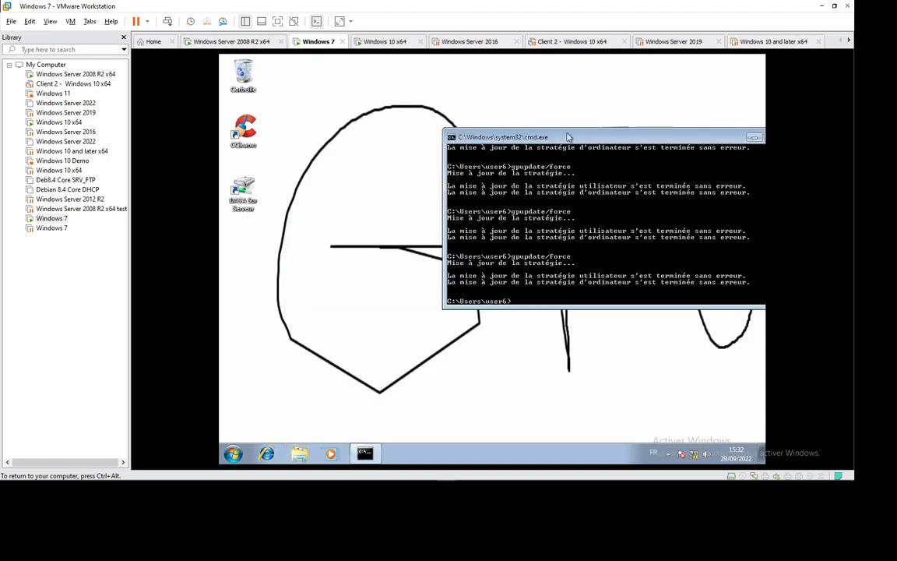
{"action": "left_click_drag", "start_coordinate": [565, 132], "coordinate": [482, 118]}
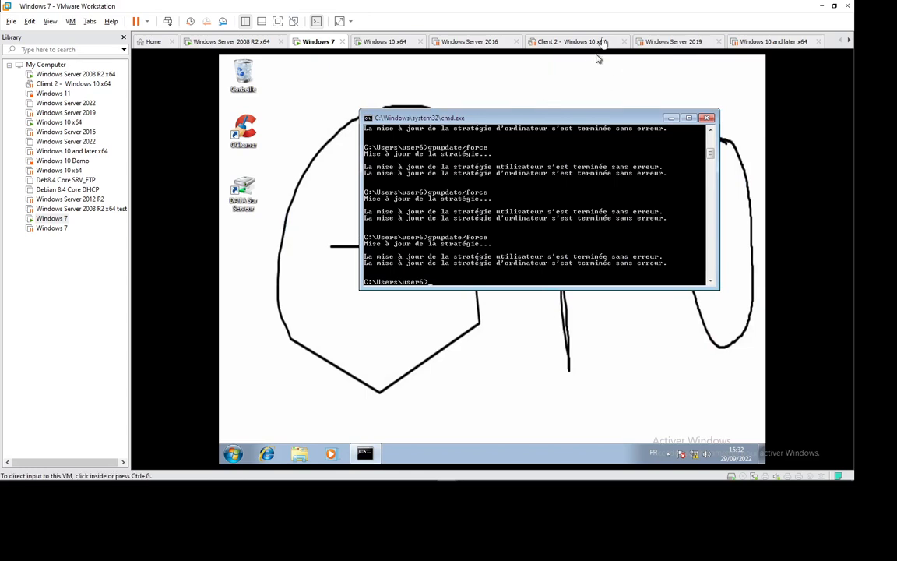
{"action": "scroll", "coordinate": [597, 54], "scroll_direction": "down", "scroll_amount": 2}
{"action": "scroll", "coordinate": [597, 56], "scroll_direction": "up", "scroll_amount": 2}
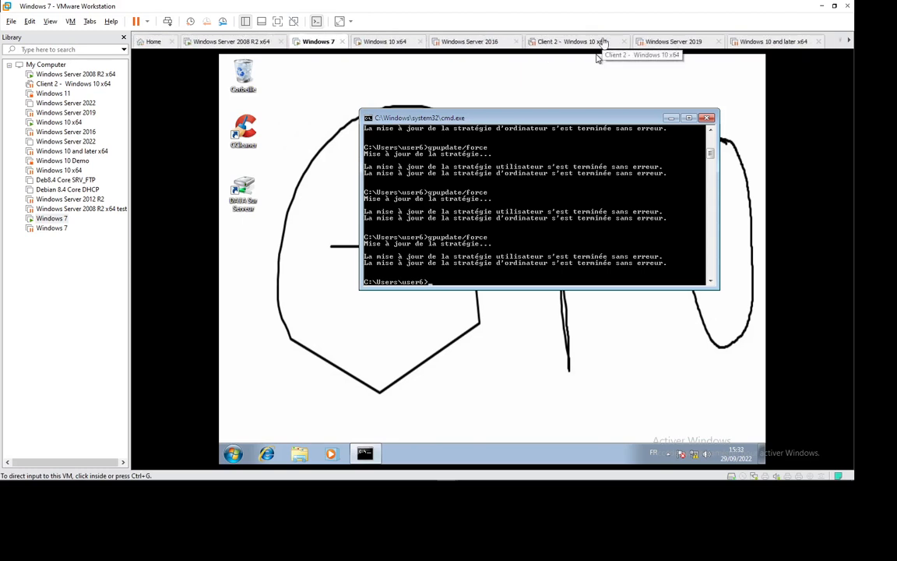
{"action": "left_click", "coordinate": [231, 41]}
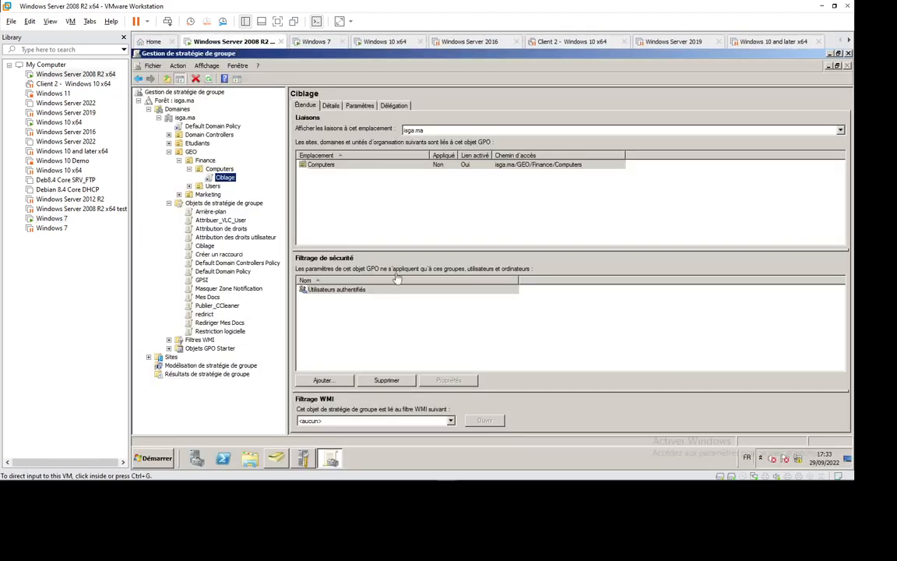
{"action": "mouse_move", "coordinate": [405, 480]}
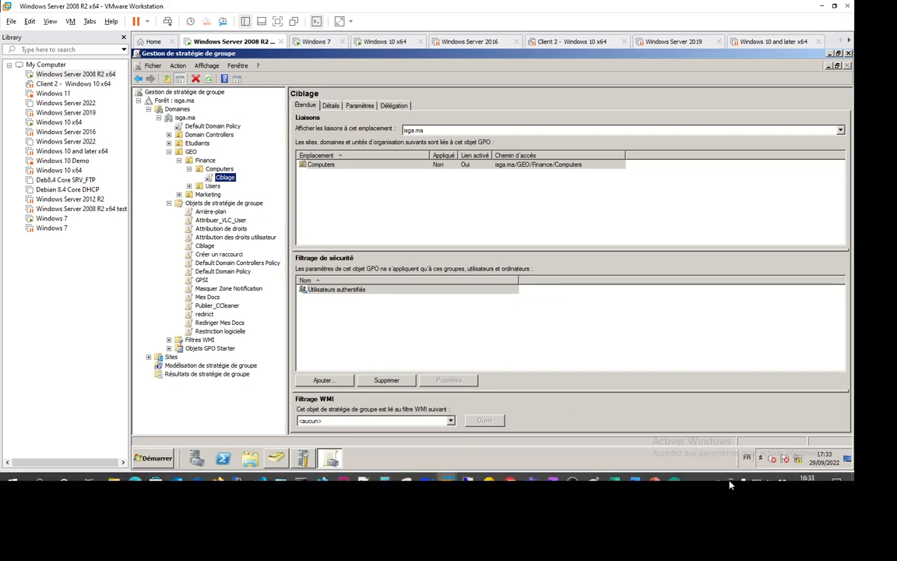
{"action": "left_click", "coordinate": [691, 471]}
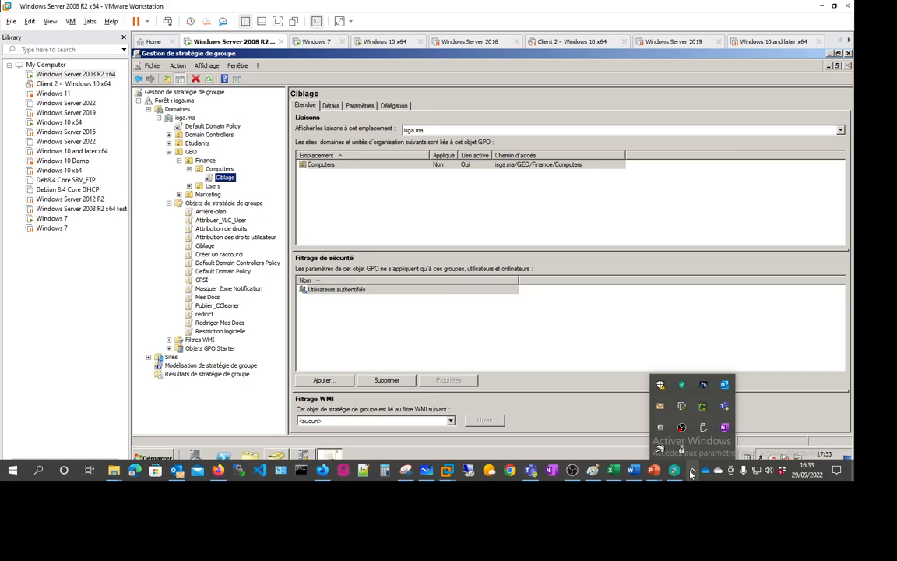
{"action": "left_click", "coordinate": [555, 342]}
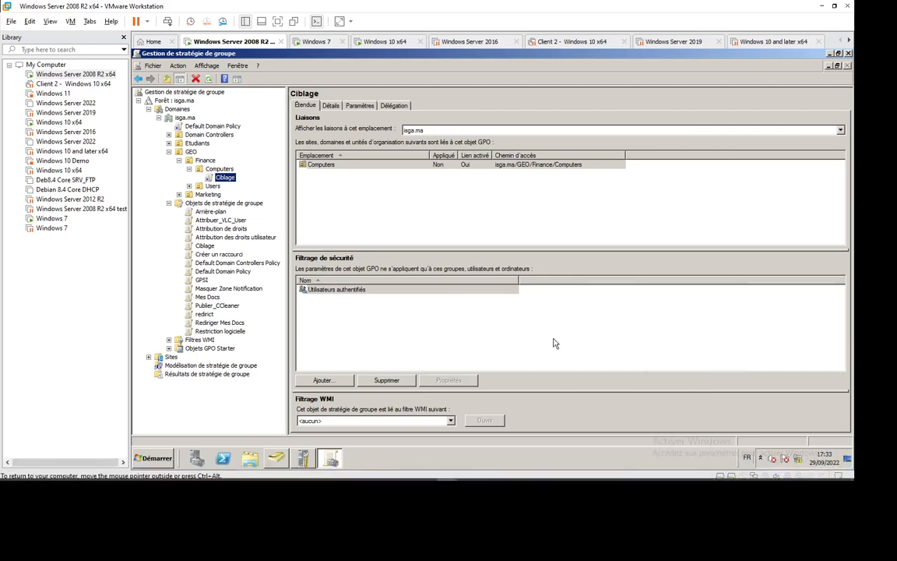